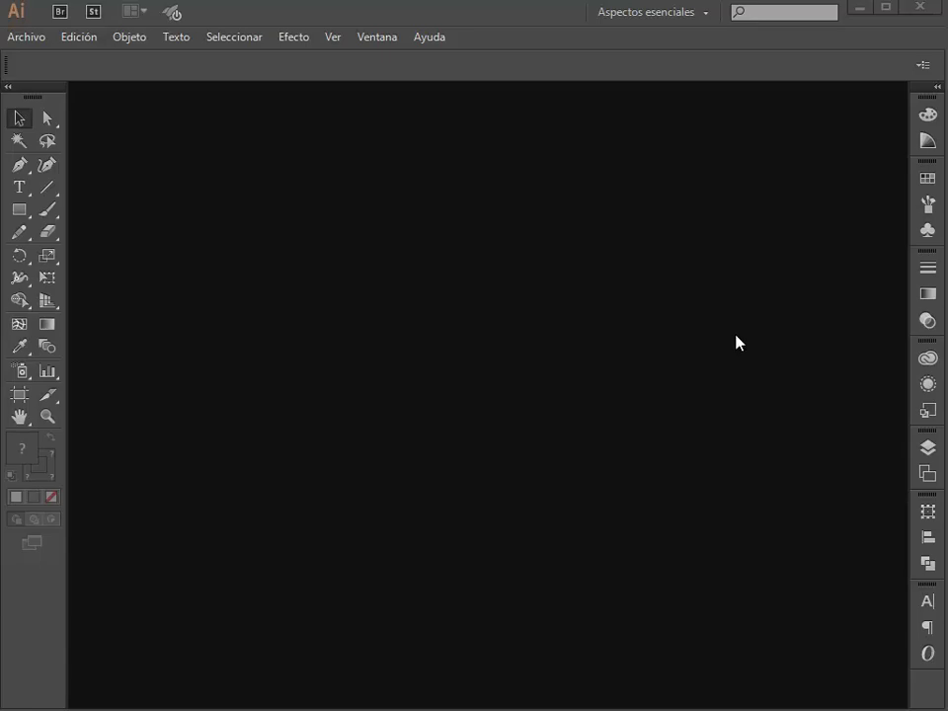
- Create a new A4 portrait document in millimetres named Practica1
left_click(36, 37)
left_click(36, 56)
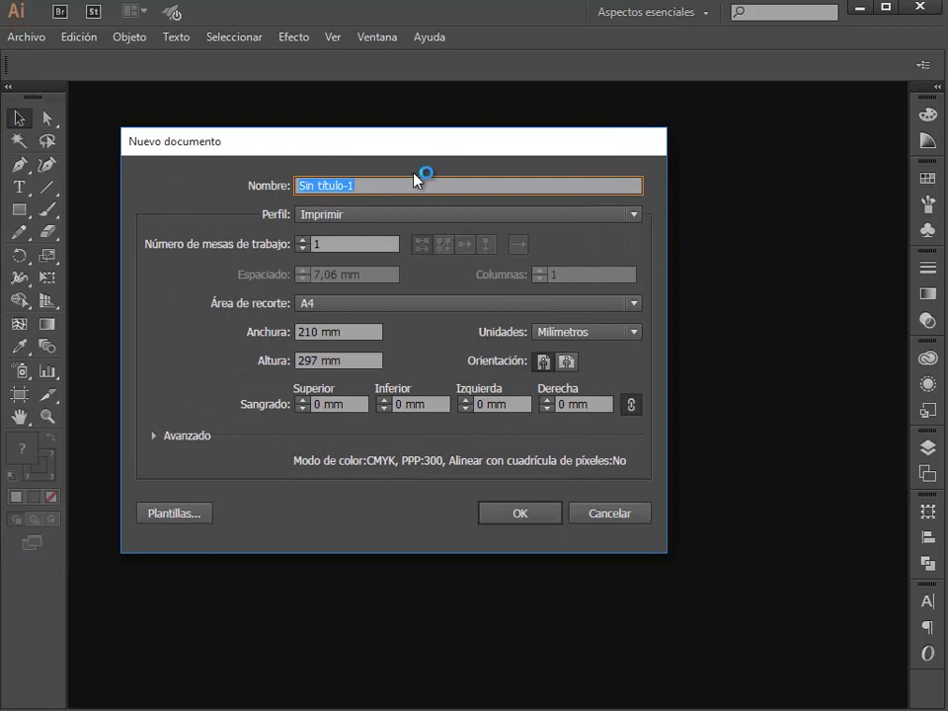
type("Prac")
type("tica1")
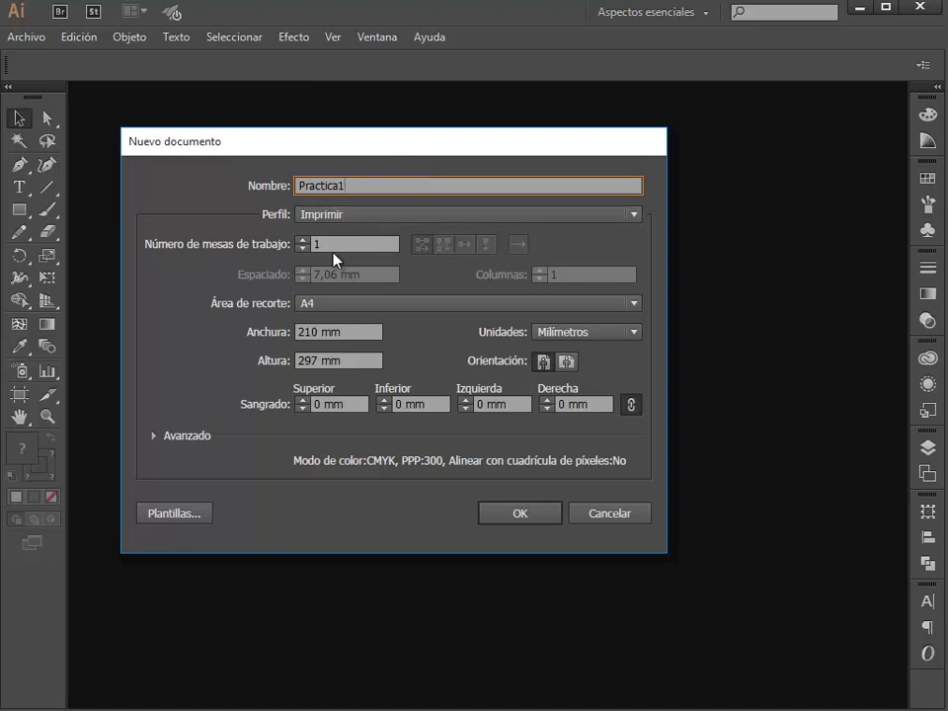
left_click(328, 306)
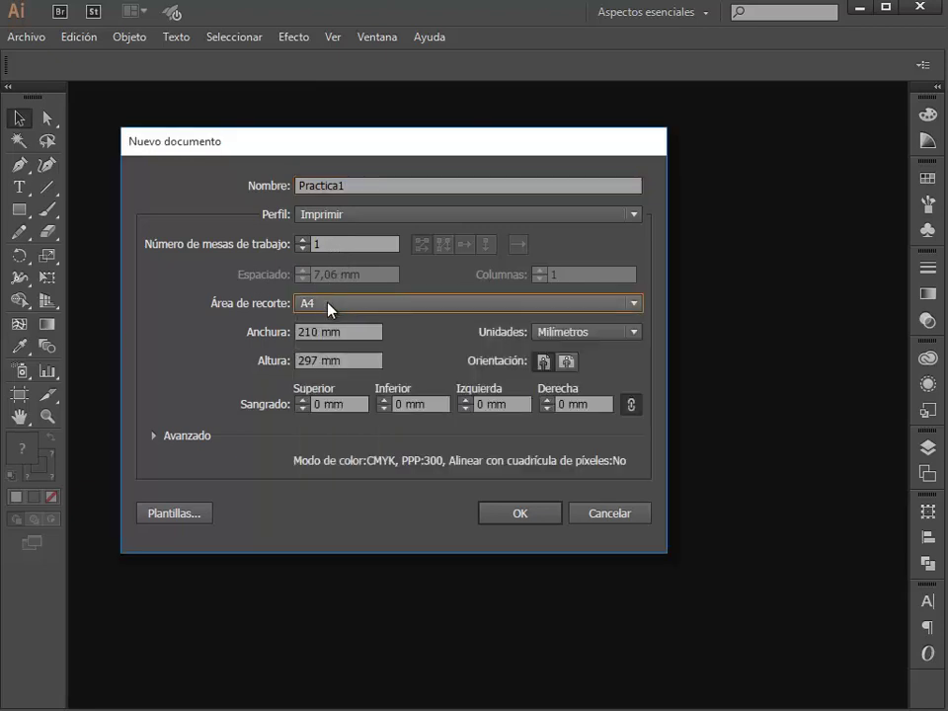
left_click(329, 306)
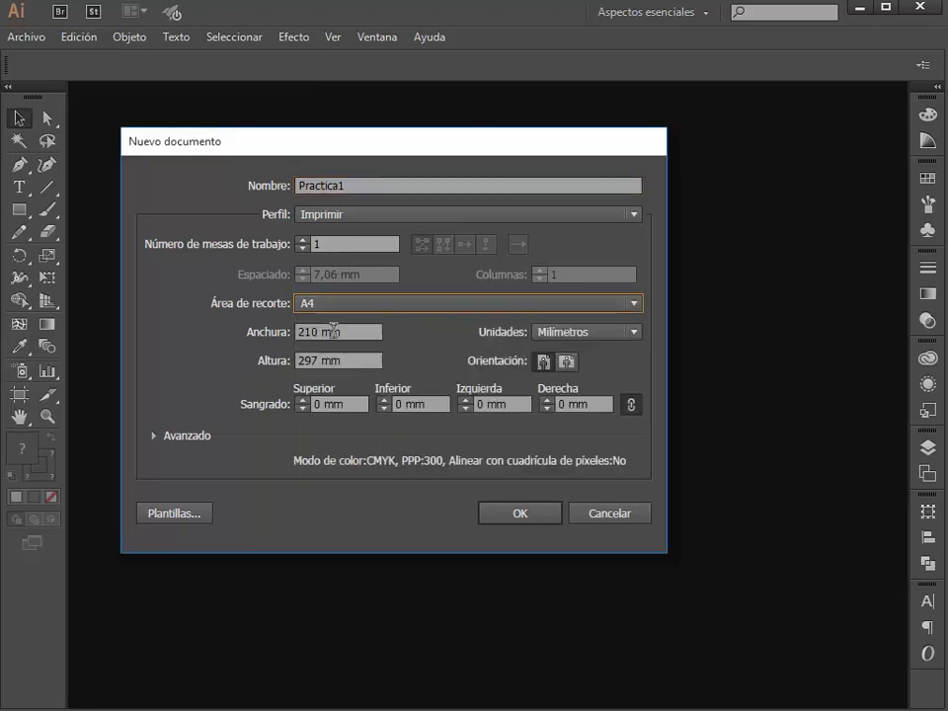
left_click(544, 363)
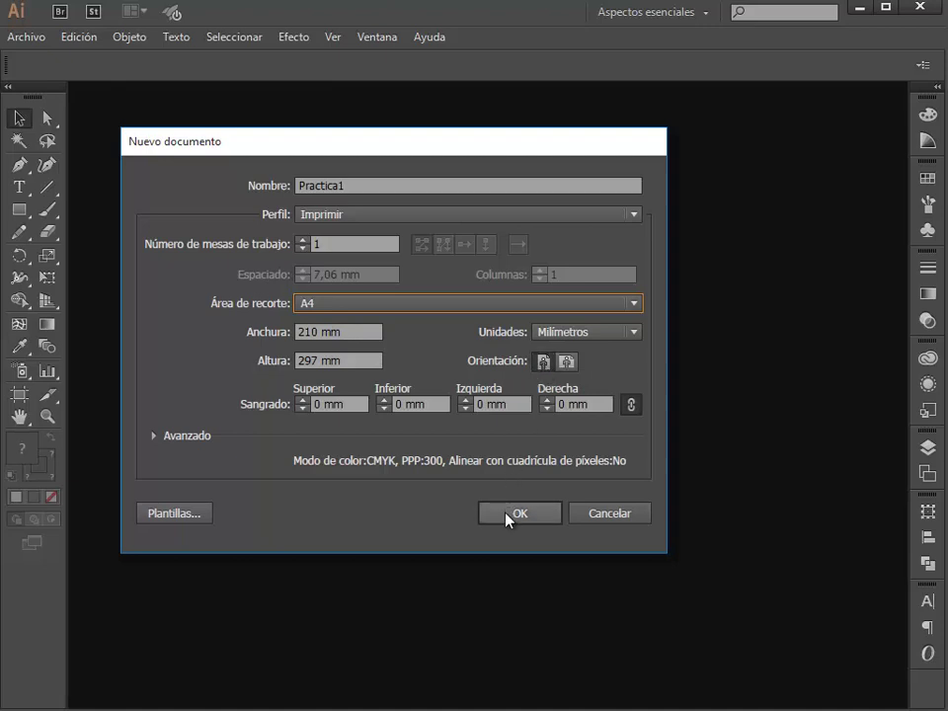
left_click(508, 515)
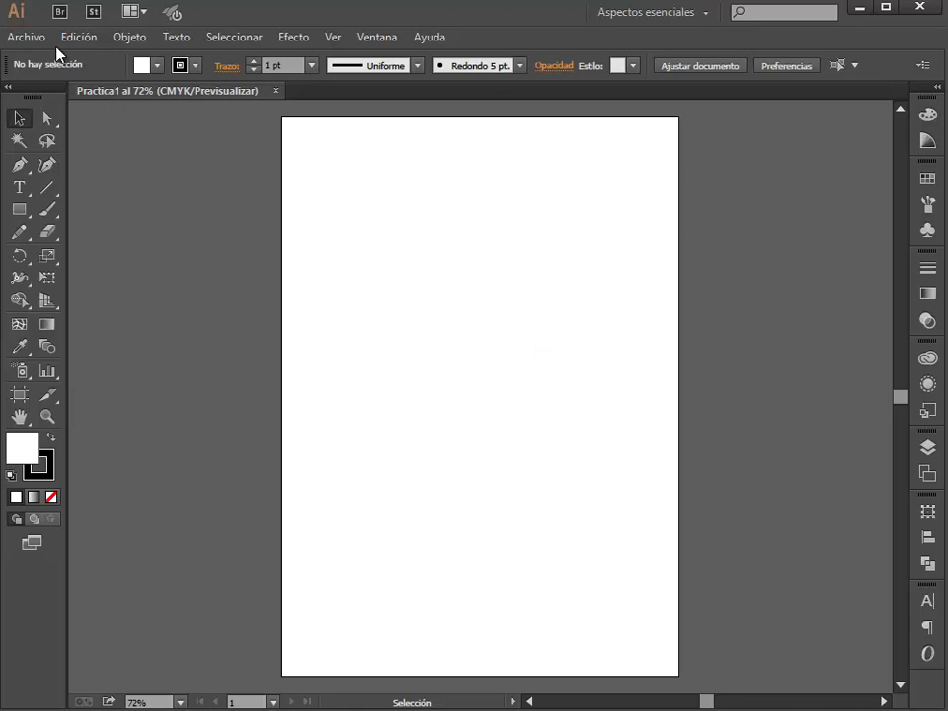
- Check in Document Setup that the units remain Millimetres
left_click(30, 36)
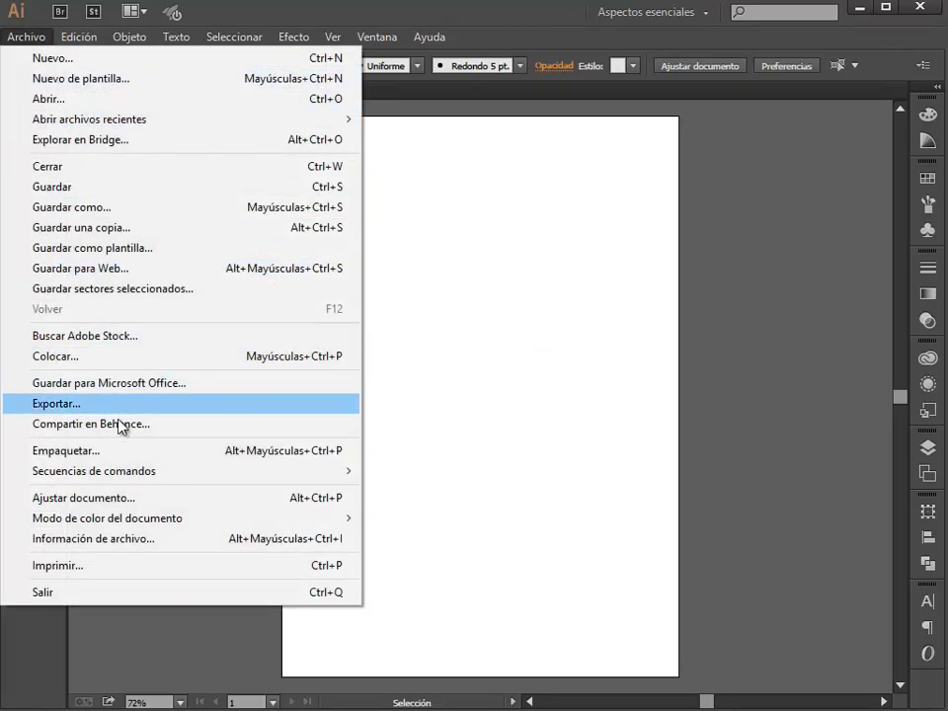
left_click(114, 499)
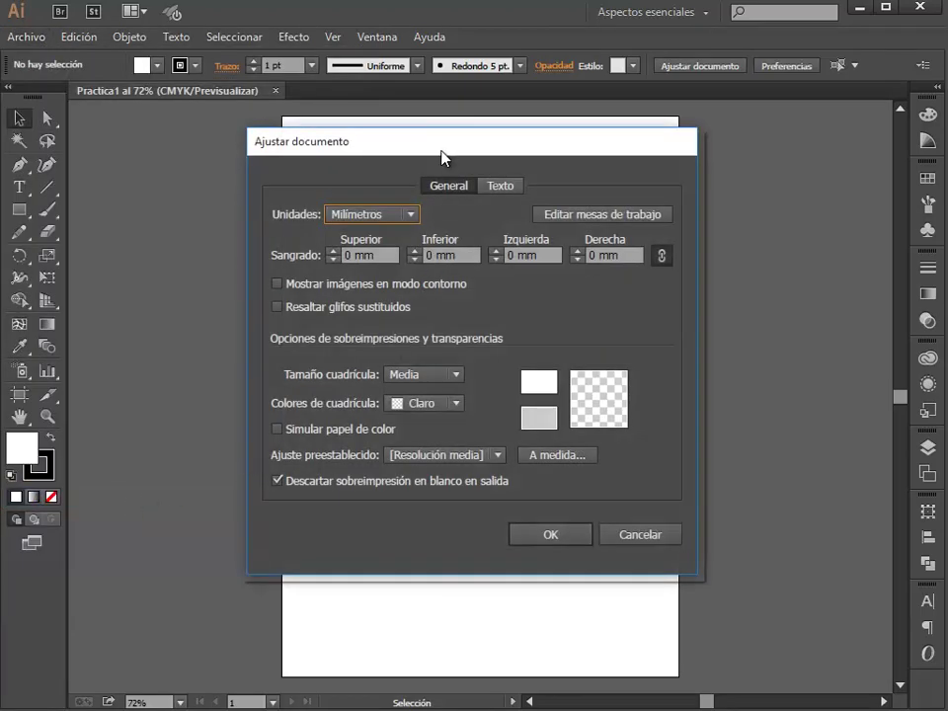
left_click_drag(443, 158, 301, 154)
left_click(264, 211)
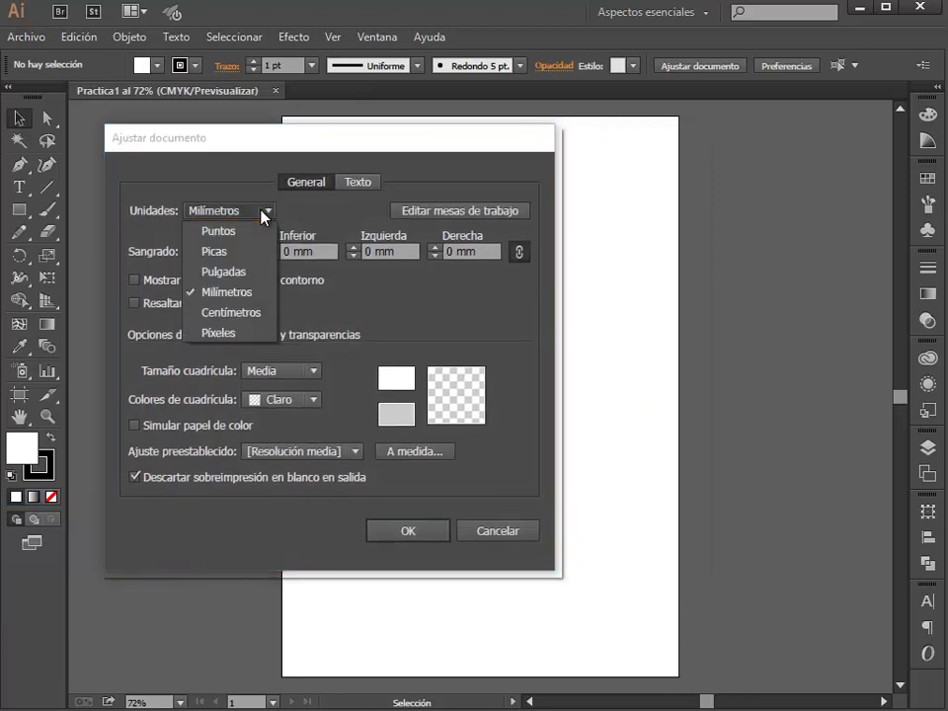
left_click(243, 293)
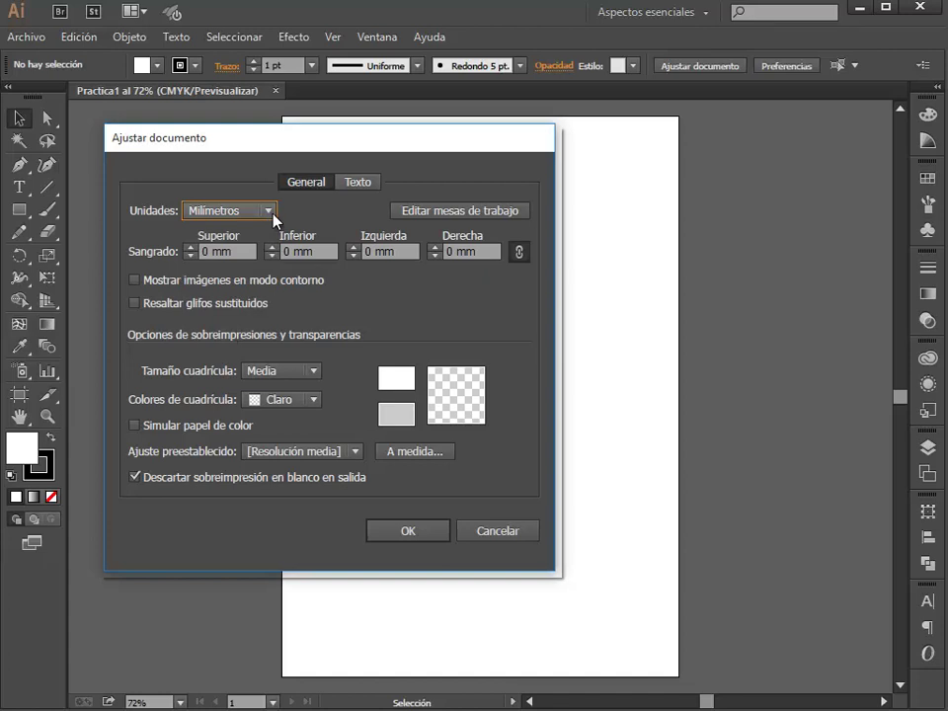
- Try resizing and reorienting the artboard, leaving it A4 portrait
left_click(453, 214)
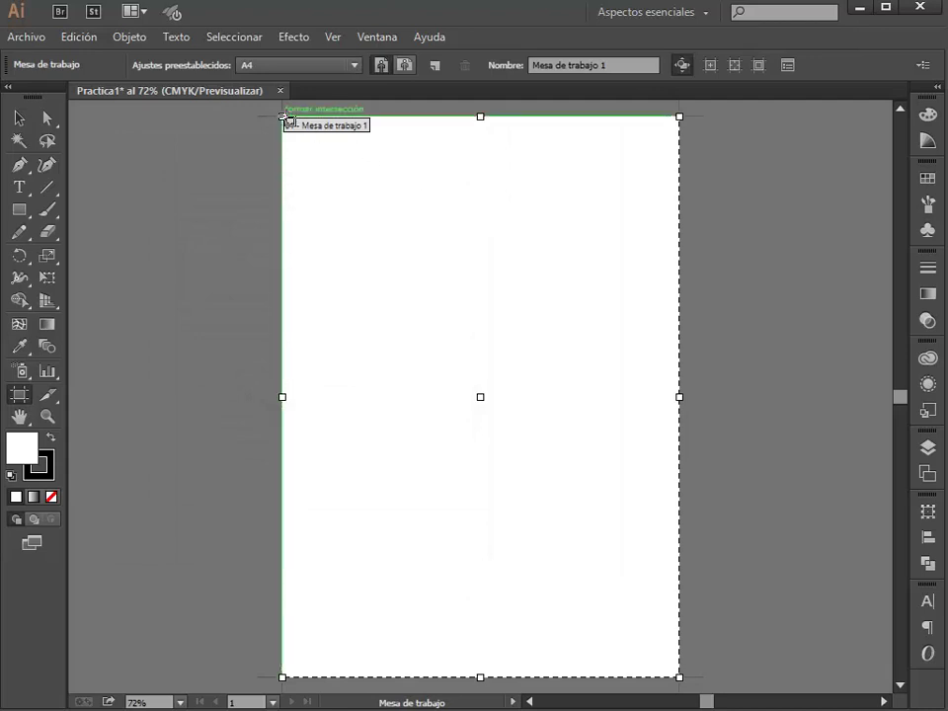
left_click_drag(283, 116, 367, 249)
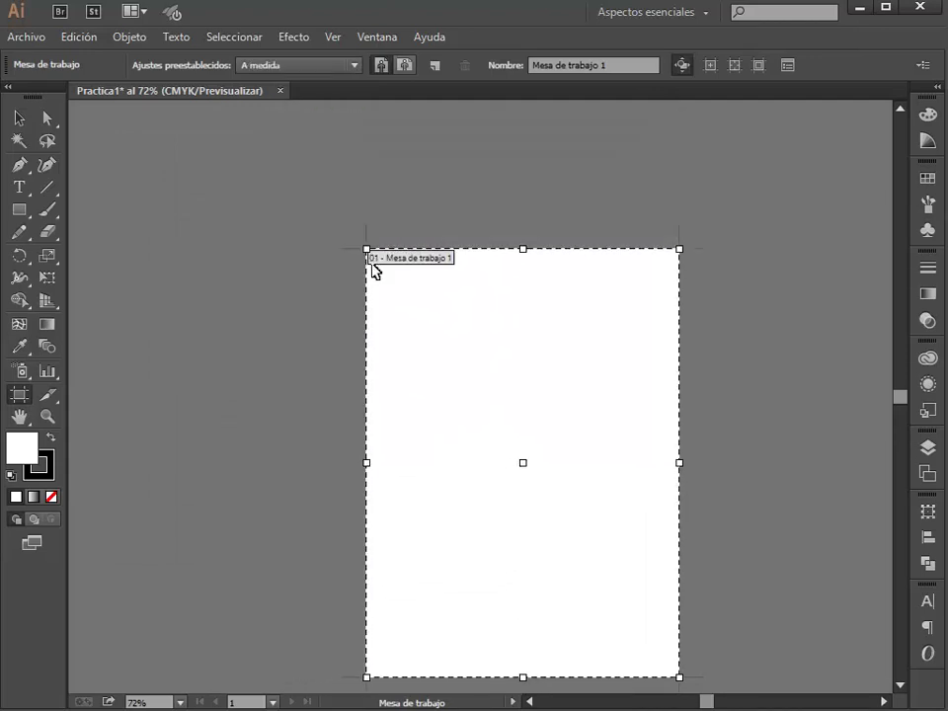
key("ctrl+z")
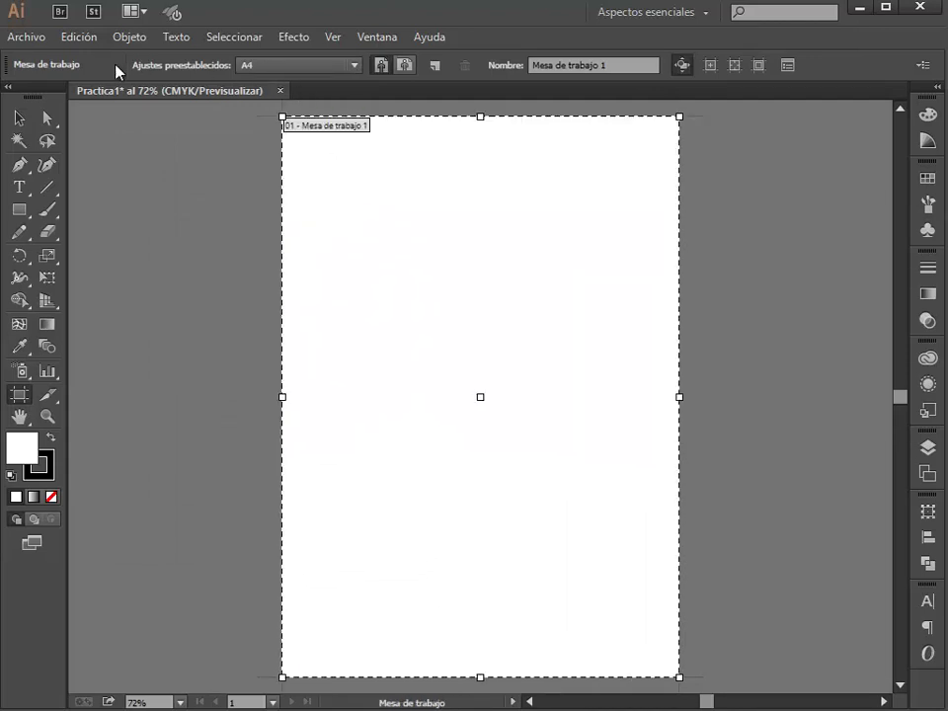
left_click(353, 65)
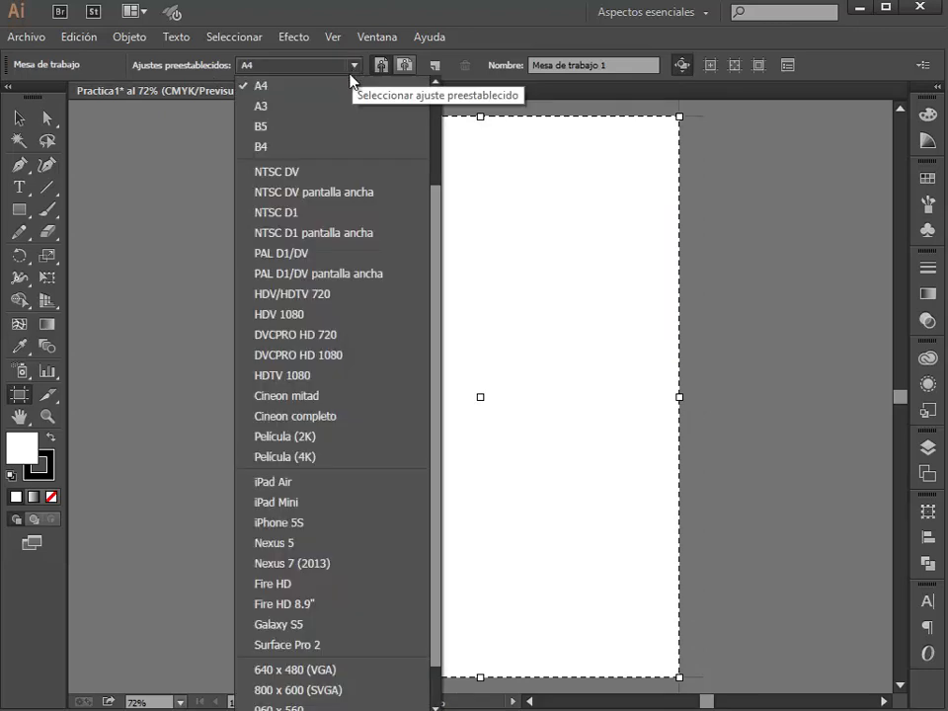
left_click(329, 87)
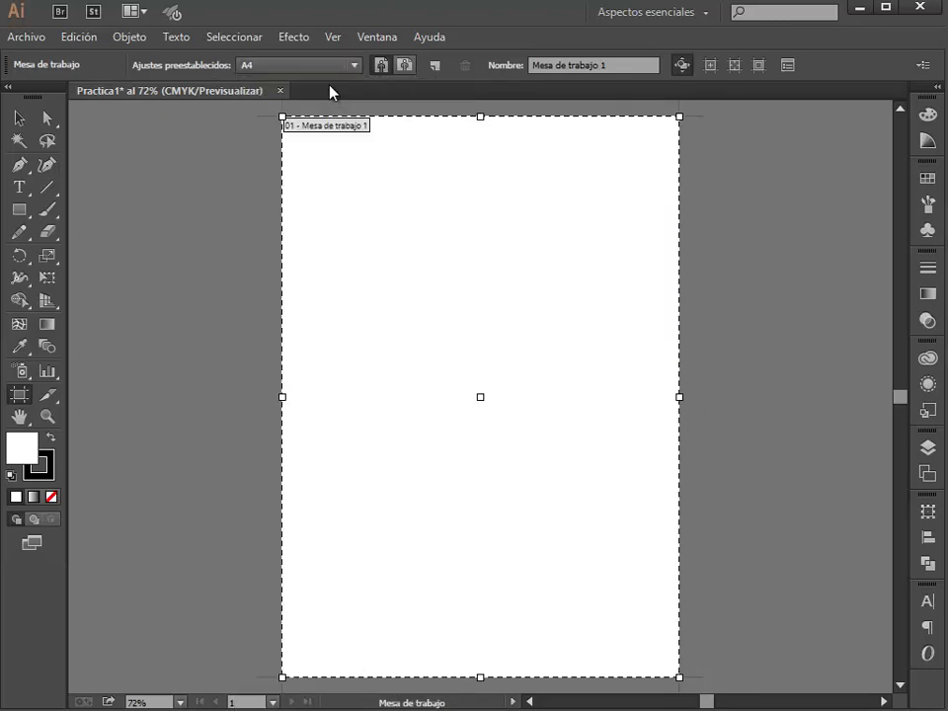
left_click(400, 68)
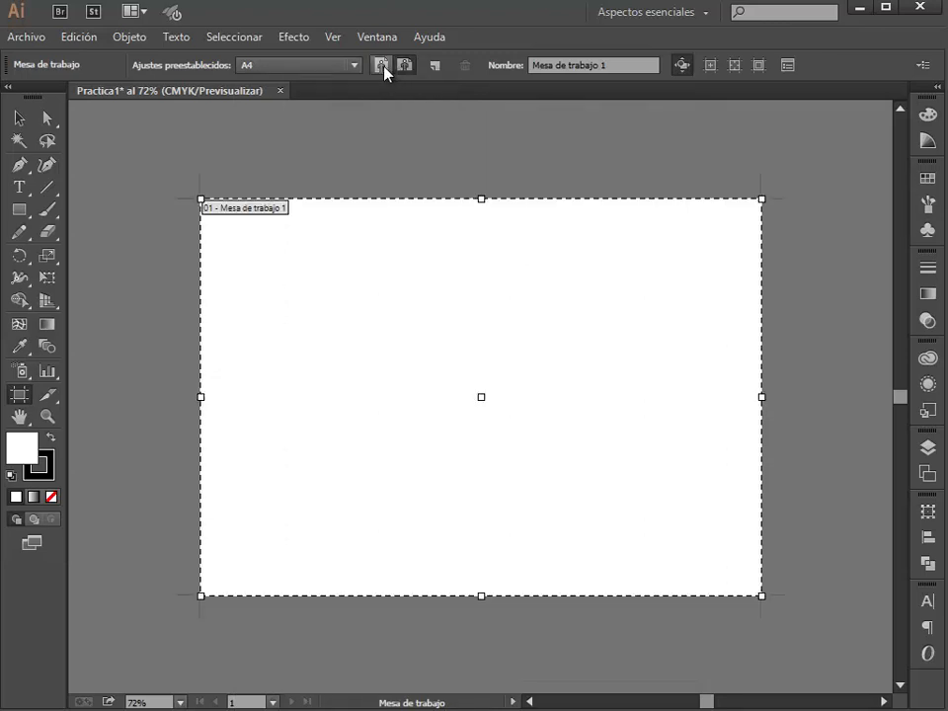
left_click(383, 69)
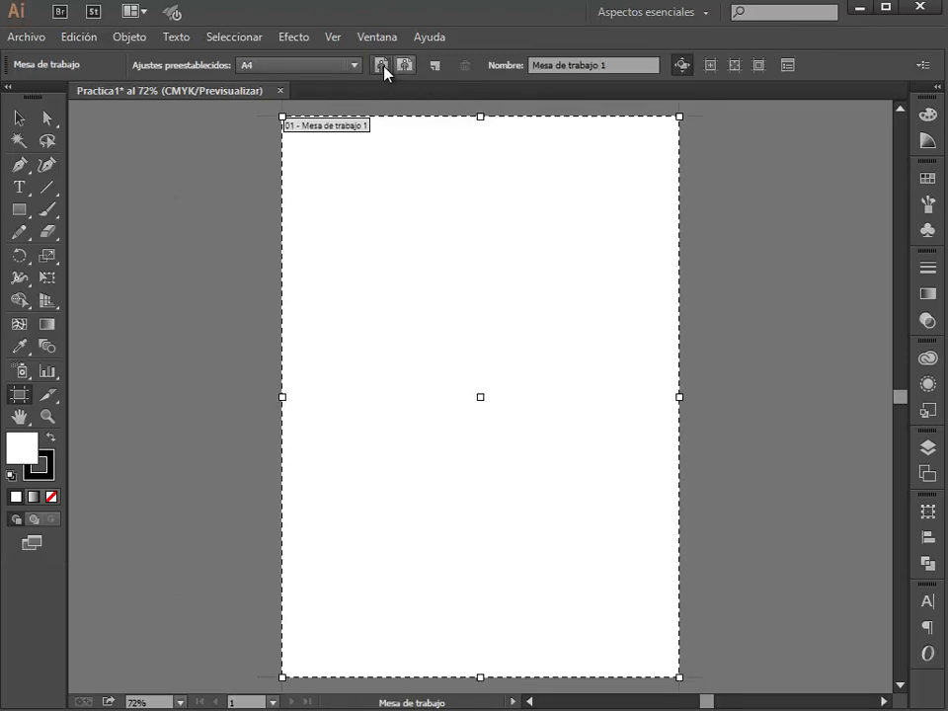
- Add a second A4 artboard to the right of the first page
left_click(435, 67)
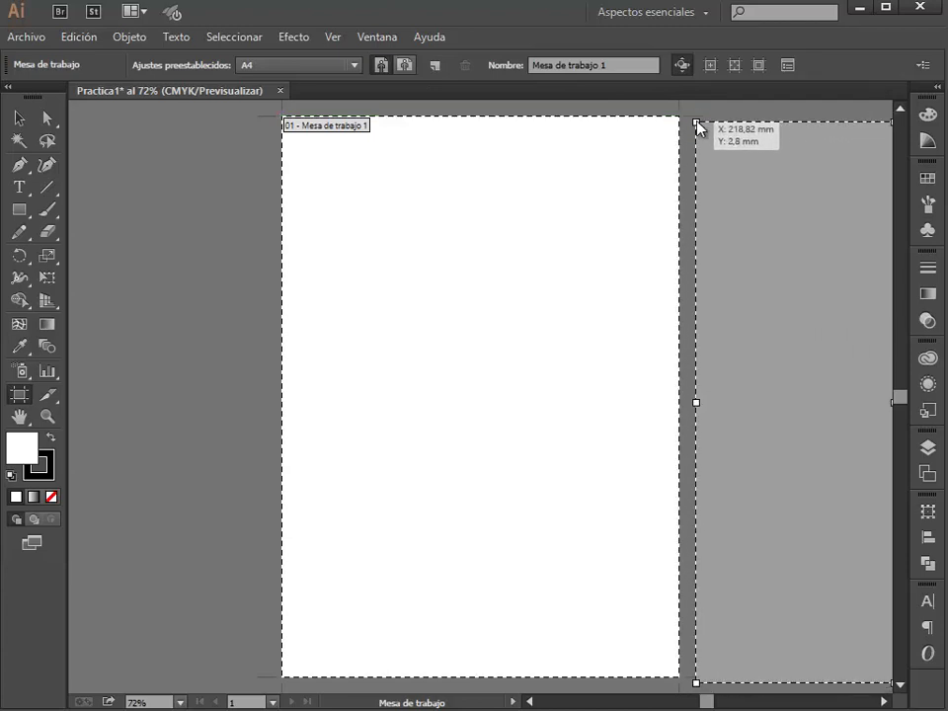
left_click(700, 118)
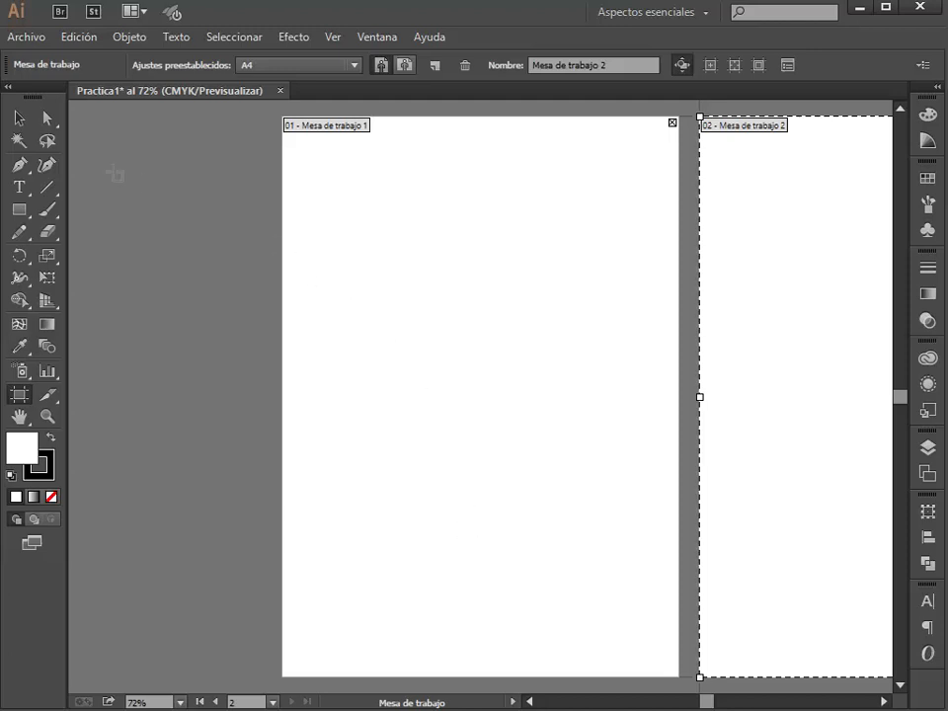
left_click(27, 125)
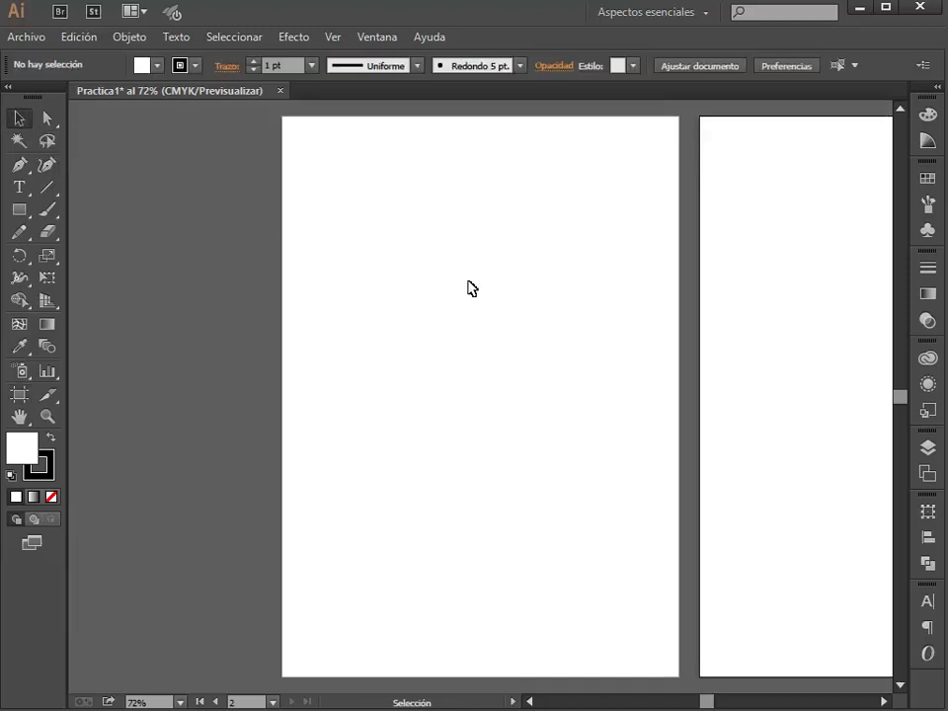
- Pan to show both artboards and bring up the Artboards panel
key("space")
left_click_drag(473, 282, 266, 279)
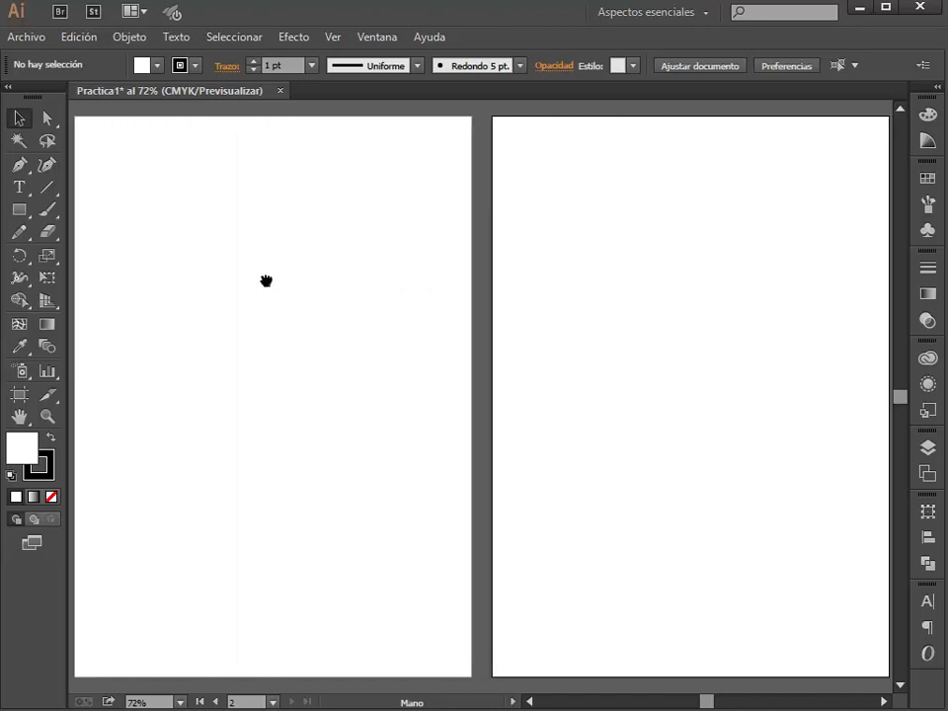
left_click(385, 38)
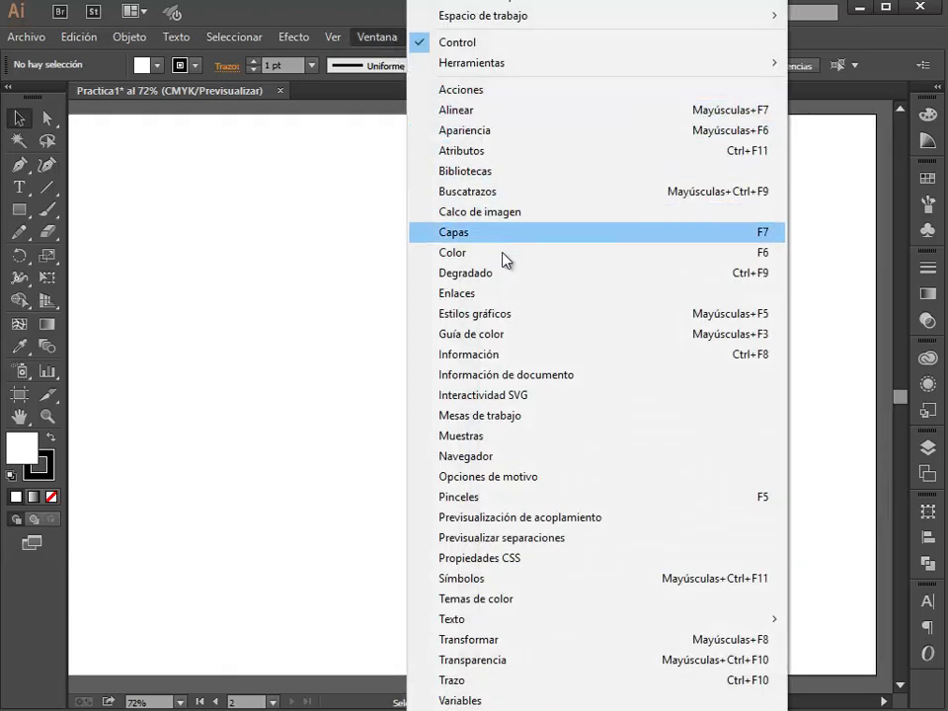
left_click(506, 415)
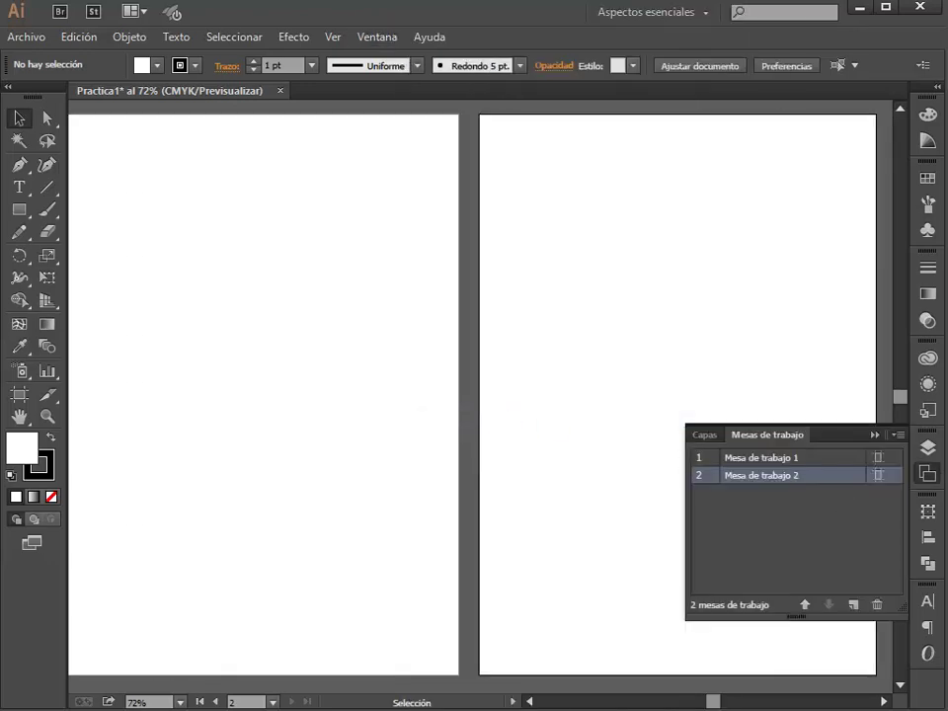
- Rename the two artboards pagina1 and pagina2
left_click(773, 457)
double_click(773, 457)
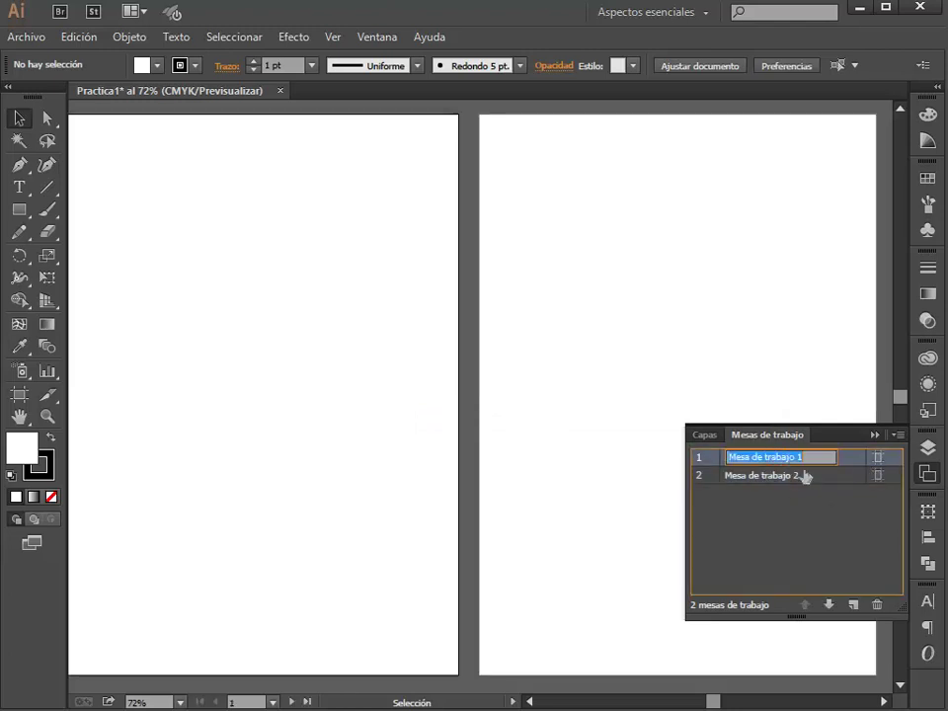
type("pagi")
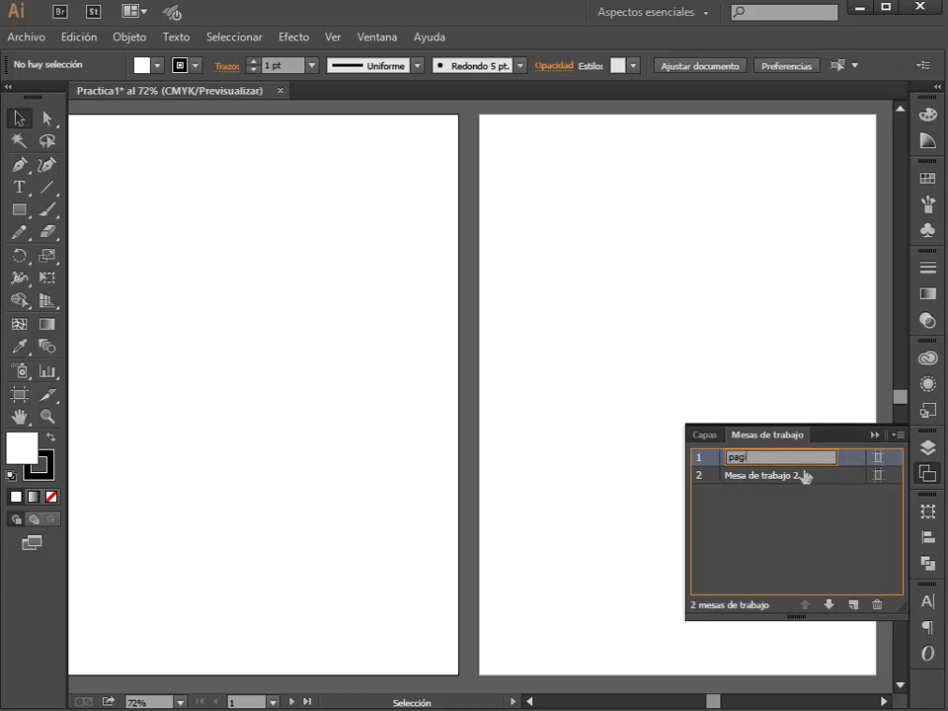
type("na1")
key("Return")
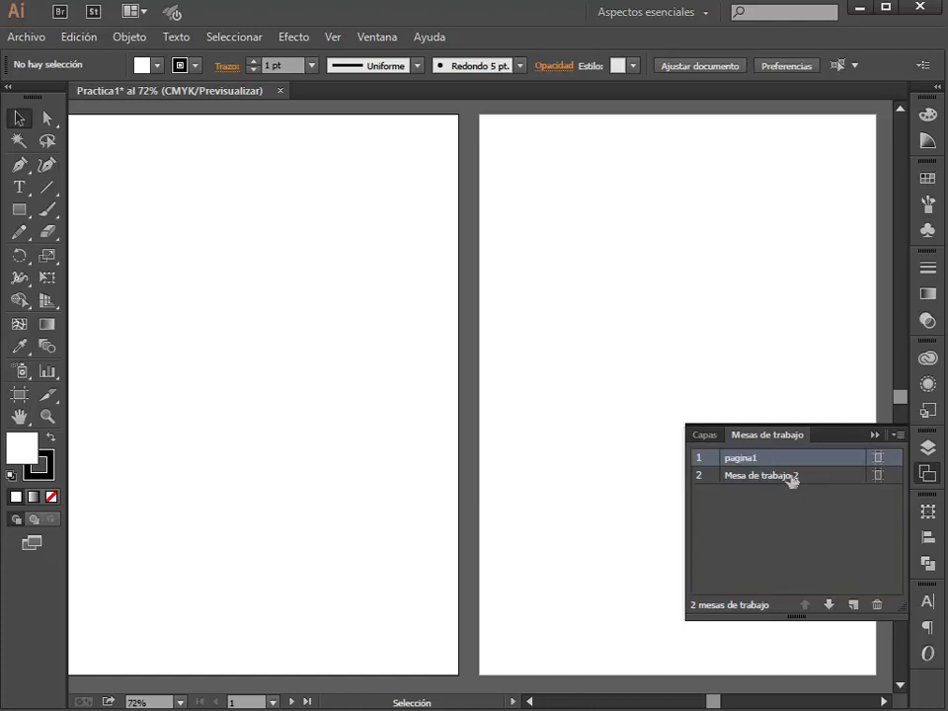
double_click(791, 475)
type("pag")
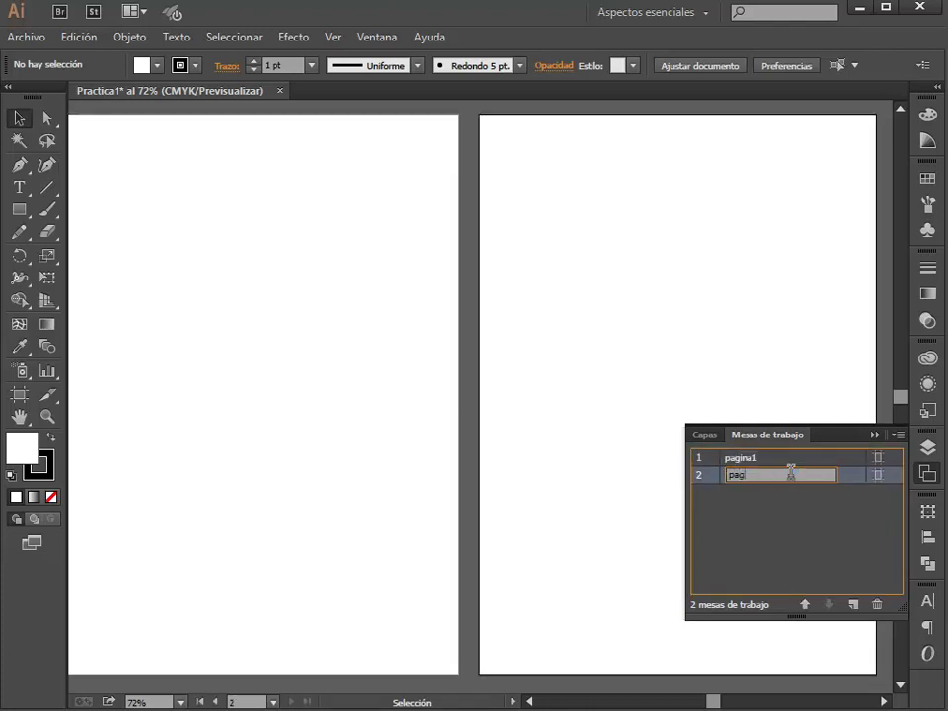
type("ina2")
key("Return")
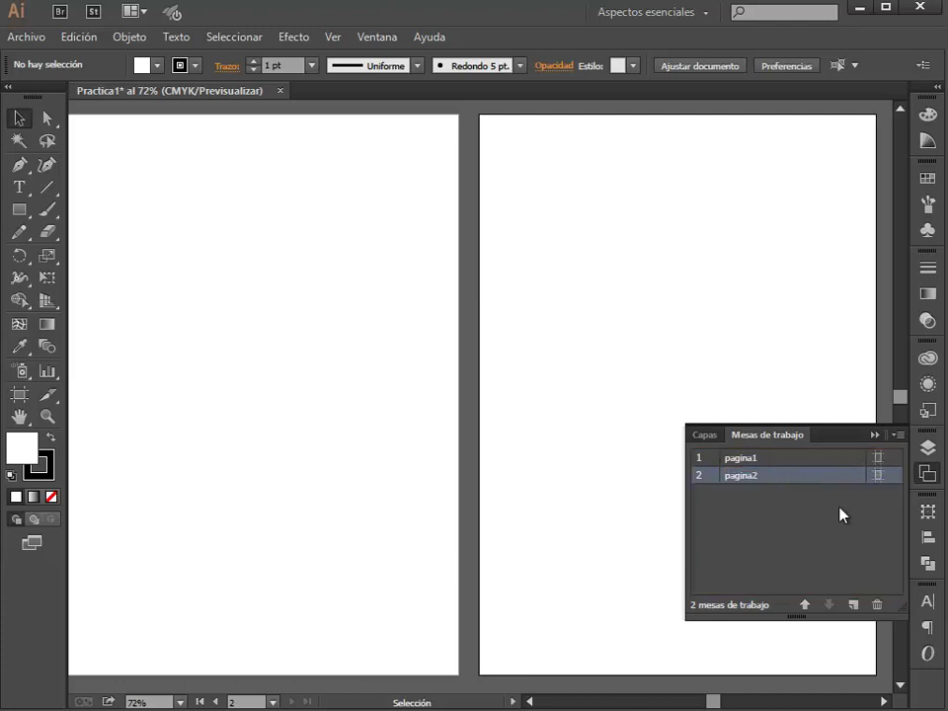
- Move pagina2 above pagina1, then add and delete a test third artboard
left_click(803, 605)
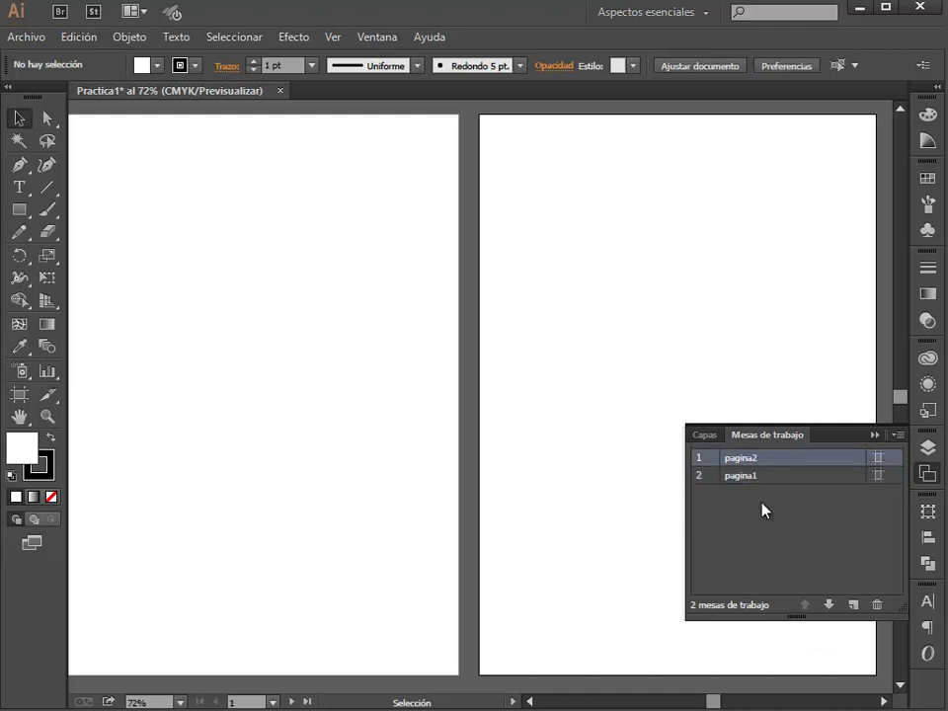
left_click(855, 604)
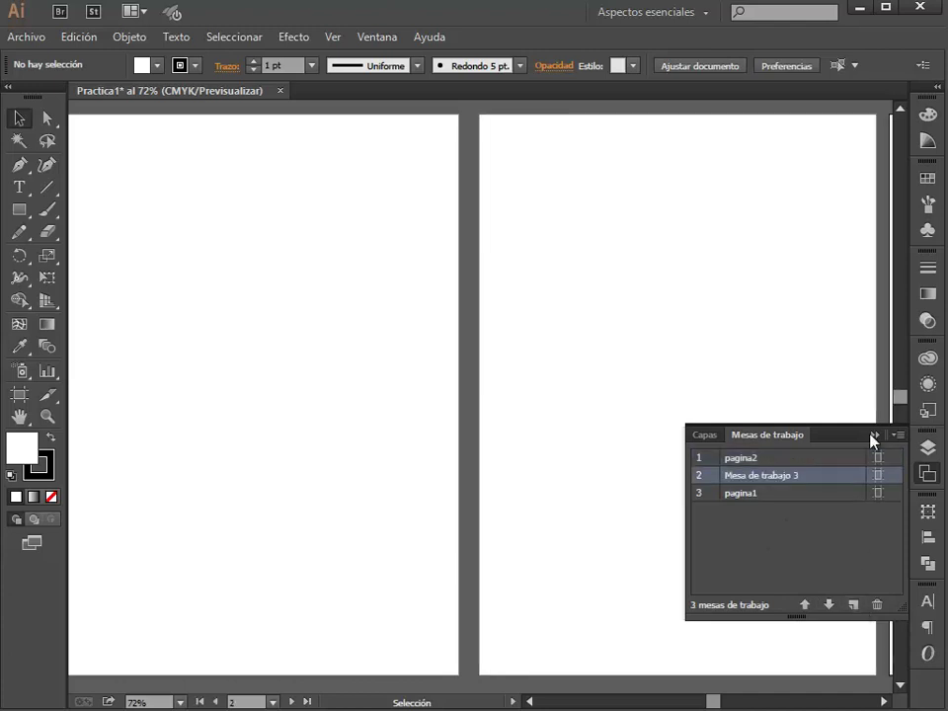
left_click_drag(774, 350, 462, 349)
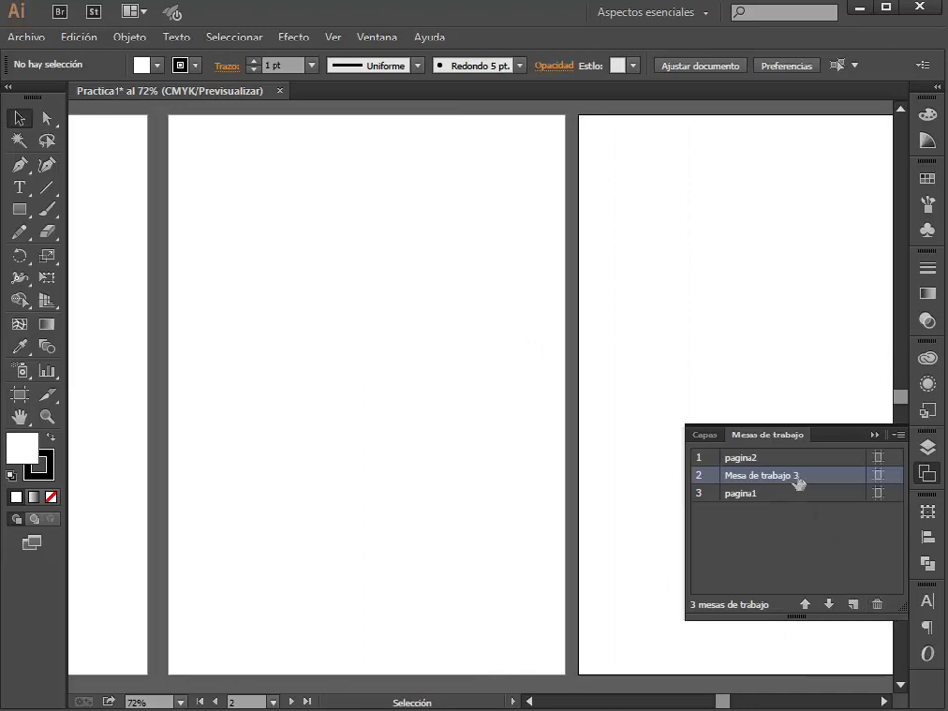
left_click(877, 605)
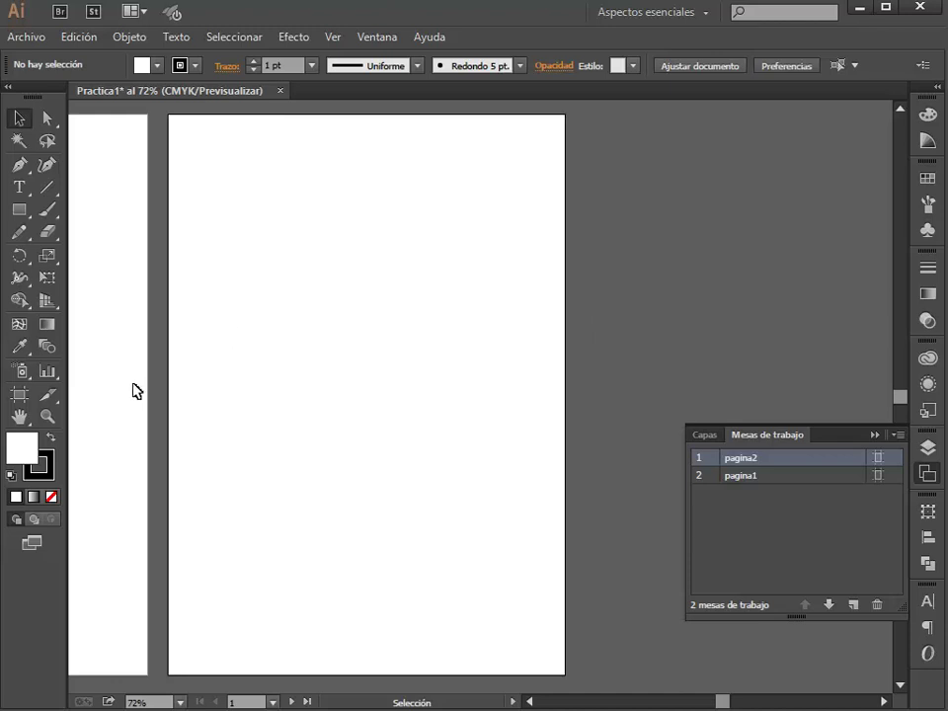
- Pan with the Hand tool to bring the second artboard into view
left_click(19, 417)
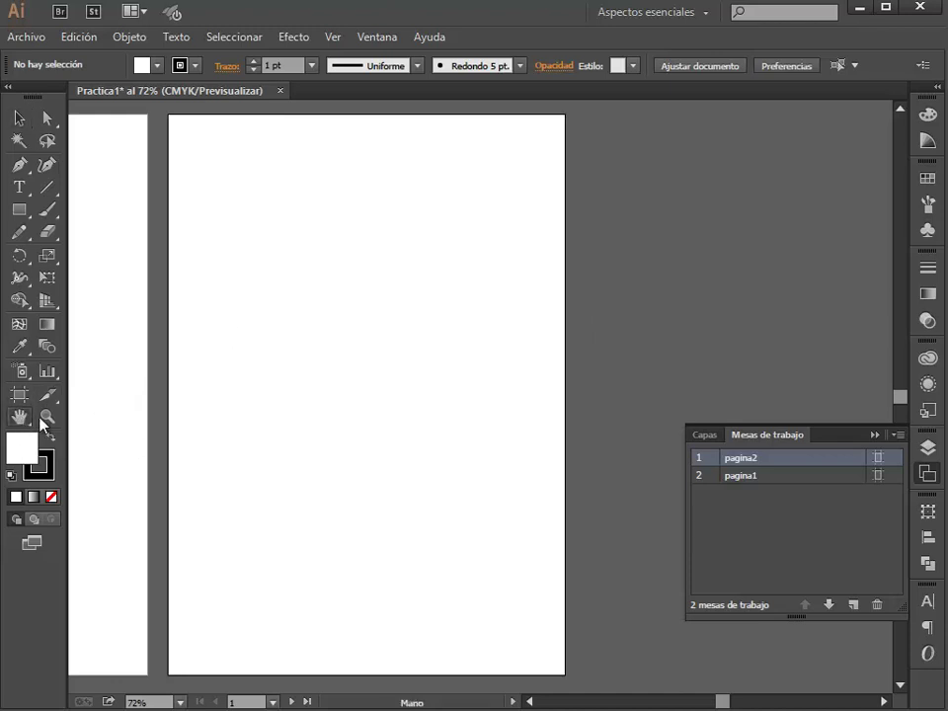
left_click_drag(200, 407, 620, 417)
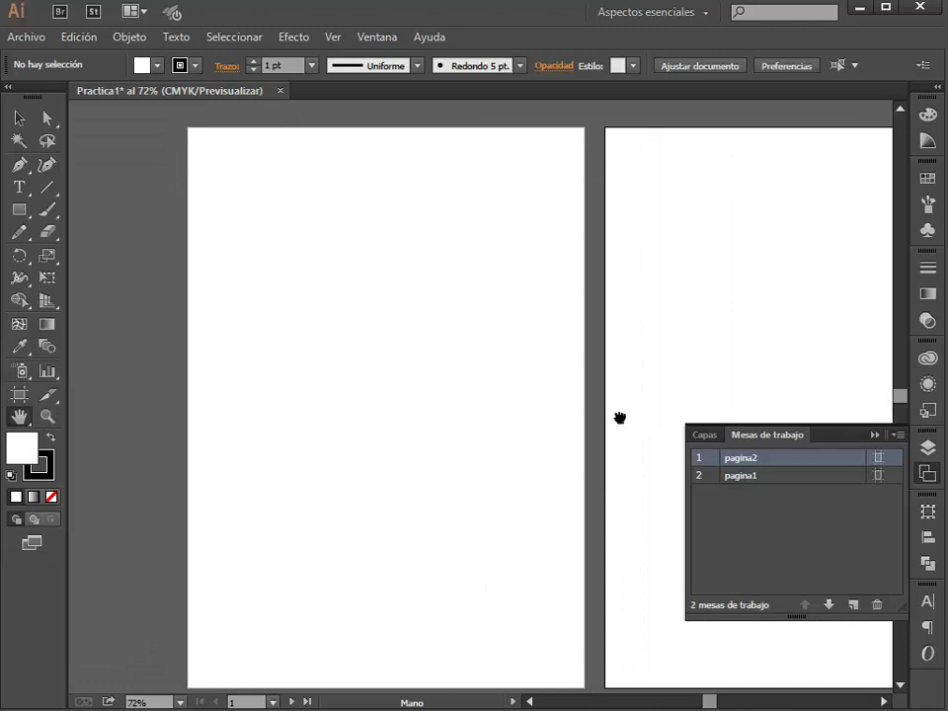
left_click_drag(620, 418, 520, 411)
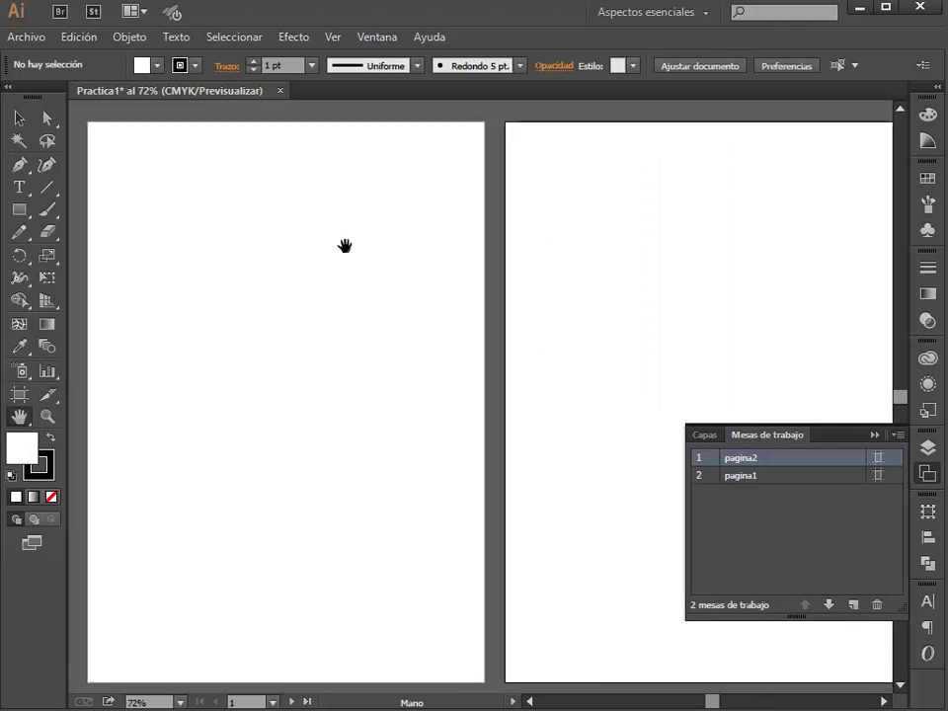
- Marquee-zoom into the top-left corner, then zoom out to 50% with both artboards centred
left_click(48, 421)
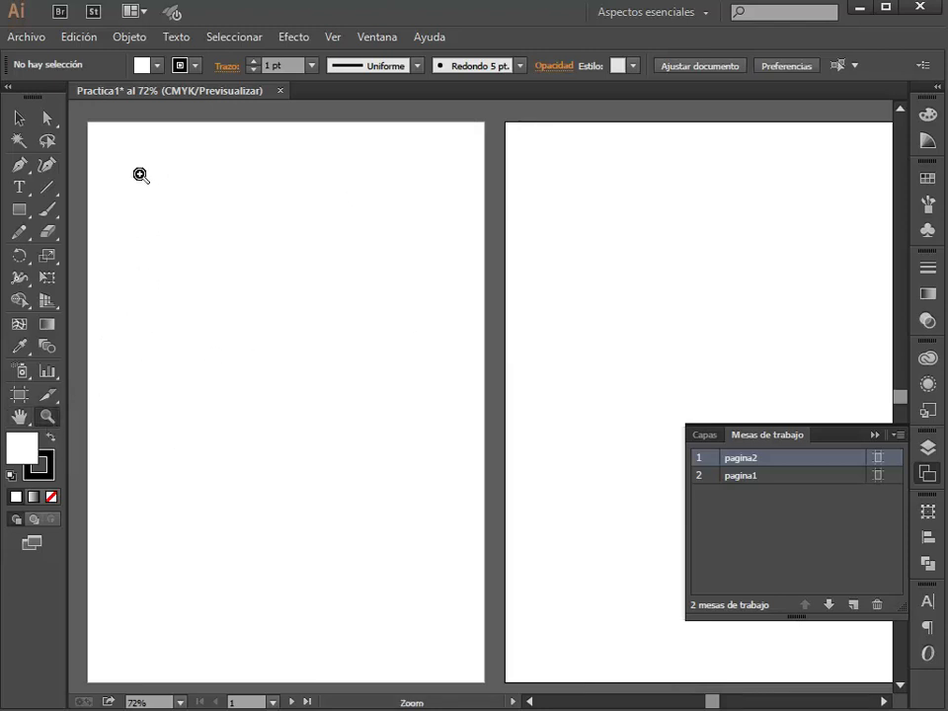
left_click_drag(91, 124, 282, 315)
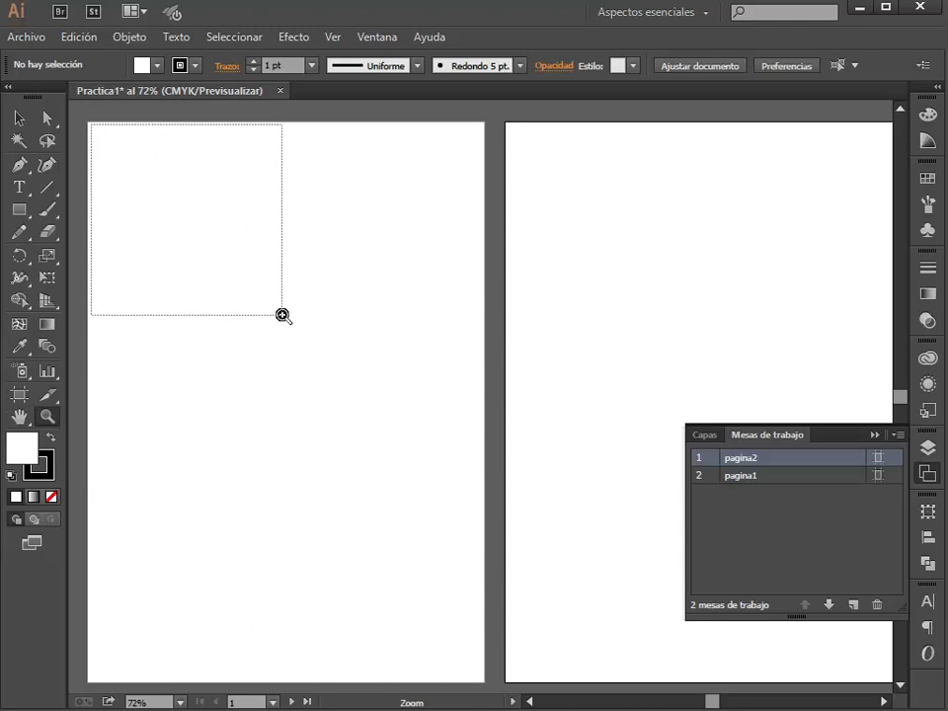
left_click_drag(283, 316, 283, 316)
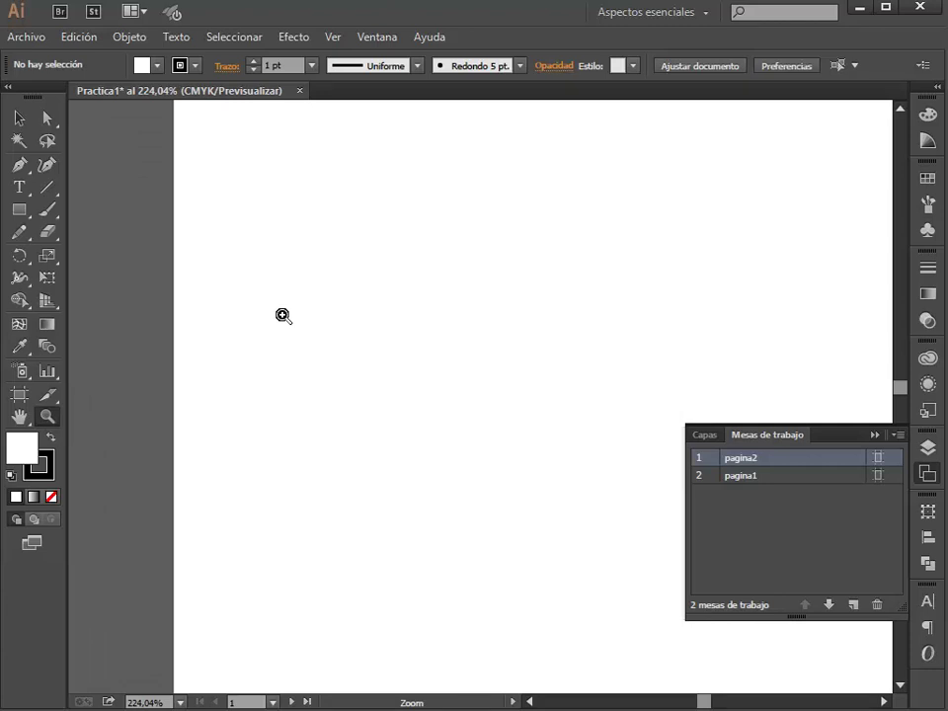
key("alt")
left_click(283, 316, "alt")
left_click(632, 379, "alt")
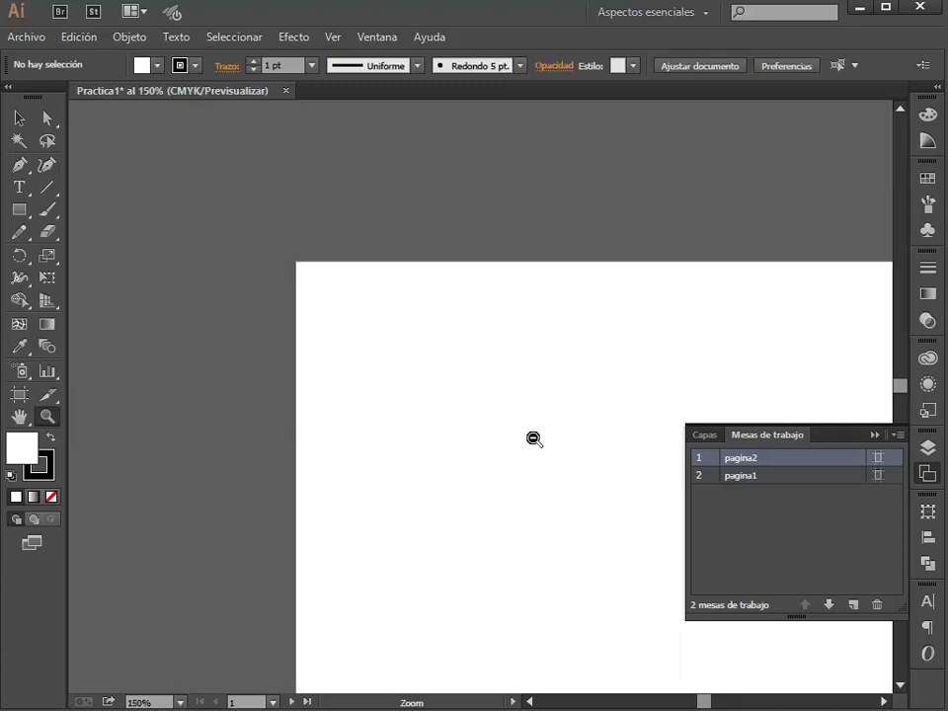
left_click(552, 533, "alt")
left_click(561, 487, "alt")
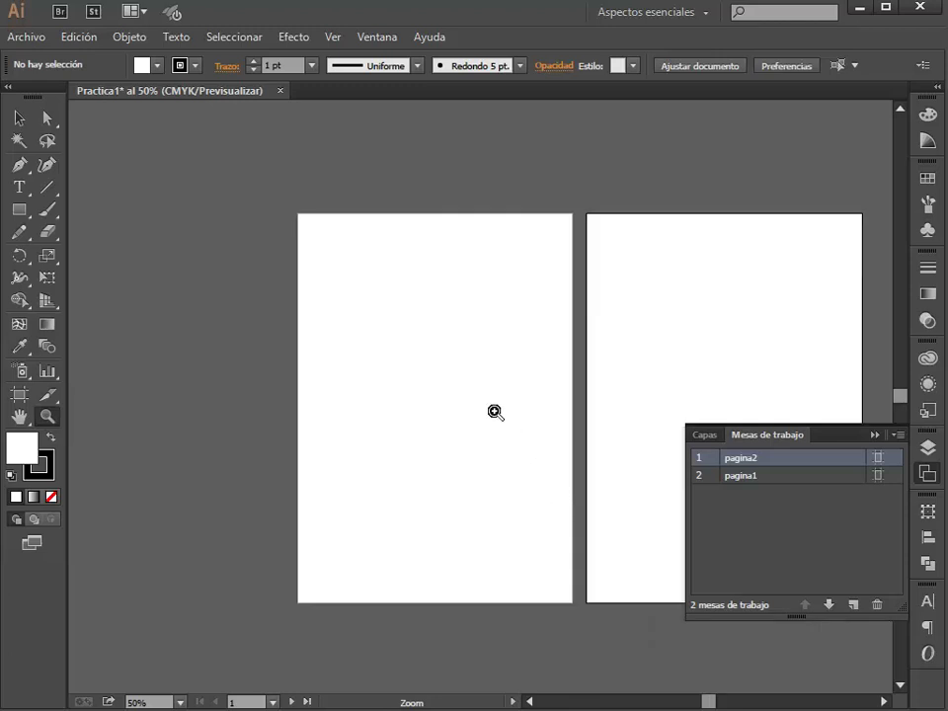
left_click_drag(479, 387, 305, 380)
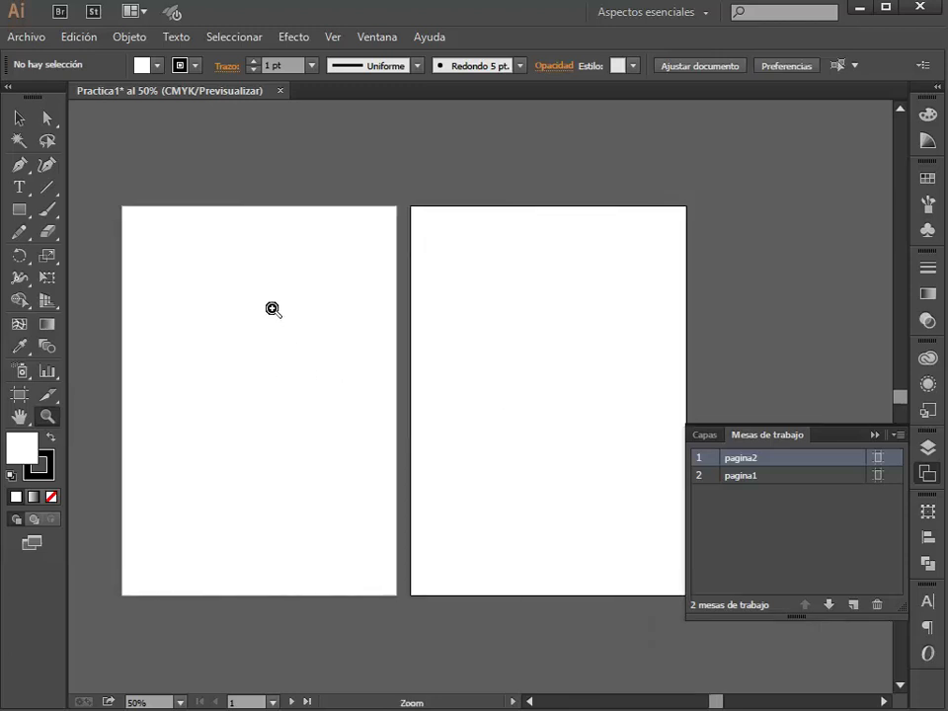
- Delete pagina2 with the Artboard tool and centre pagina1 in the window
left_click(17, 119)
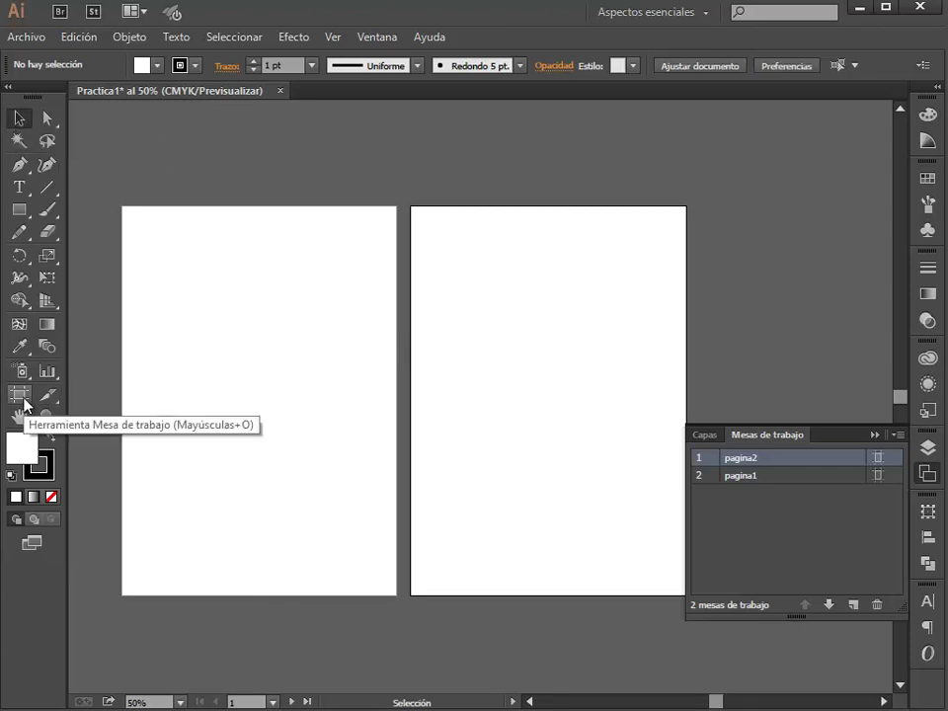
left_click(24, 400)
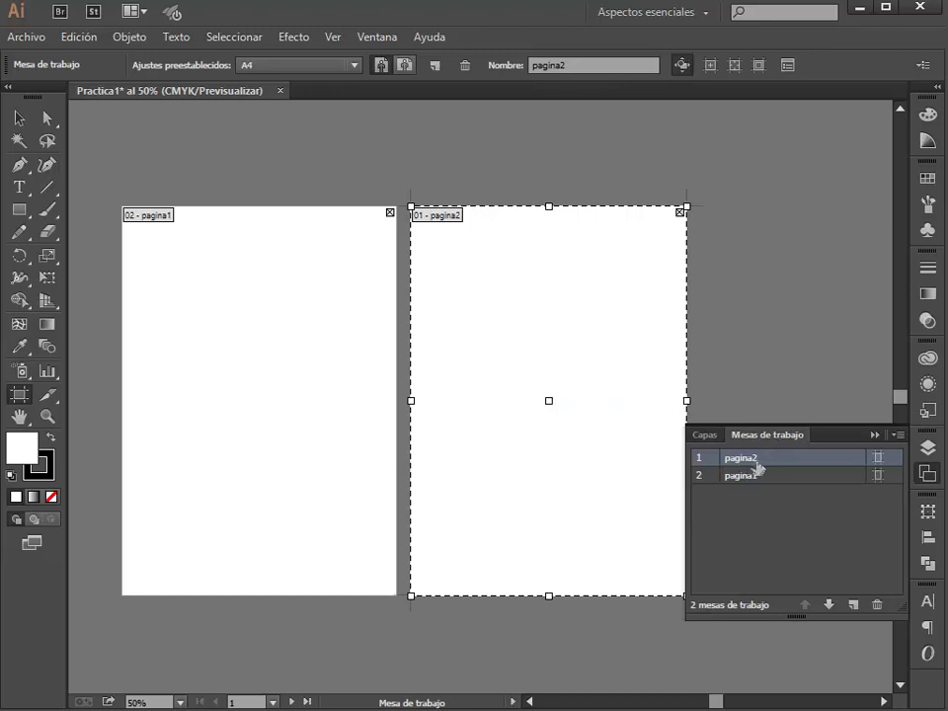
left_click(877, 604)
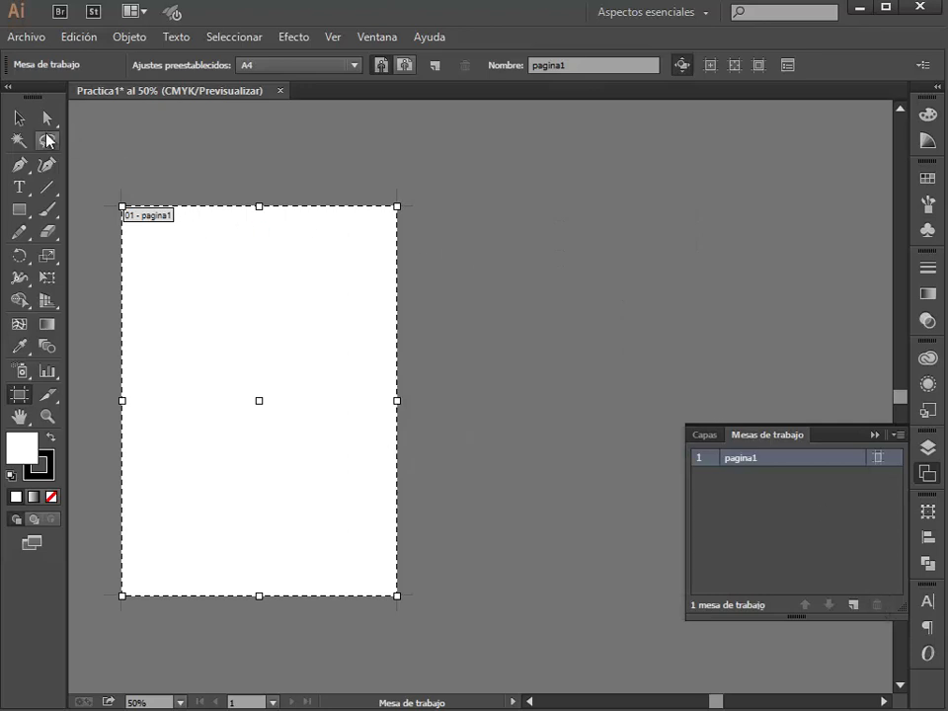
left_click(17, 121)
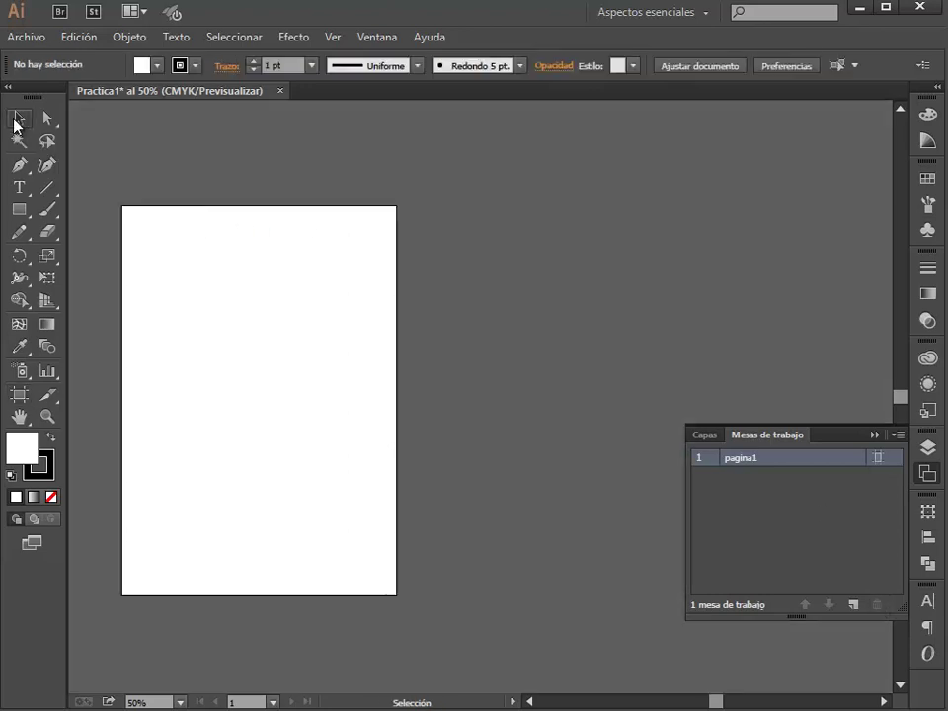
left_click_drag(373, 330, 520, 307)
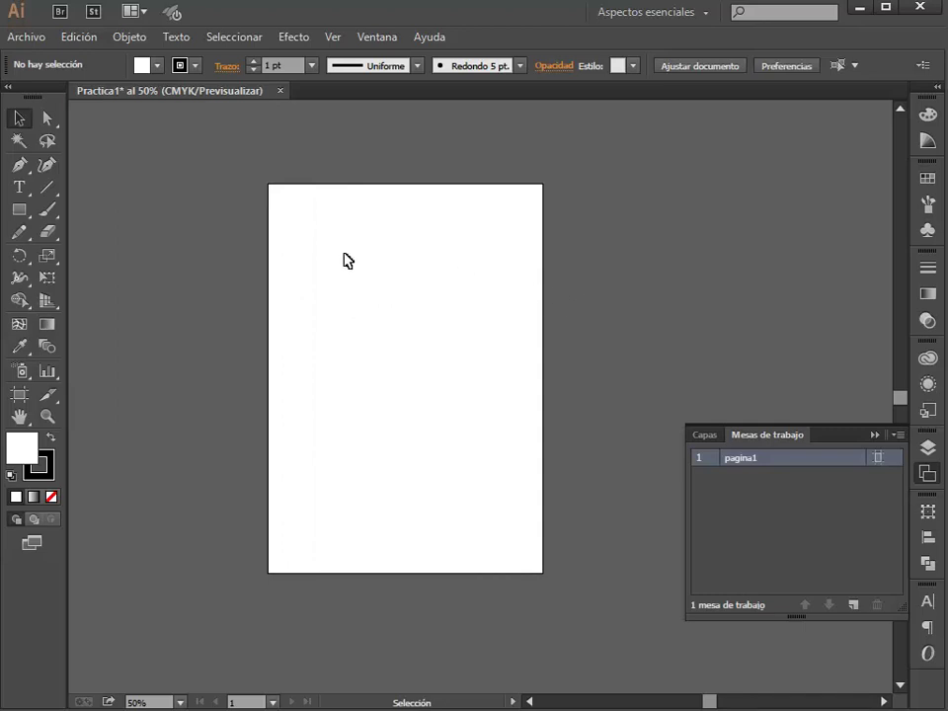
- Draw a rough rectangle near the artboard top, then delete it
left_click(26, 211)
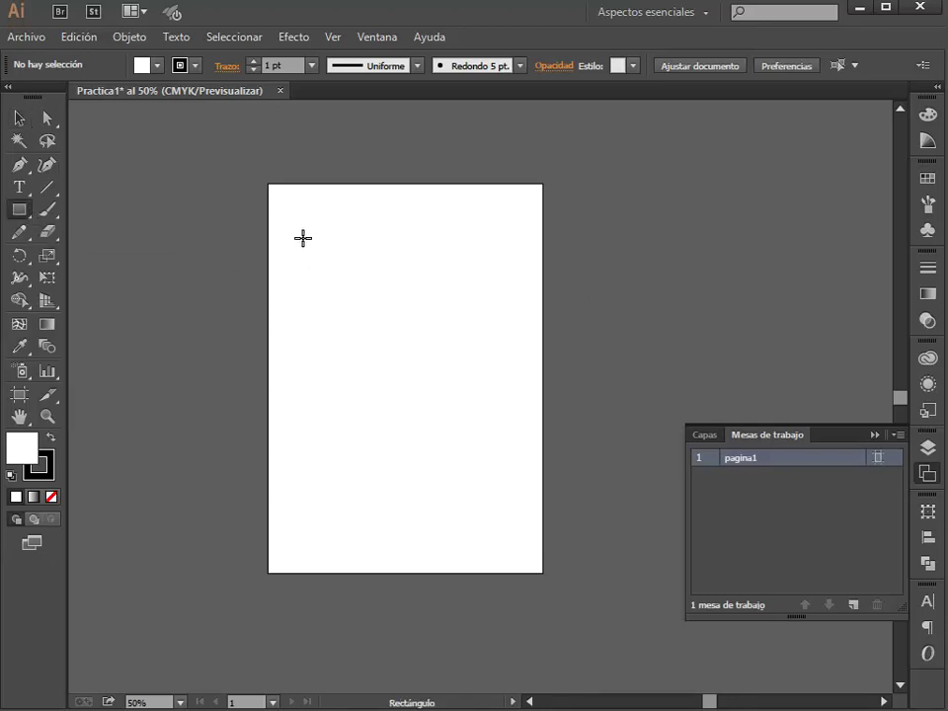
left_click_drag(299, 213, 449, 311)
left_click_drag(450, 313, 450, 313)
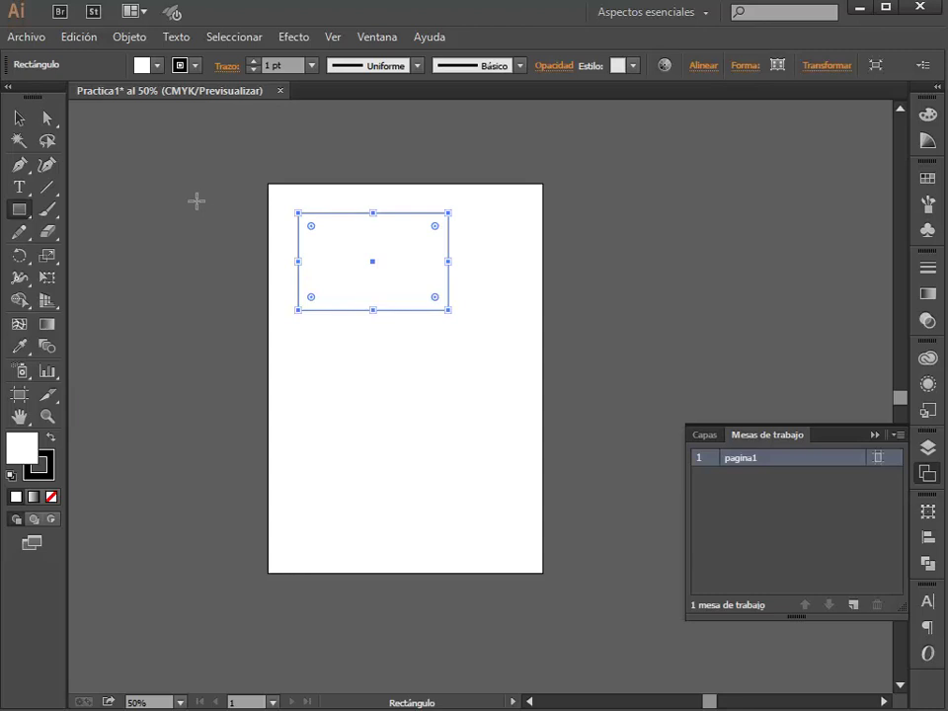
key("Delete")
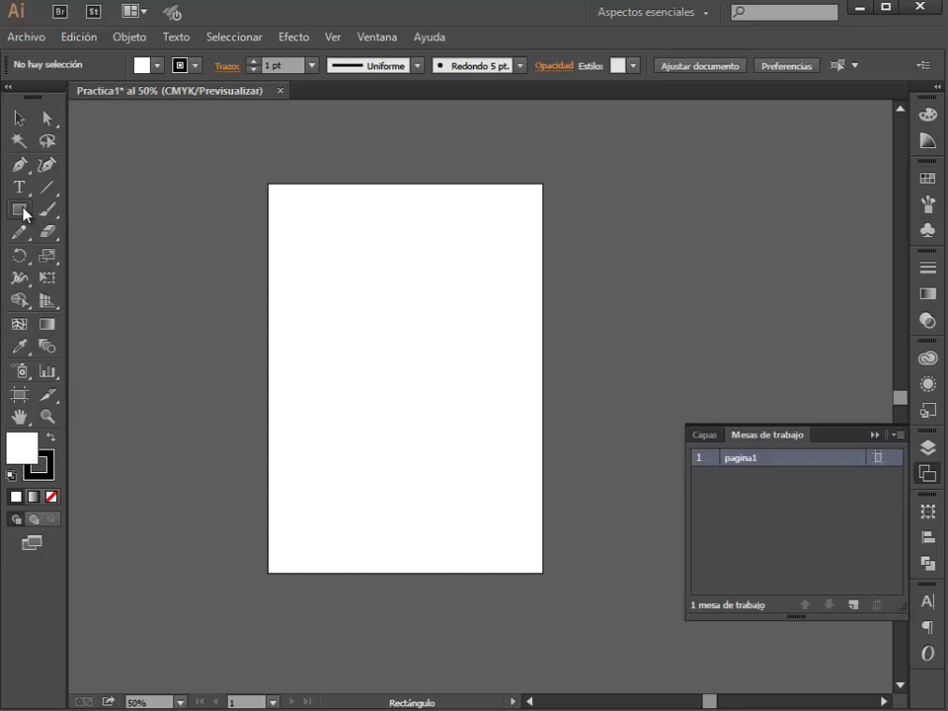
- Create an exact 110 × 70 mm rectangle with the Rectangle dialog
left_click(333, 283)
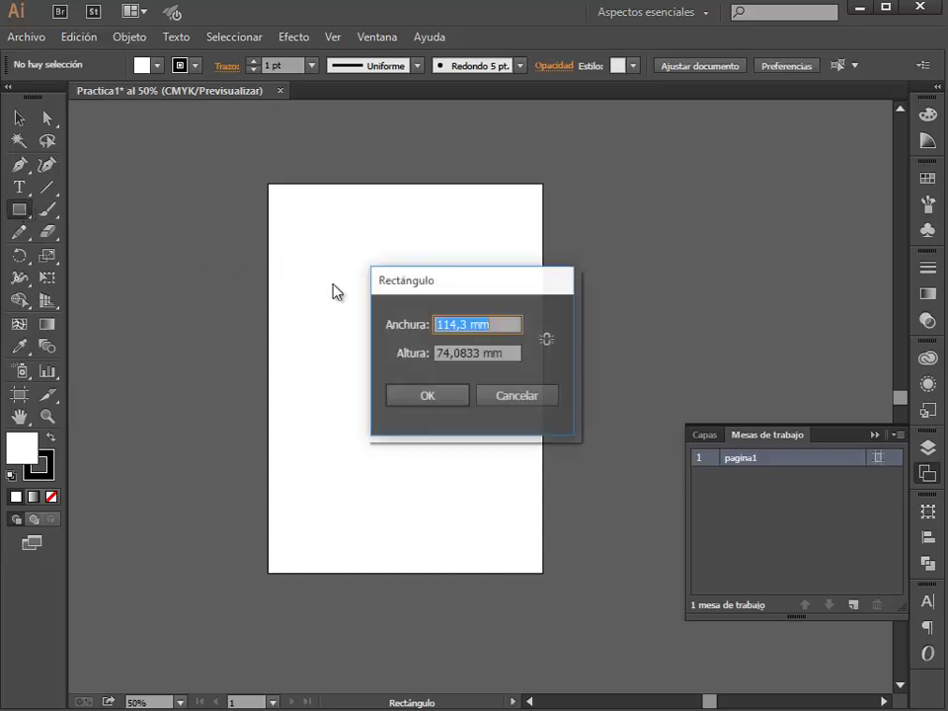
left_click_drag(374, 281, 334, 272)
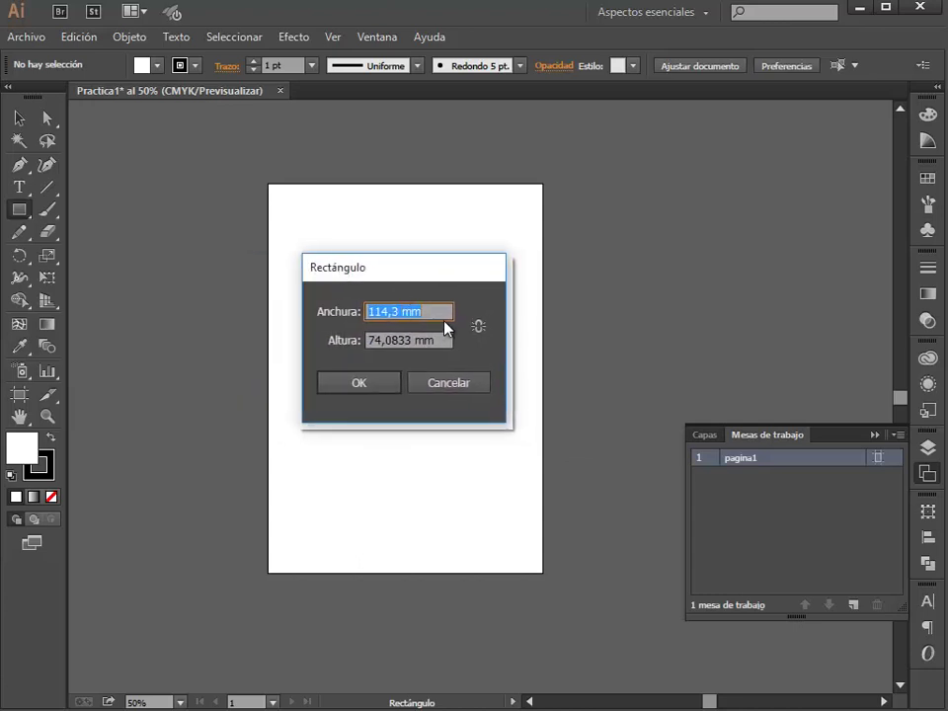
type("11")
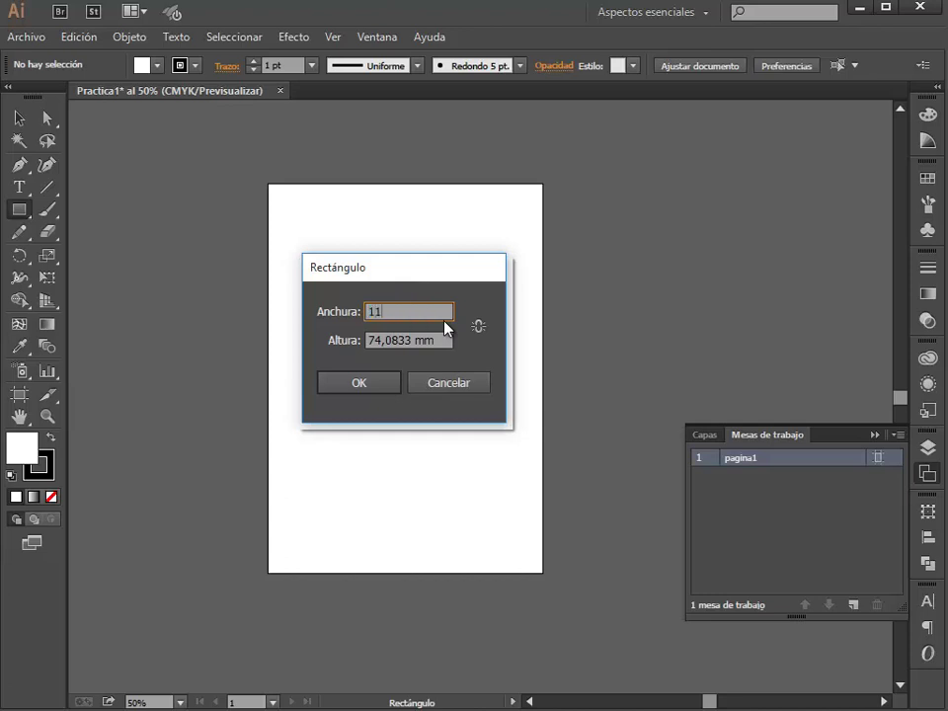
type("0")
key("Tab")
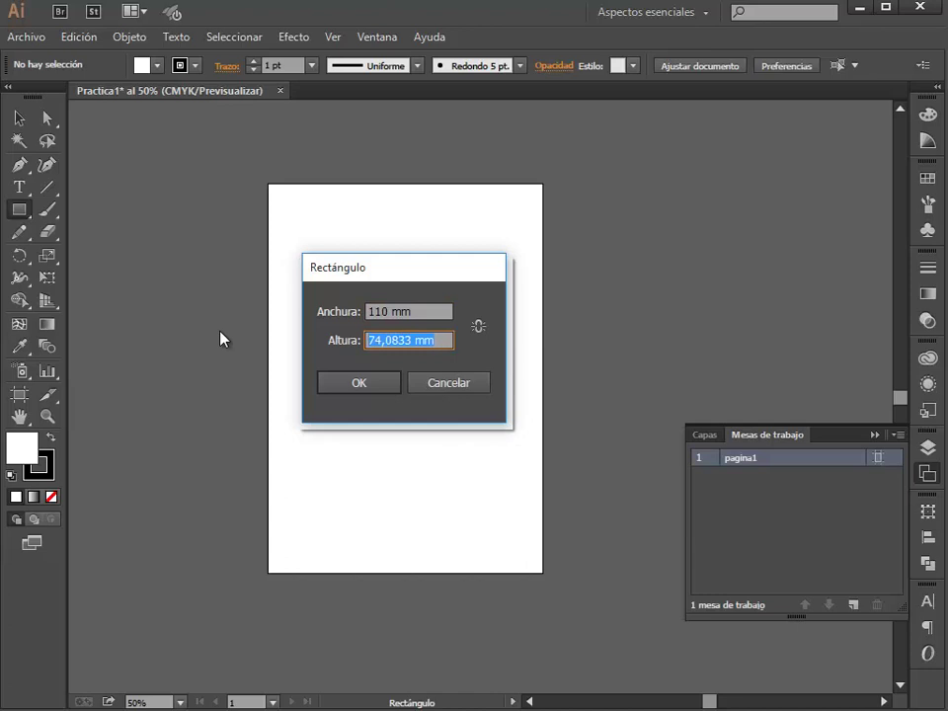
type("70")
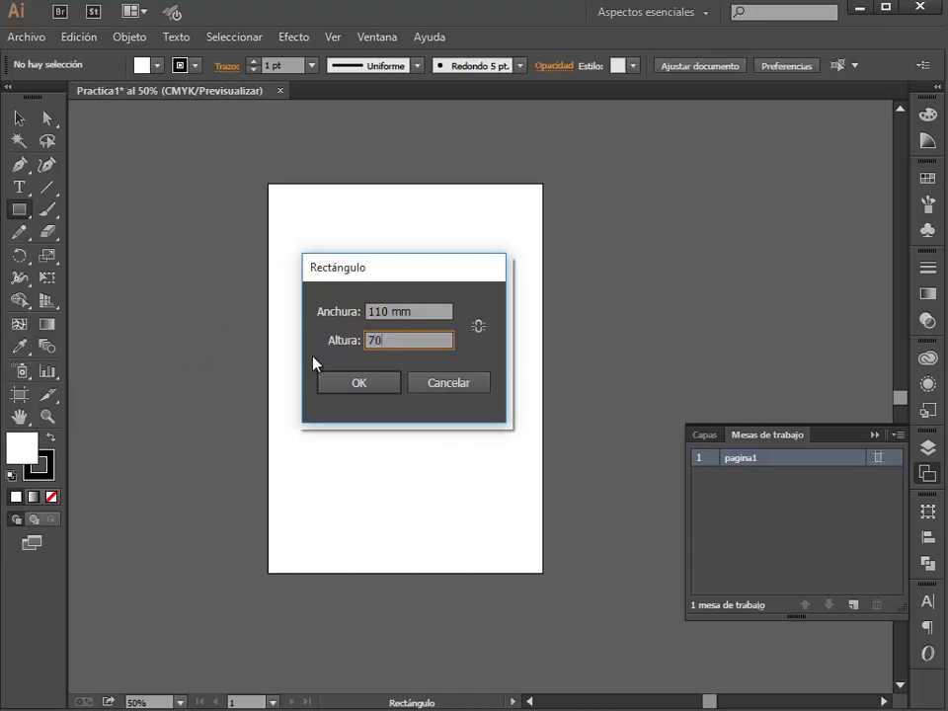
left_click(330, 383)
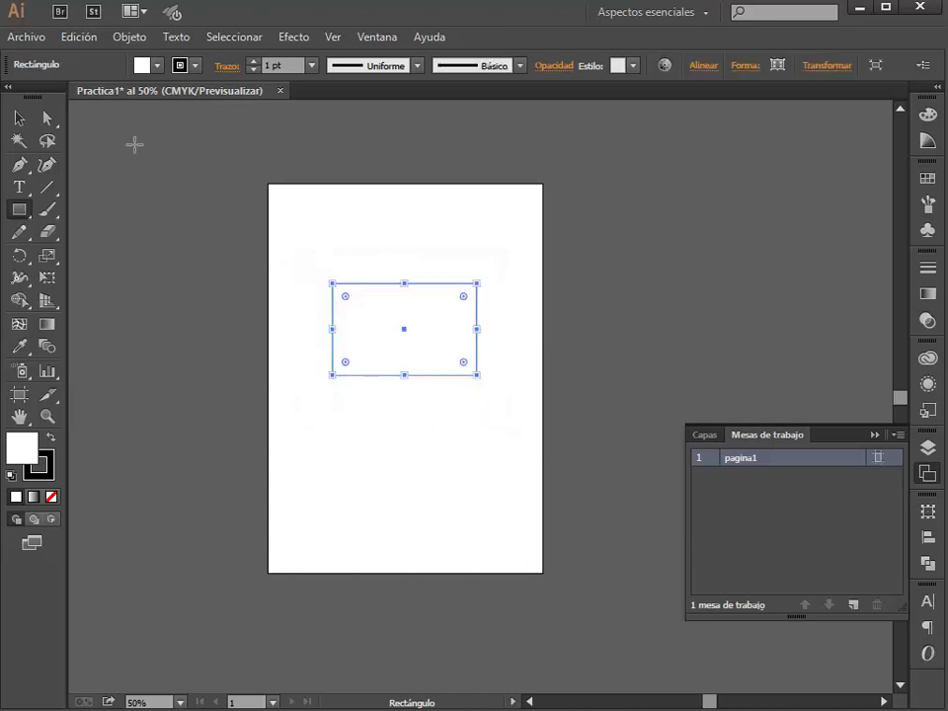
- Move the rectangle down toward the artboard centre and show the Color panel
left_click(18, 118)
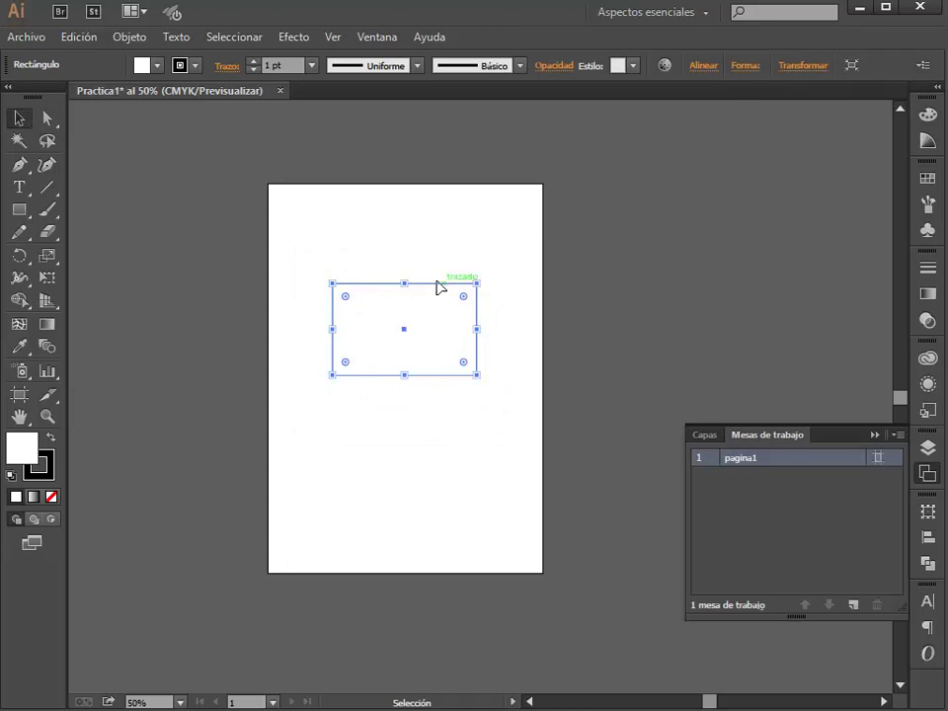
left_click_drag(435, 288, 437, 317)
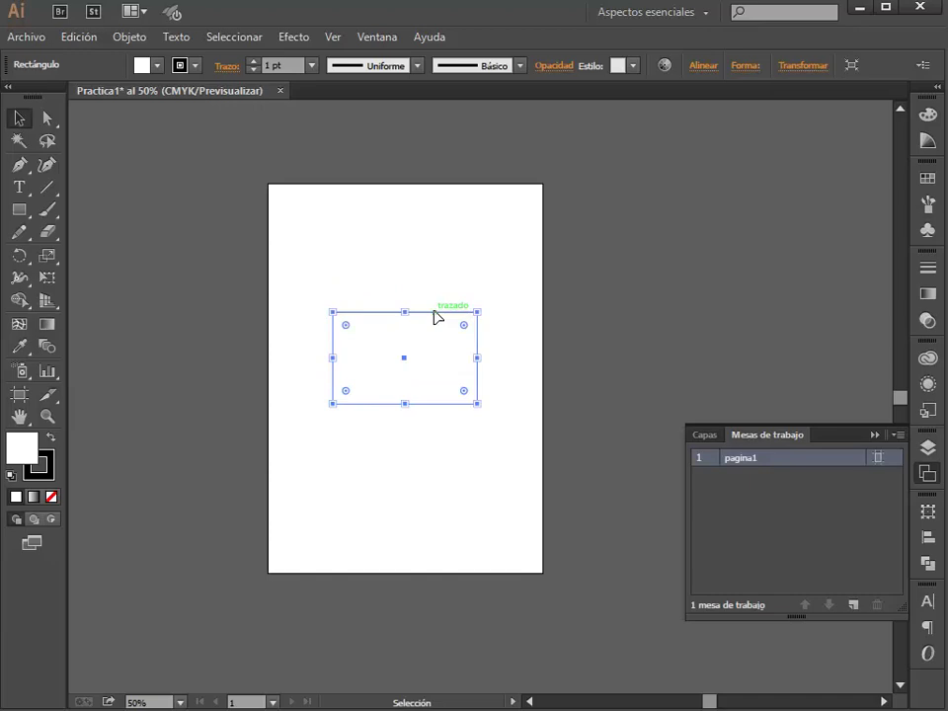
left_click(396, 42)
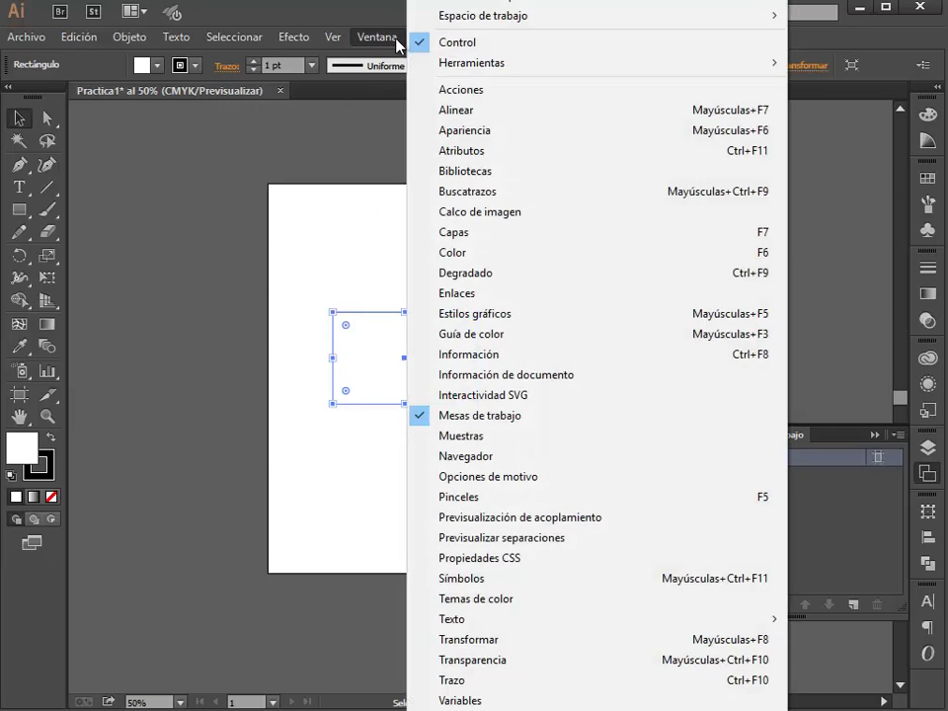
left_click(471, 252)
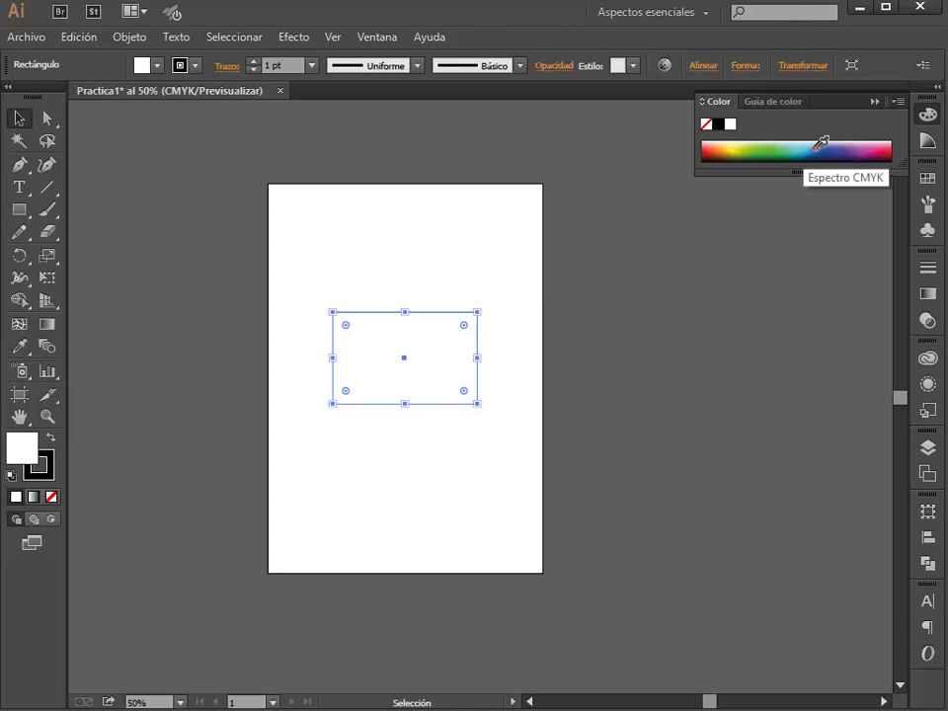
- Fill the rectangle peach with CMYK C 0, M 19, Y 42, K 0
left_click(900, 103)
left_click(840, 105)
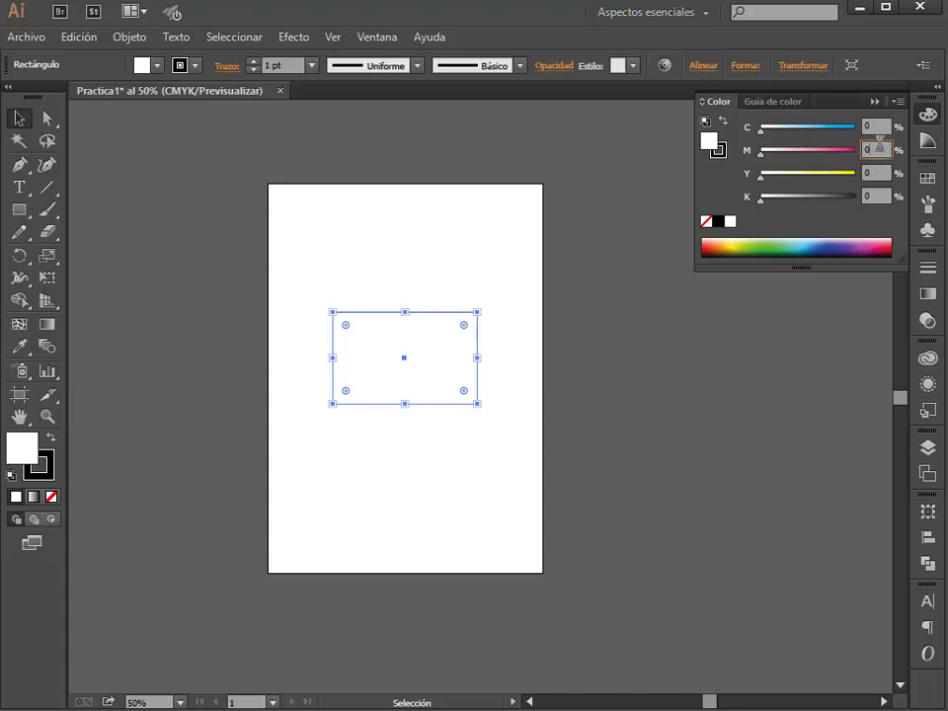
left_click(872, 149)
type("19")
key("Return")
left_click(800, 175)
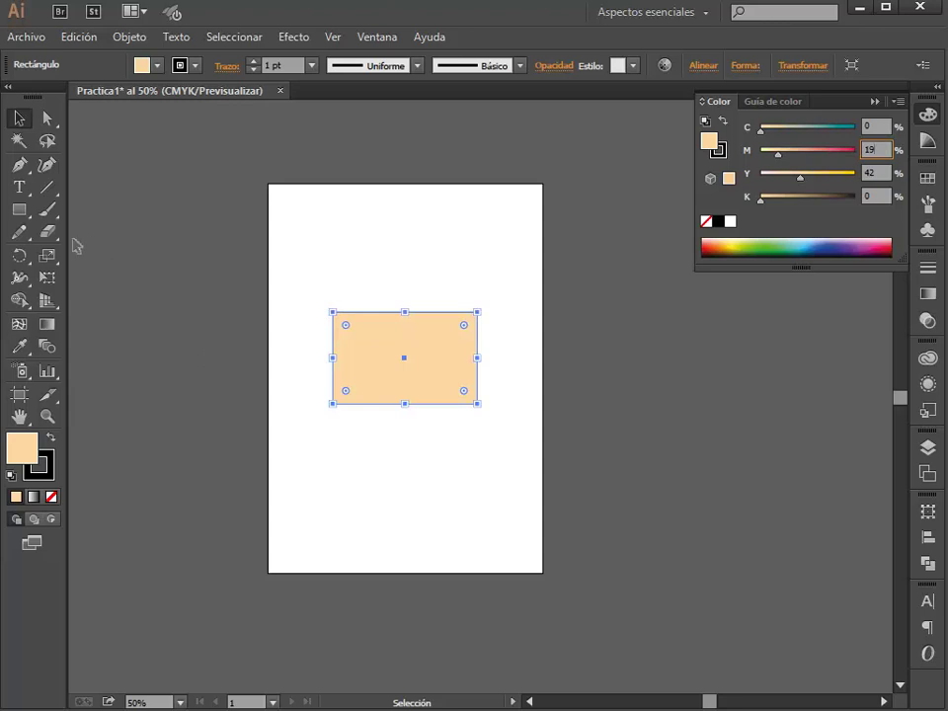
left_click(29, 214)
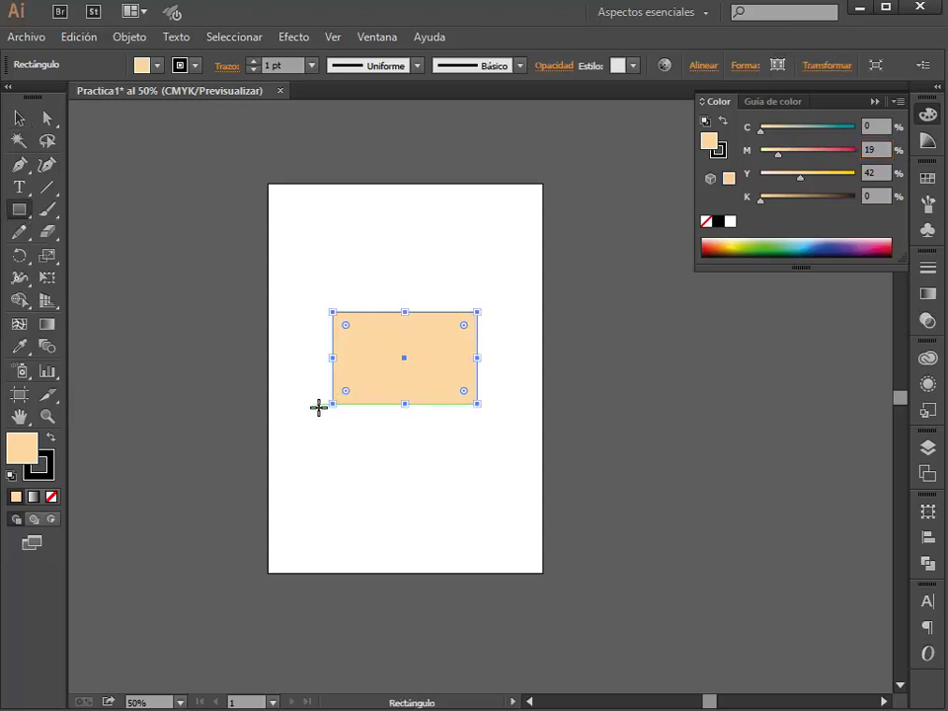
- Draw a thin strip under the wall and fill it brown, C 0 M 19 Y 42 K 52
left_click_drag(318, 404, 495, 420)
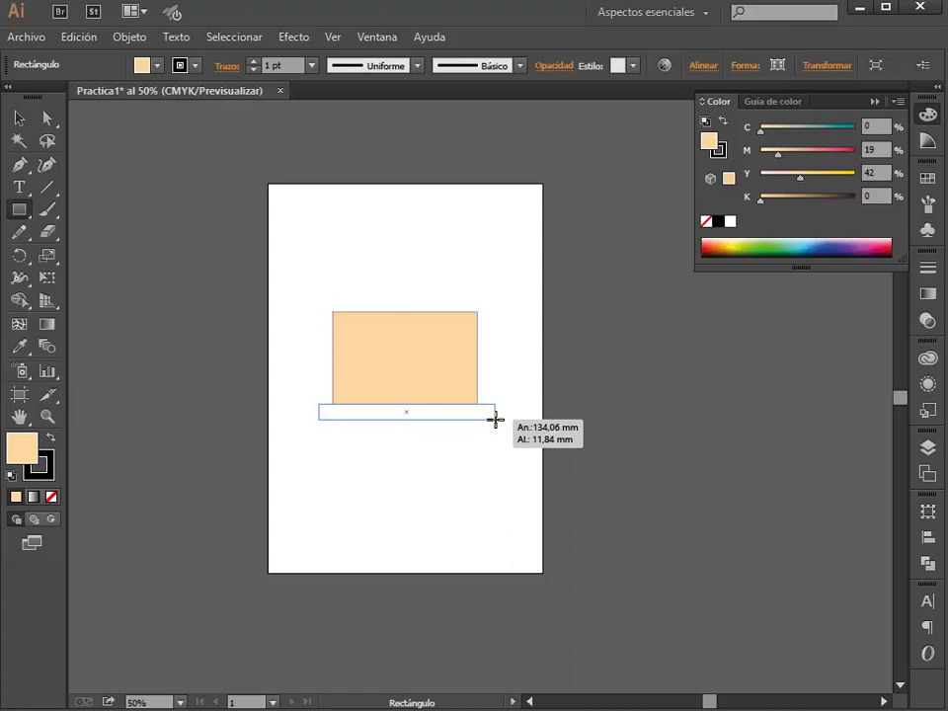
left_click_drag(495, 419, 493, 420)
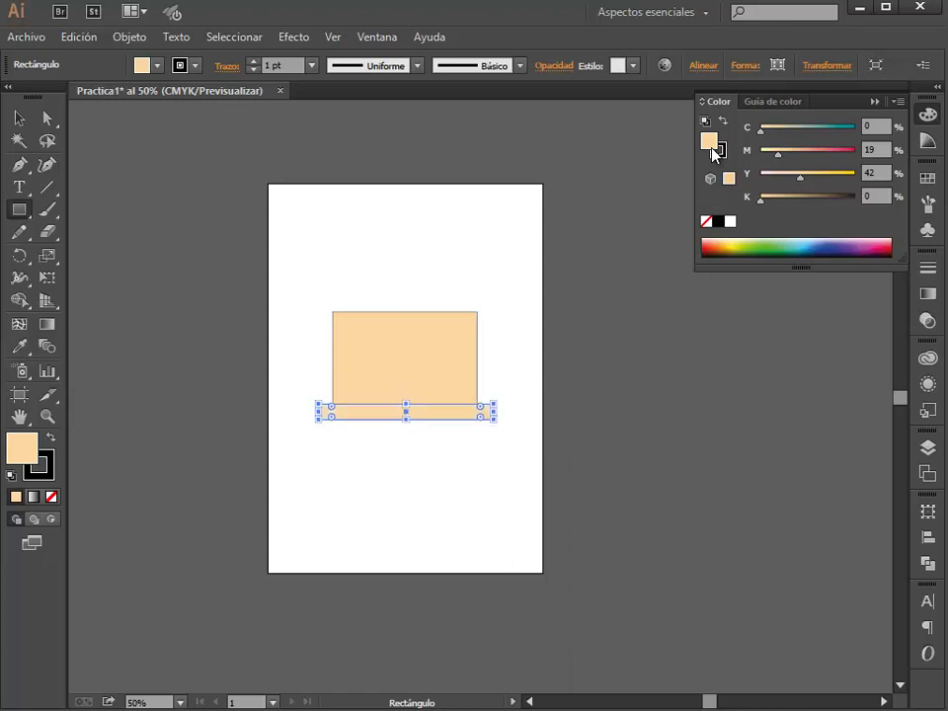
left_click_drag(840, 205, 810, 205)
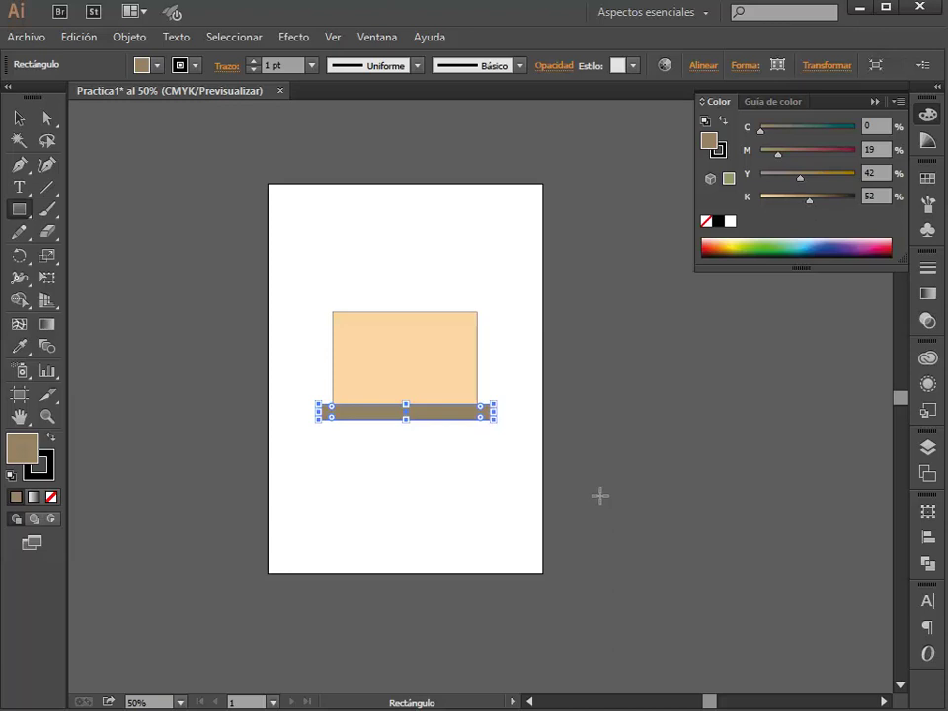
left_click(18, 117)
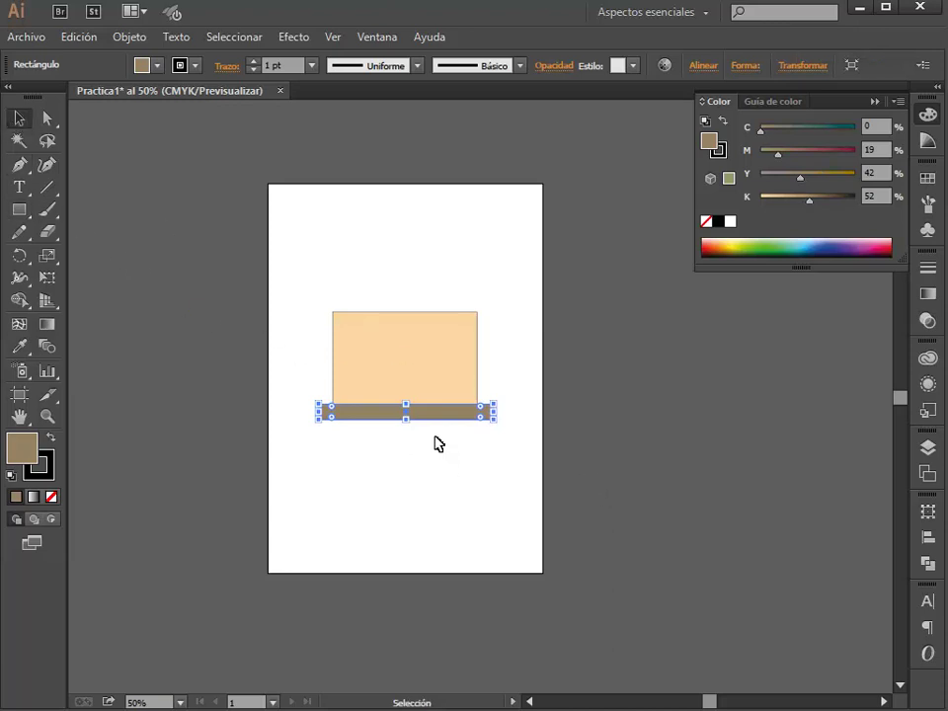
- Paste a copy of the brown base bar and zoom in on the wall and bars
key("a")
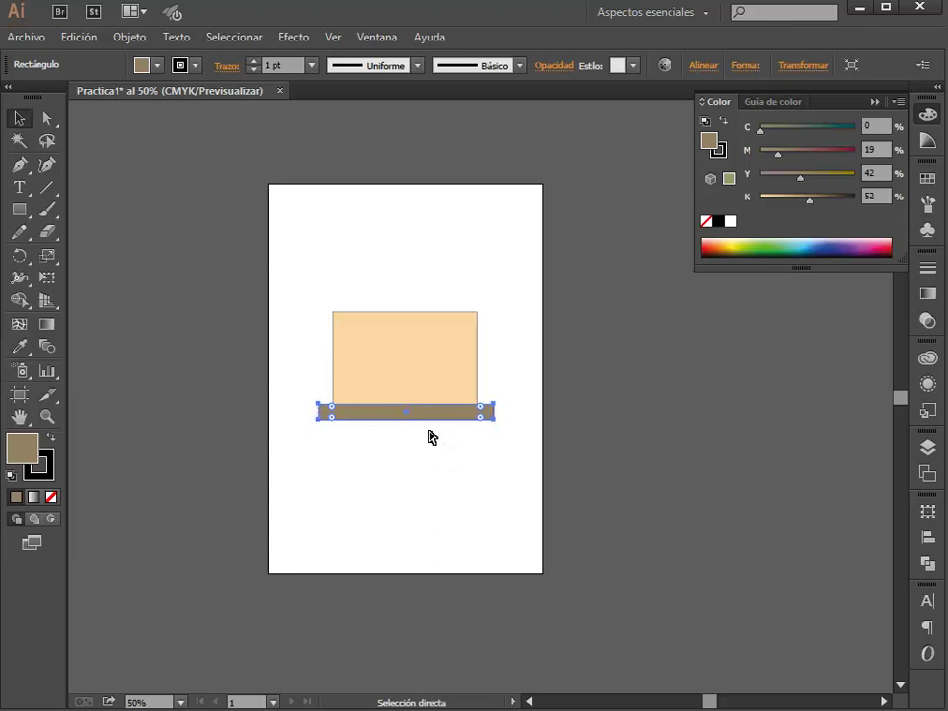
key("v")
key("a")
key("ctrl+v")
key("v")
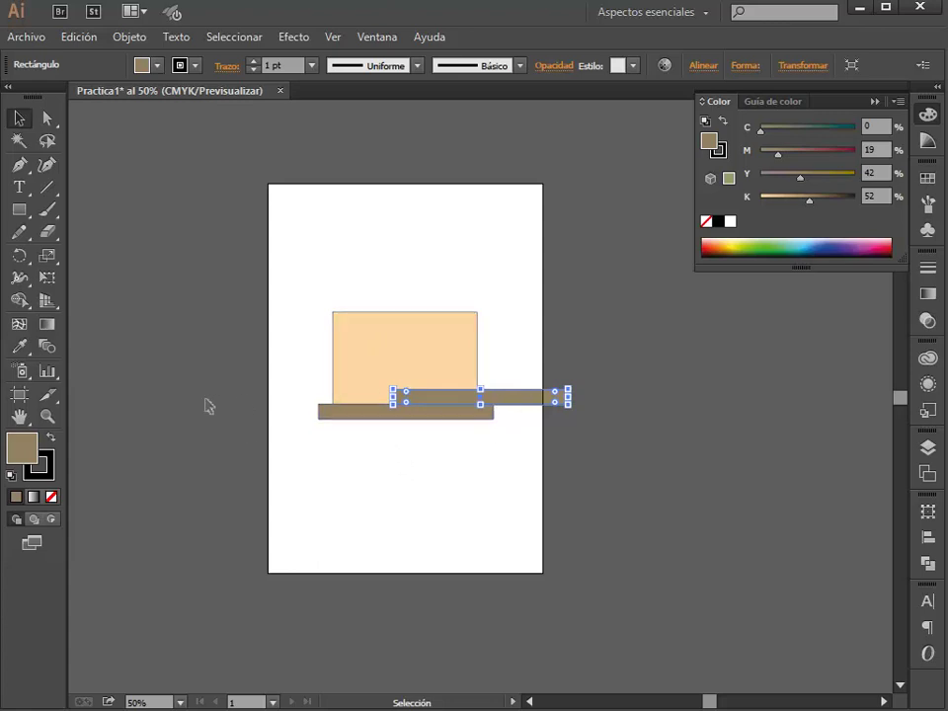
left_click(46, 416)
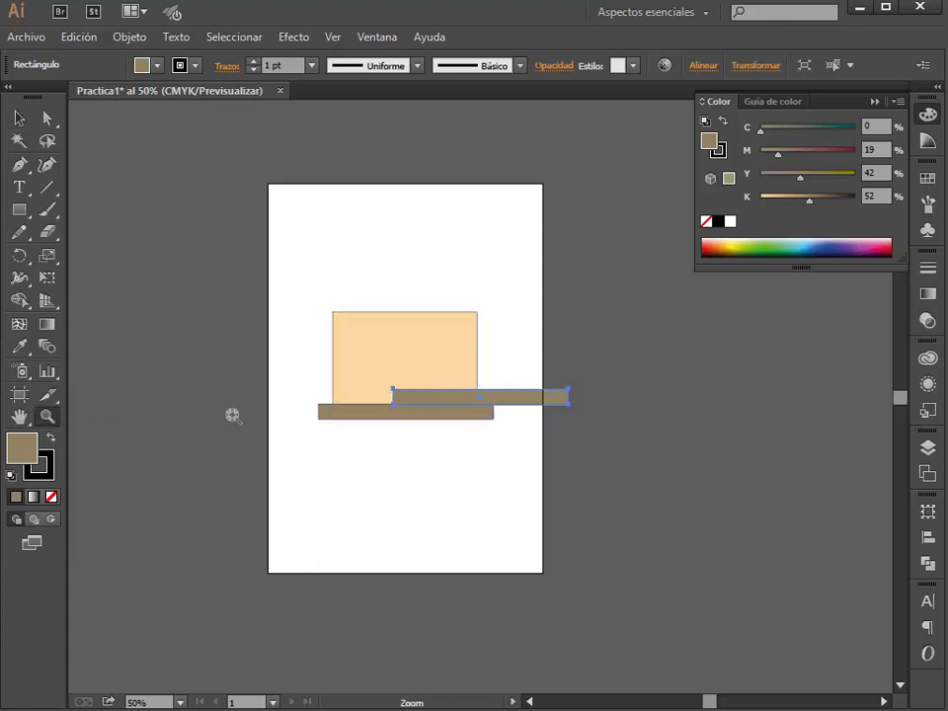
left_click_drag(294, 351, 612, 461)
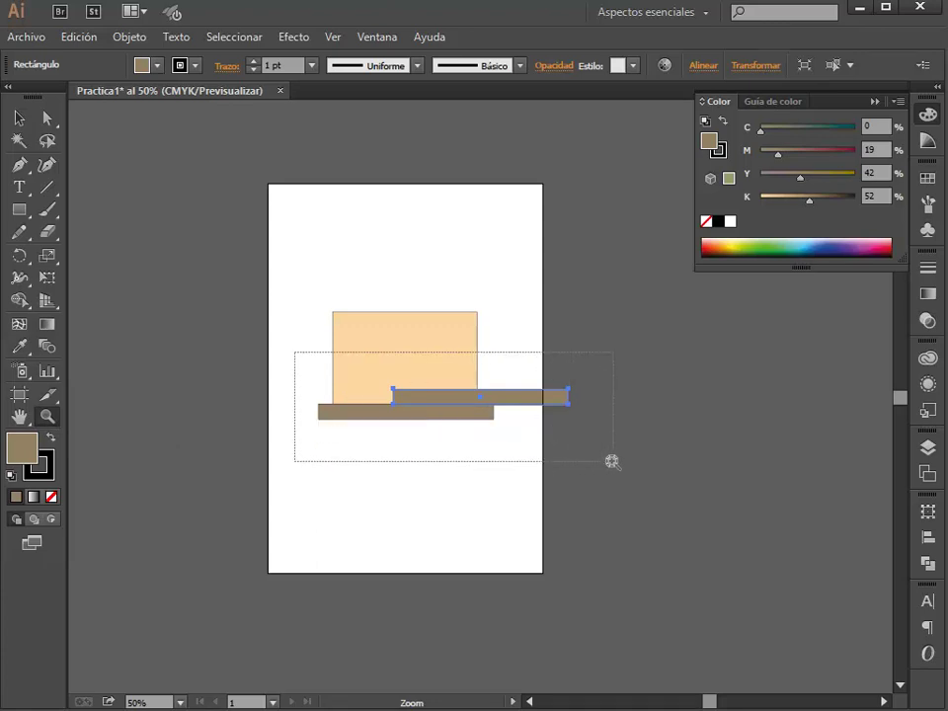
left_click_drag(612, 461, 611, 516)
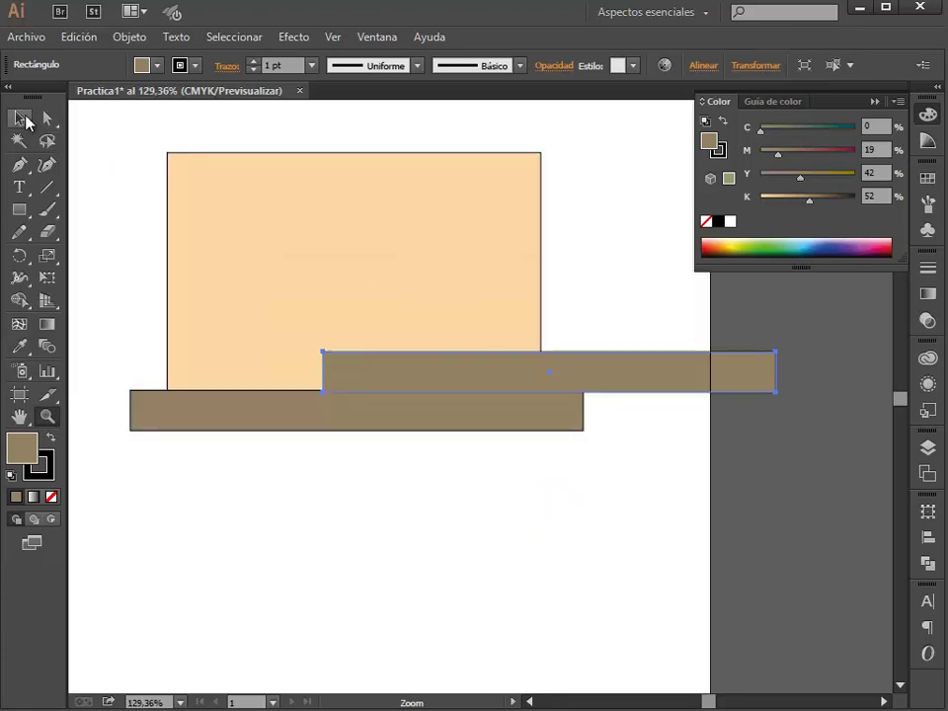
- Shrink the copy to about 49 mm by 5.9 mm and move it below the base bar
left_click(27, 121)
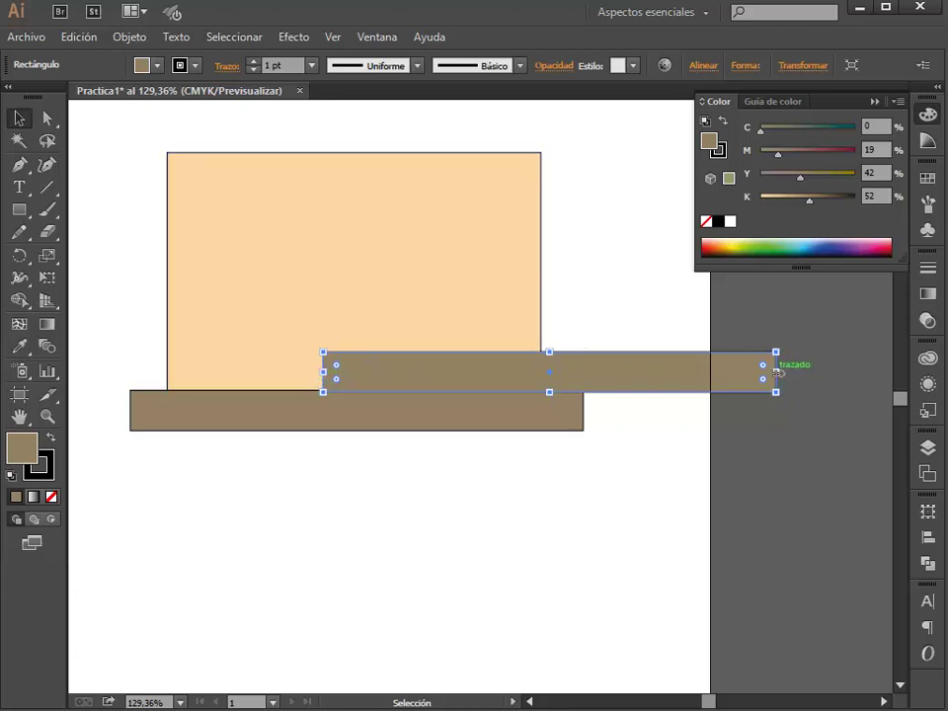
left_click_drag(776, 371, 541, 372)
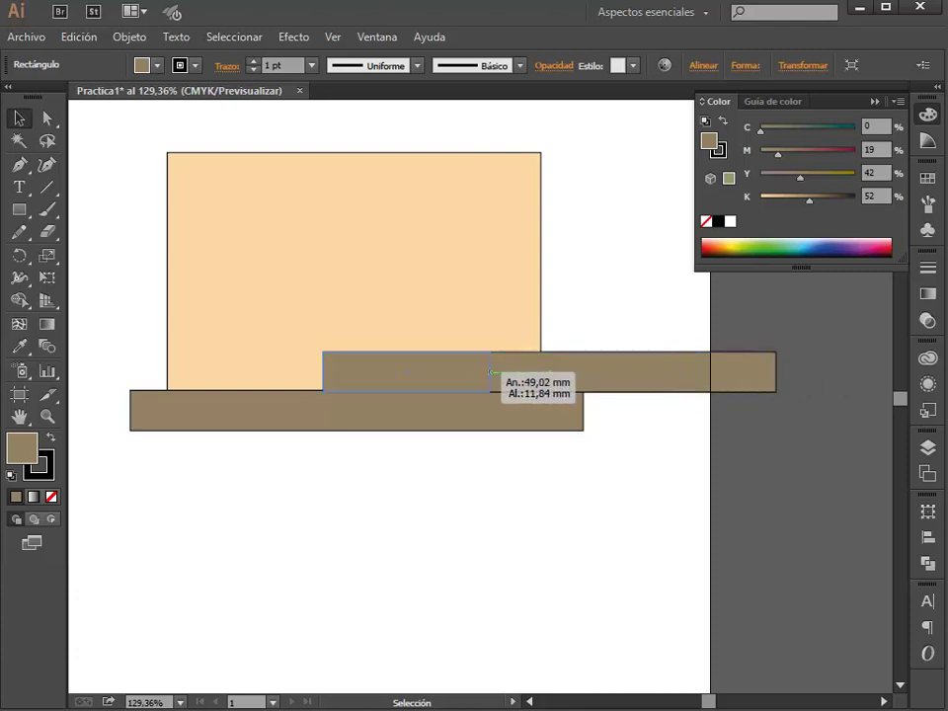
left_click_drag(541, 372, 490, 373)
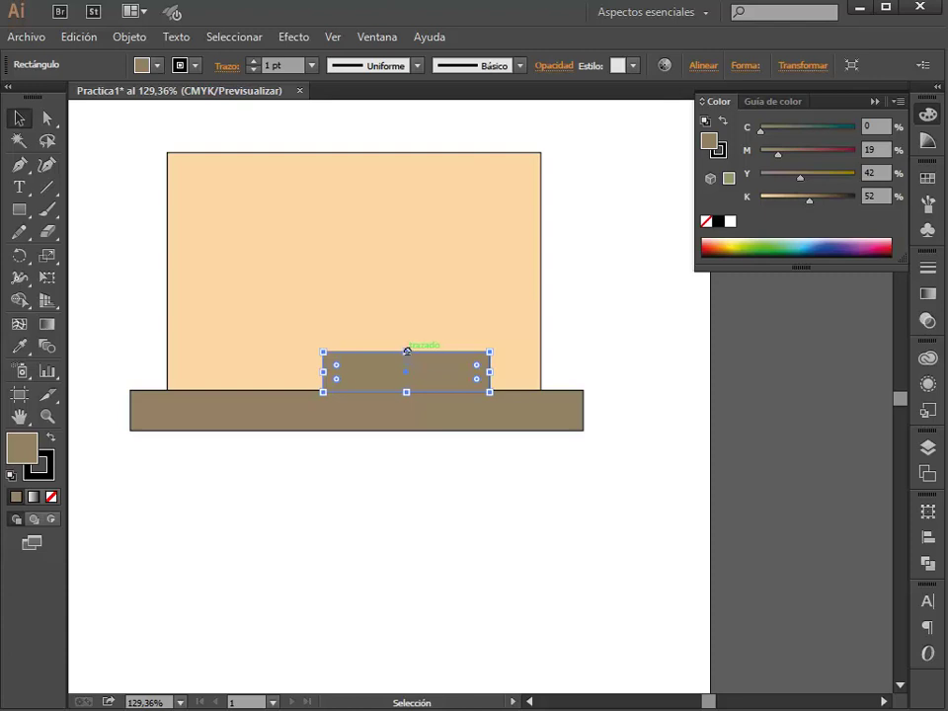
left_click_drag(407, 352, 407, 371)
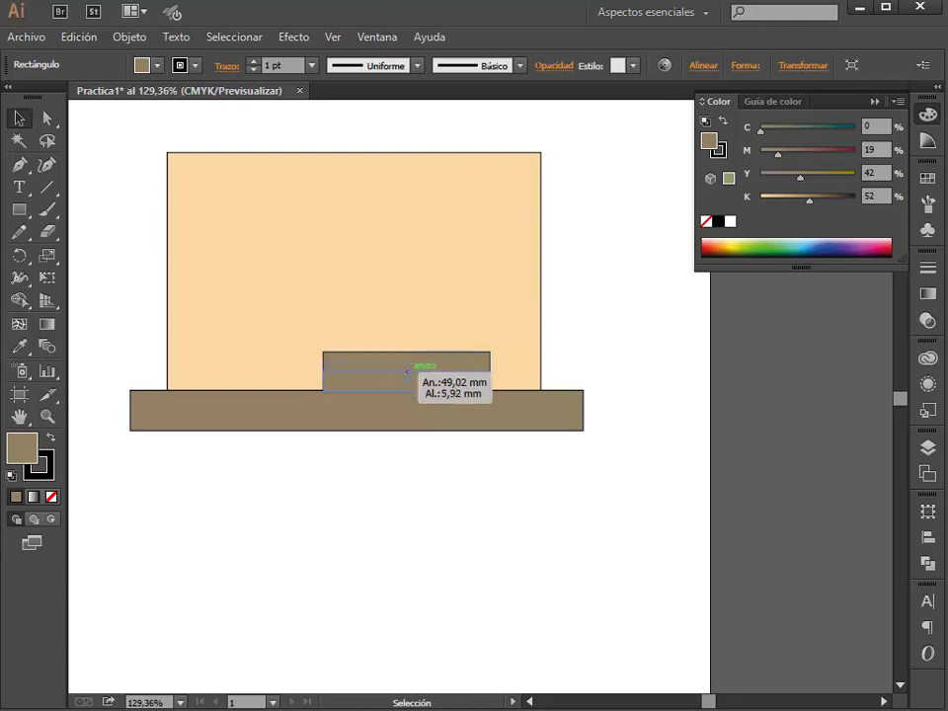
left_click_drag(410, 371, 354, 393)
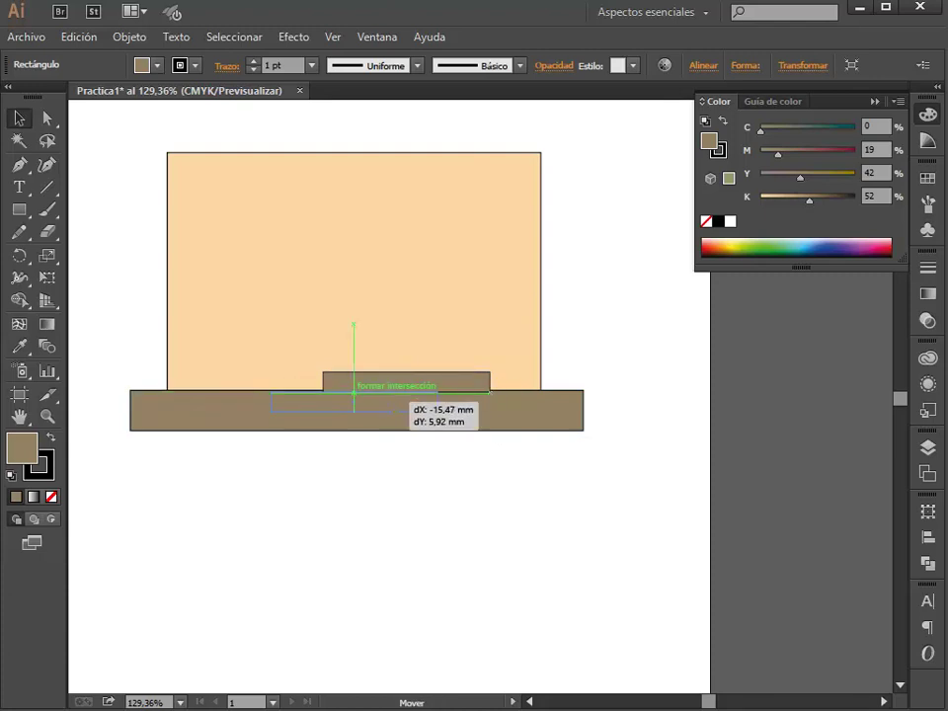
mouse_move(390, 403)
left_mouse_down()
mouse_move(392, 465)
mouse_move(402, 452)
left_mouse_up()
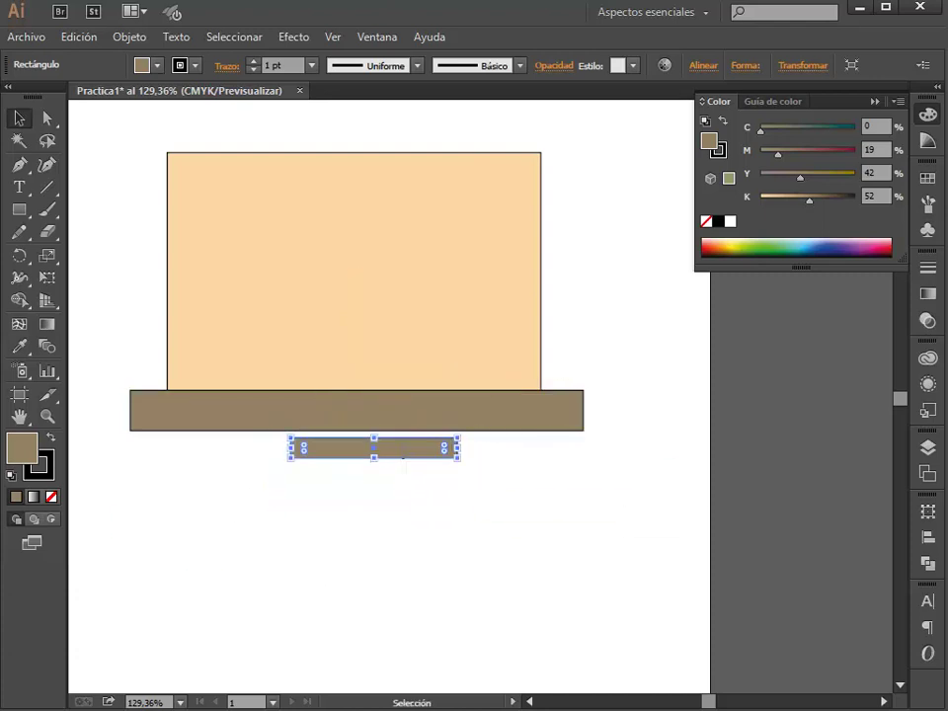
- Fill the small bar with tan AF8958, move it up into the base bar, and copy it beneath
double_click(707, 144)
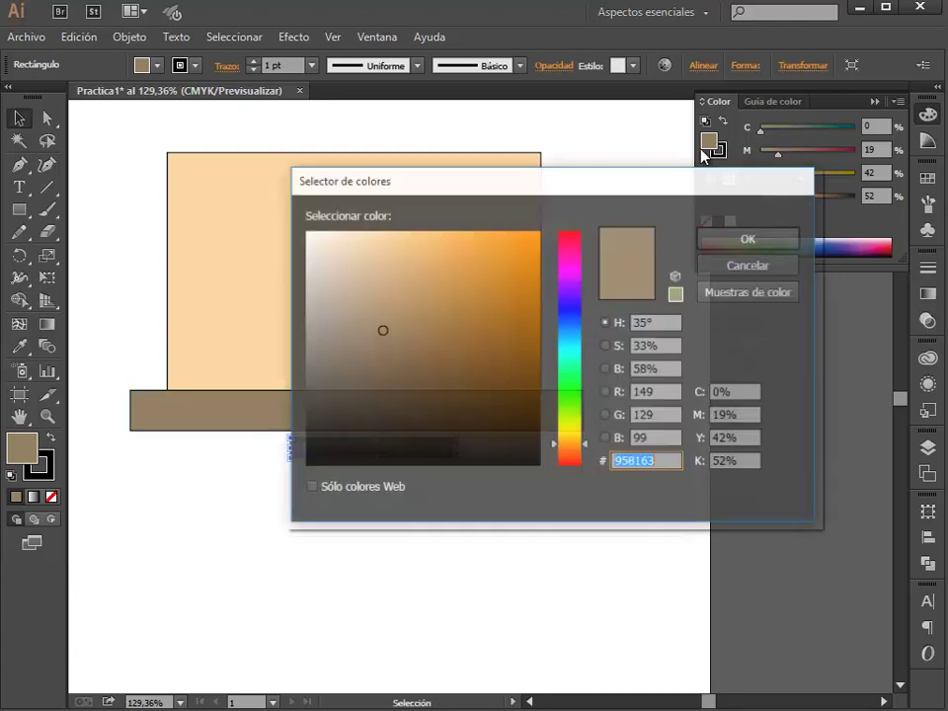
left_click(409, 241)
left_click(425, 304)
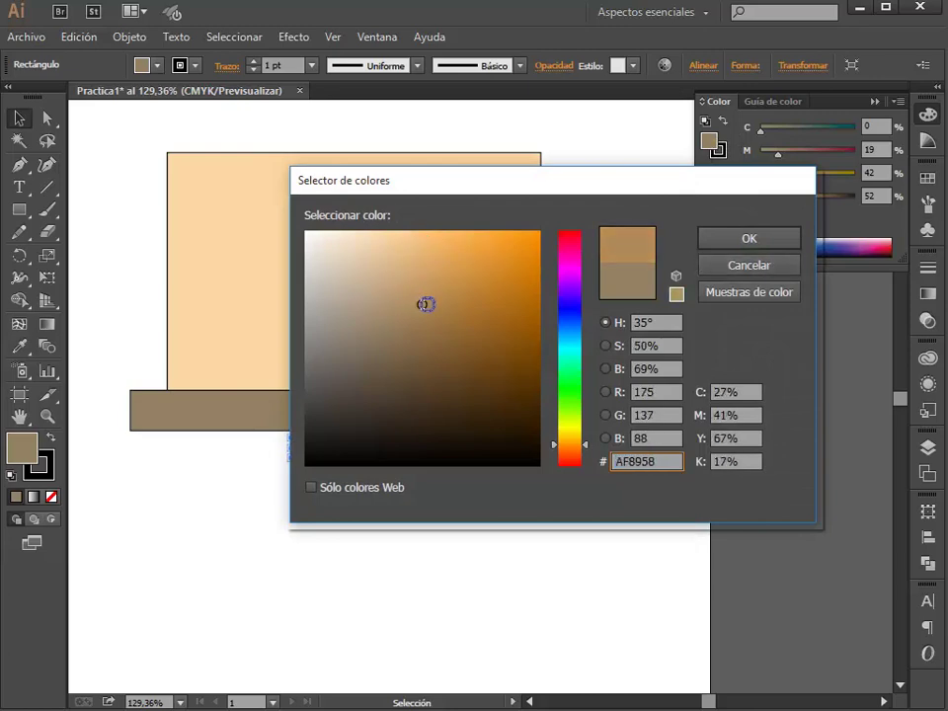
left_click(749, 237)
mouse_move(398, 460)
left_mouse_down()
mouse_move(376, 404)
mouse_move(383, 416)
left_mouse_up()
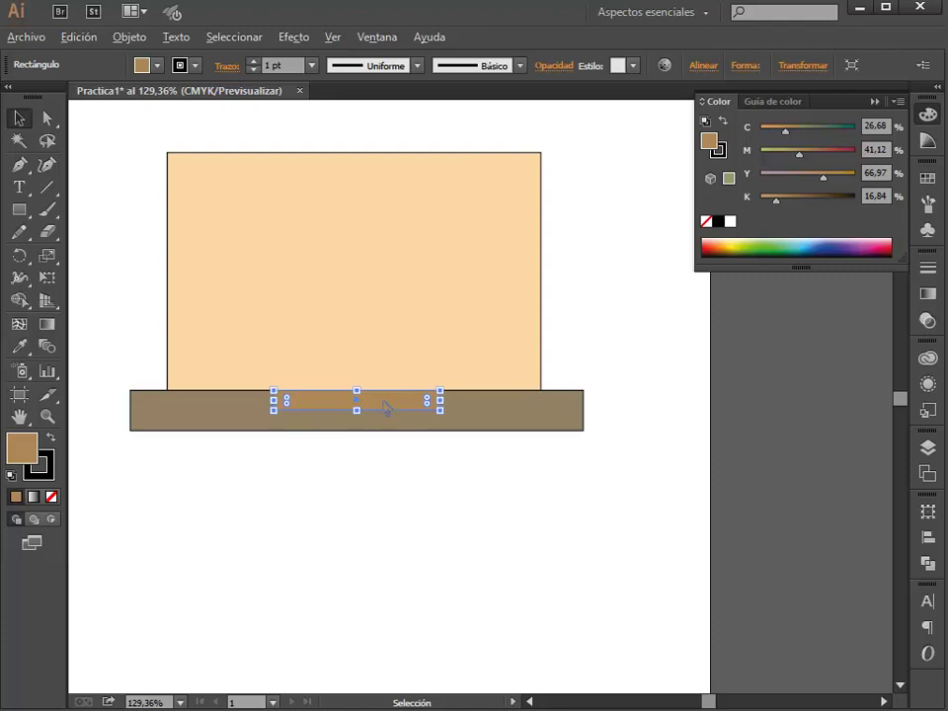
left_click_drag(385, 406, 385, 429)
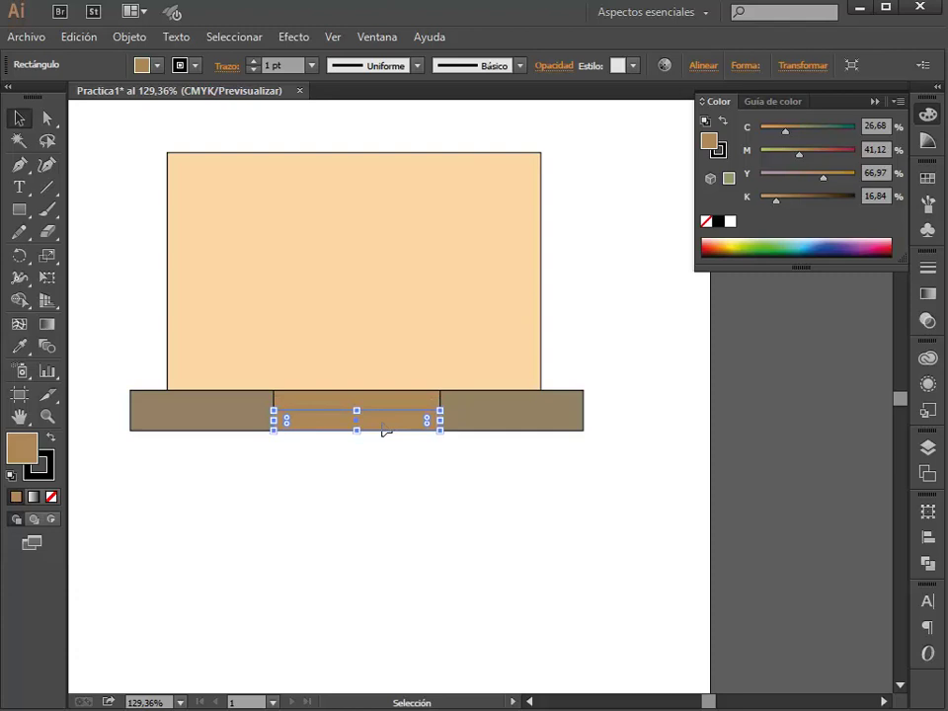
- Widen the lower step, add a third step beneath, and marquee-select the wall, base and steps
mouse_move(440, 420)
left_mouse_down()
mouse_move(466, 421)
mouse_move(440, 444)
left_mouse_up()
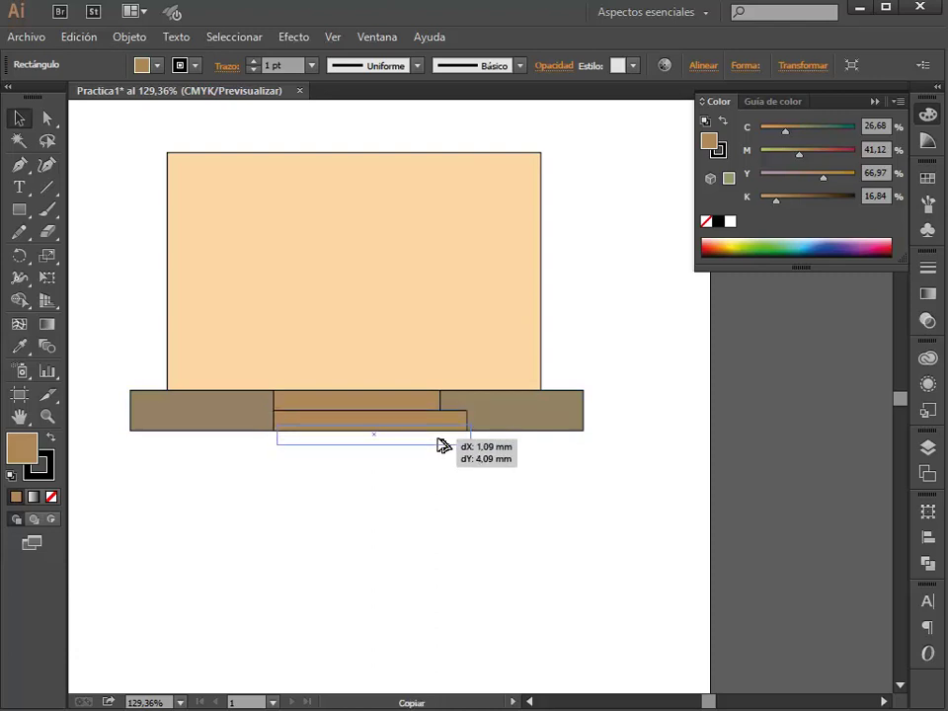
left_click_drag(440, 444, 438, 450)
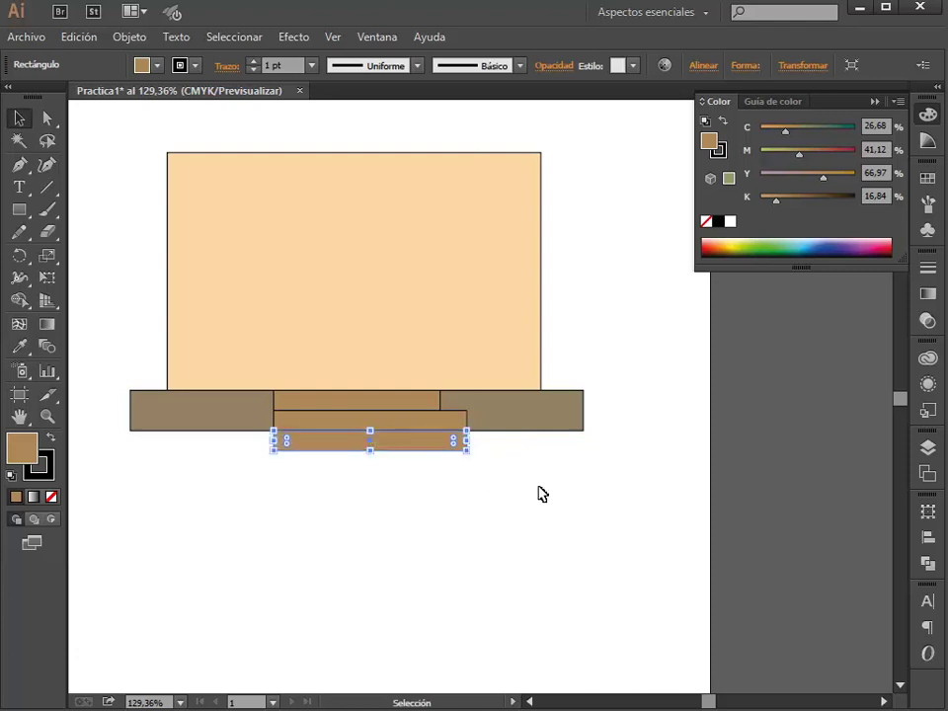
left_click(542, 493)
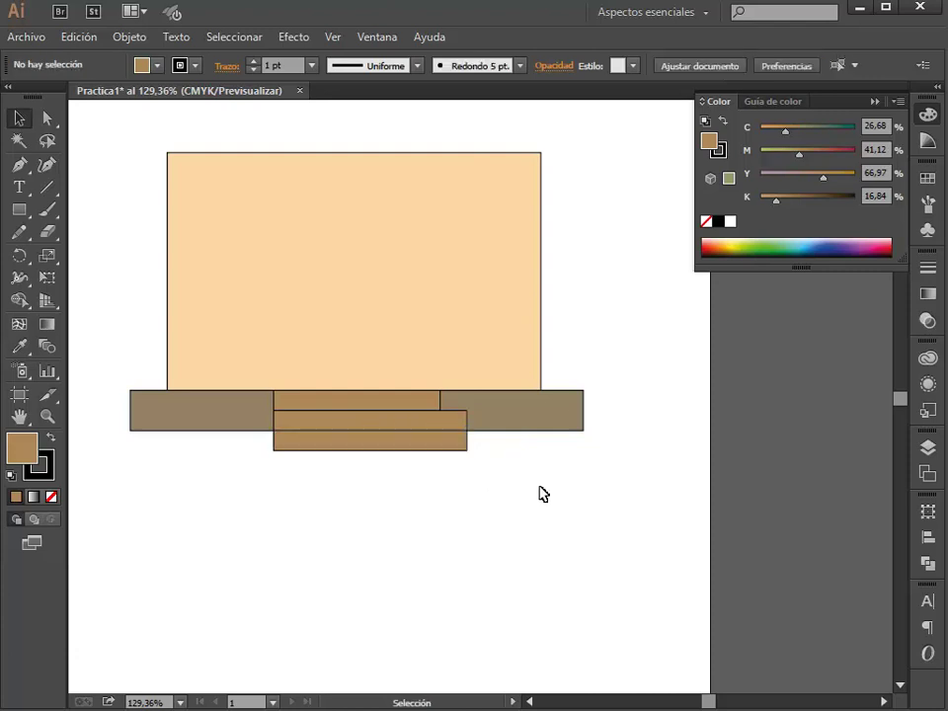
left_click_drag(514, 487, 525, 540)
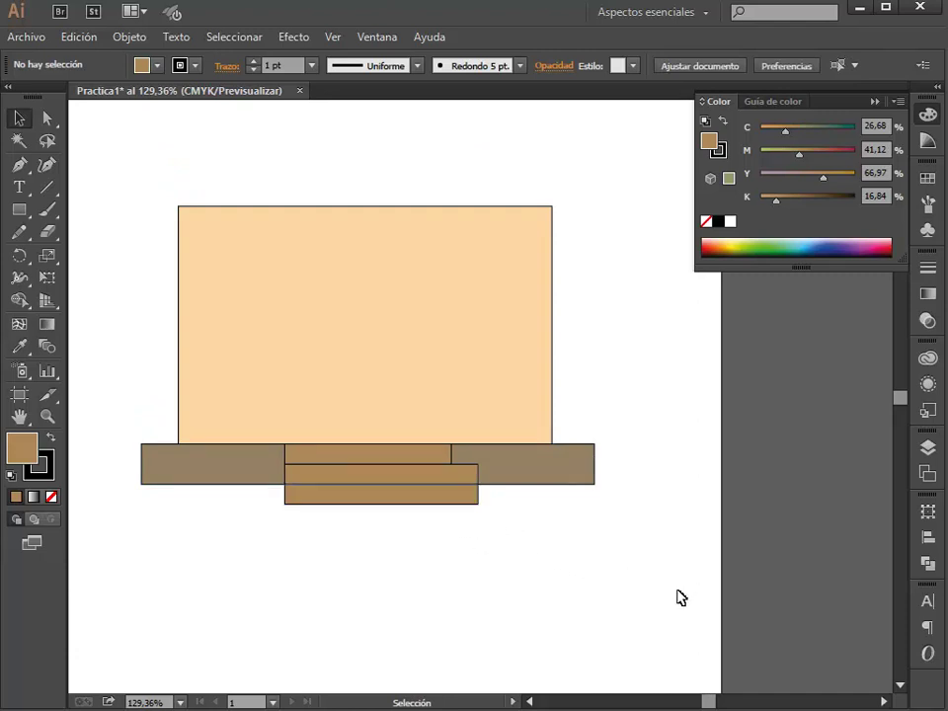
mouse_move(680, 591)
left_mouse_down()
mouse_move(329, 287)
mouse_move(116, 184)
left_mouse_up()
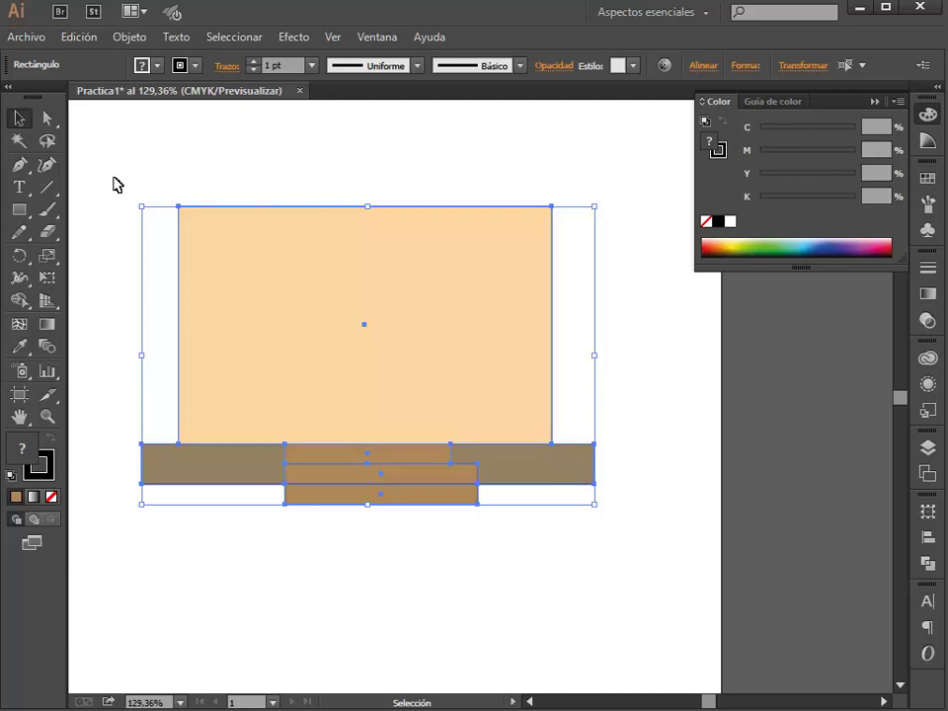
- Horizontally centre the peach wall, brown base bar and tan steps, then deselect
left_click(706, 67)
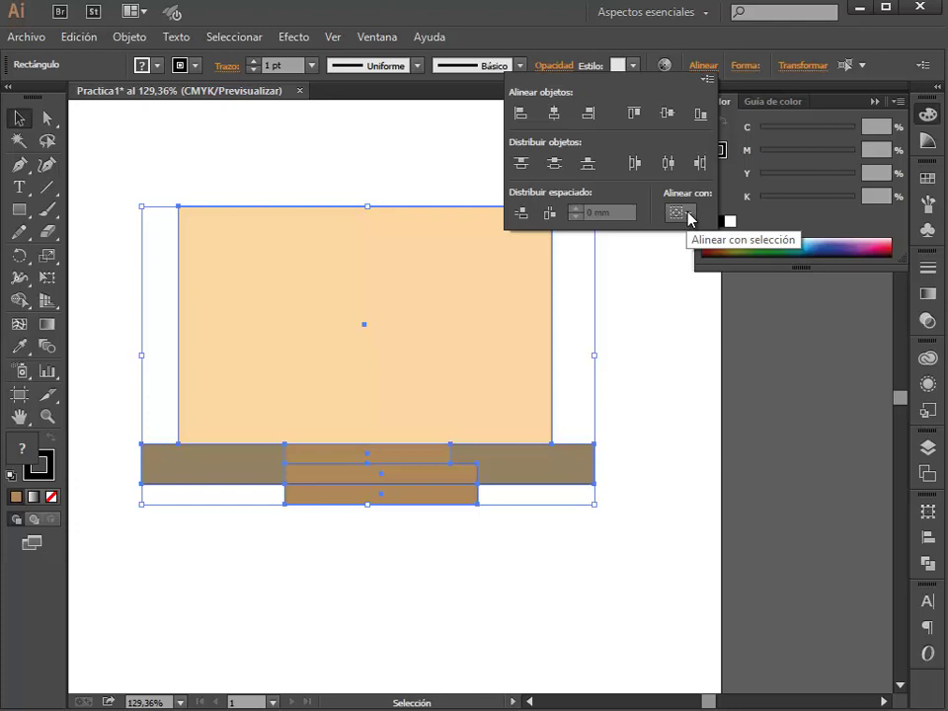
left_click(555, 115)
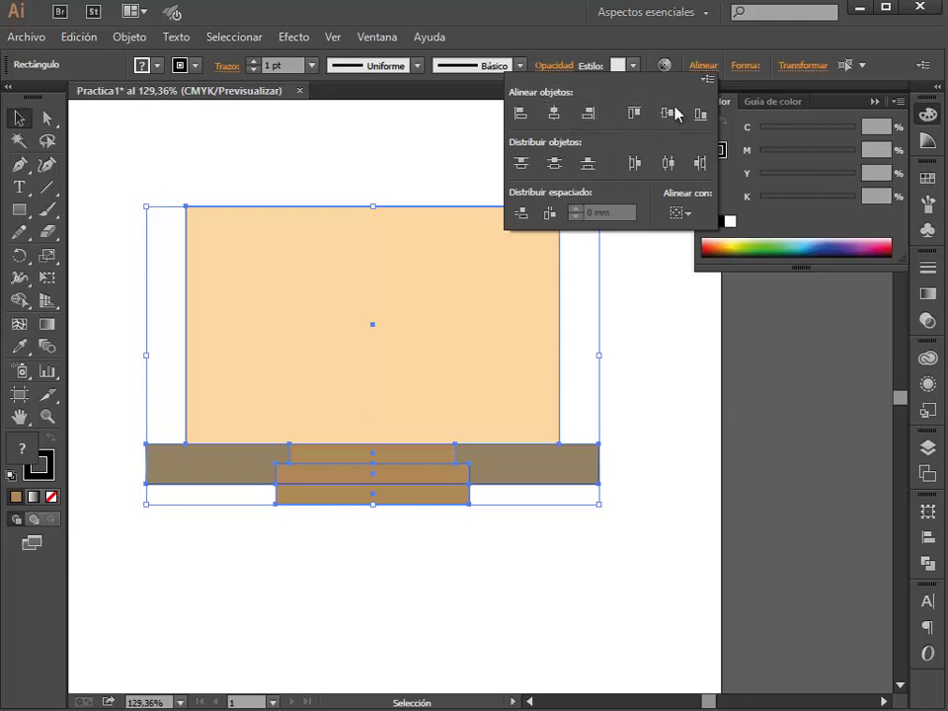
key("Escape")
left_click(656, 370)
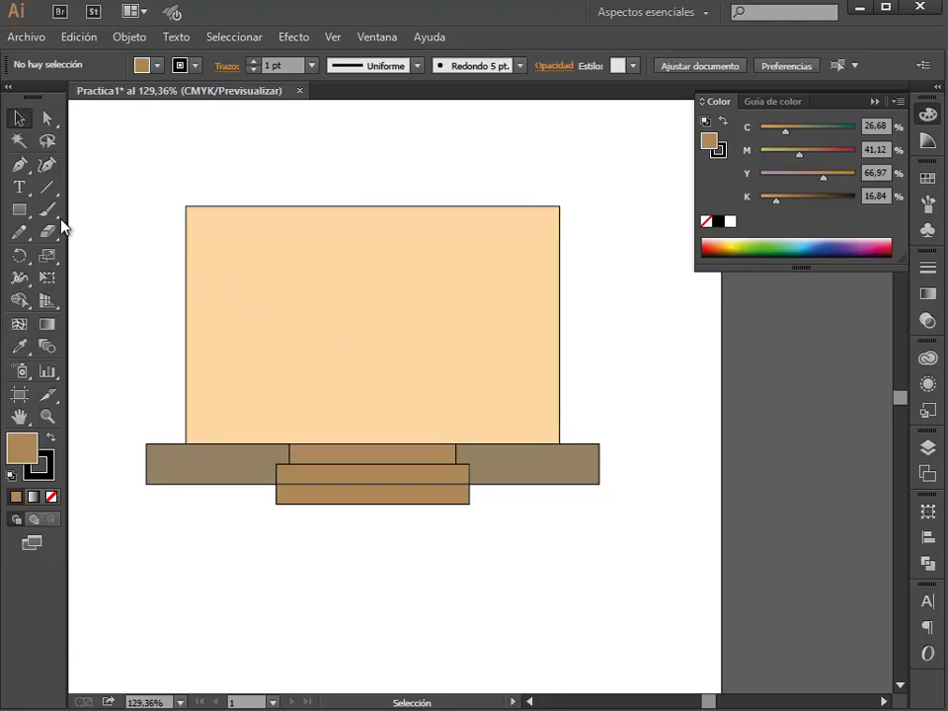
- Create a 3-sided polygon with a 70 mm radius on the canvas
left_click(27, 213)
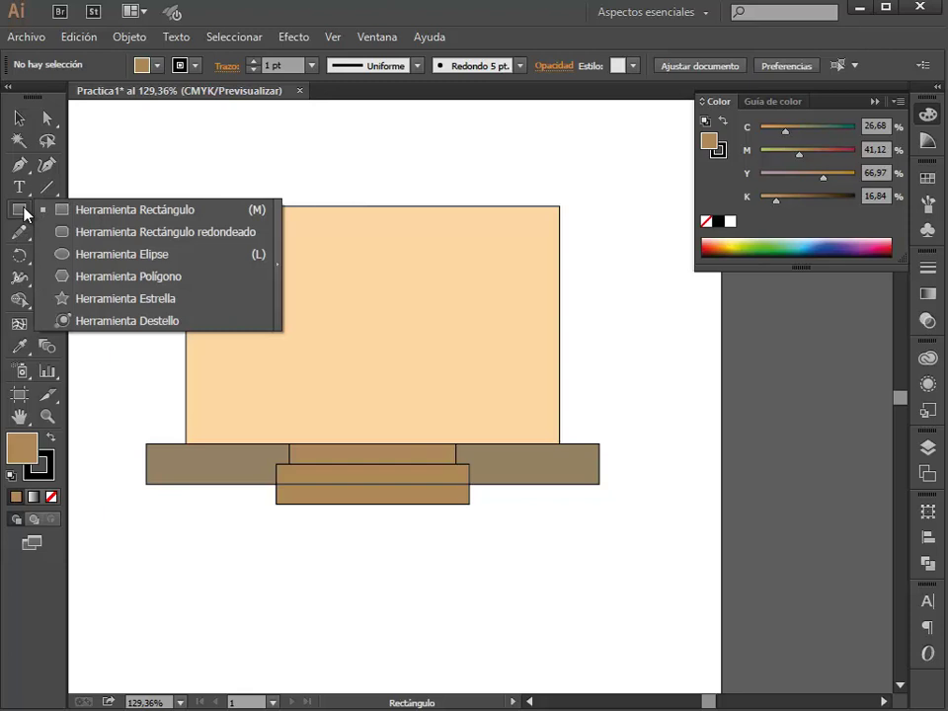
left_click(168, 284)
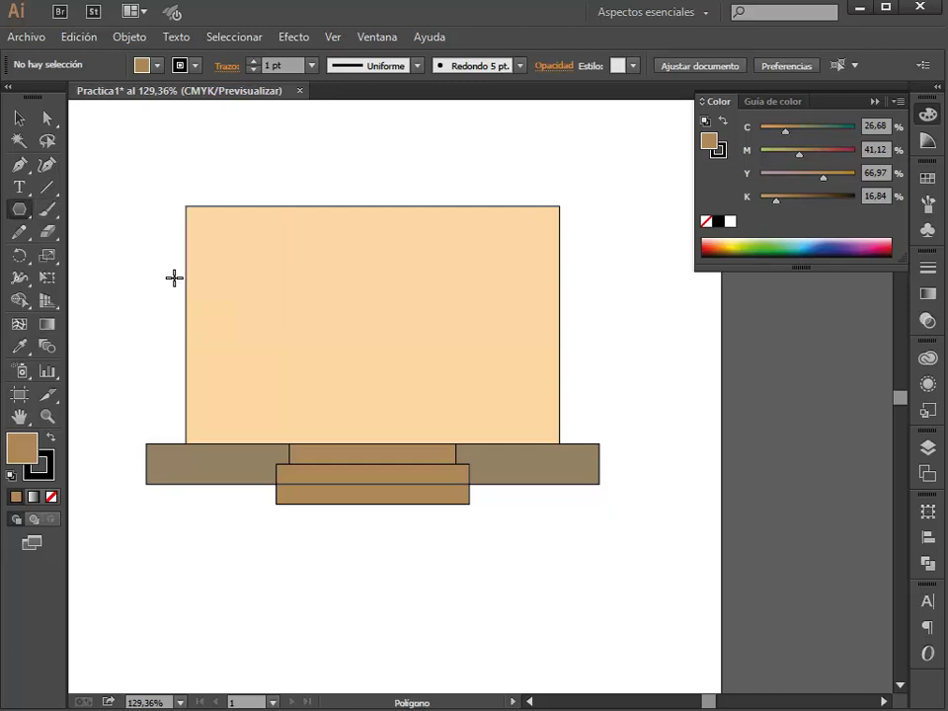
left_click(113, 291)
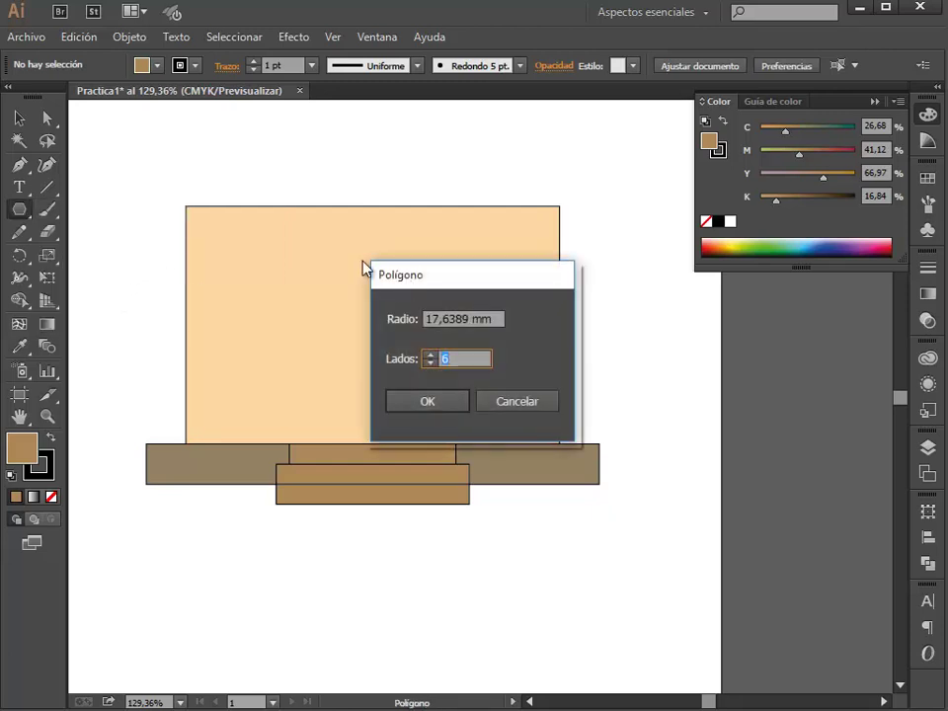
left_click_drag(410, 282, 190, 210)
type("3")
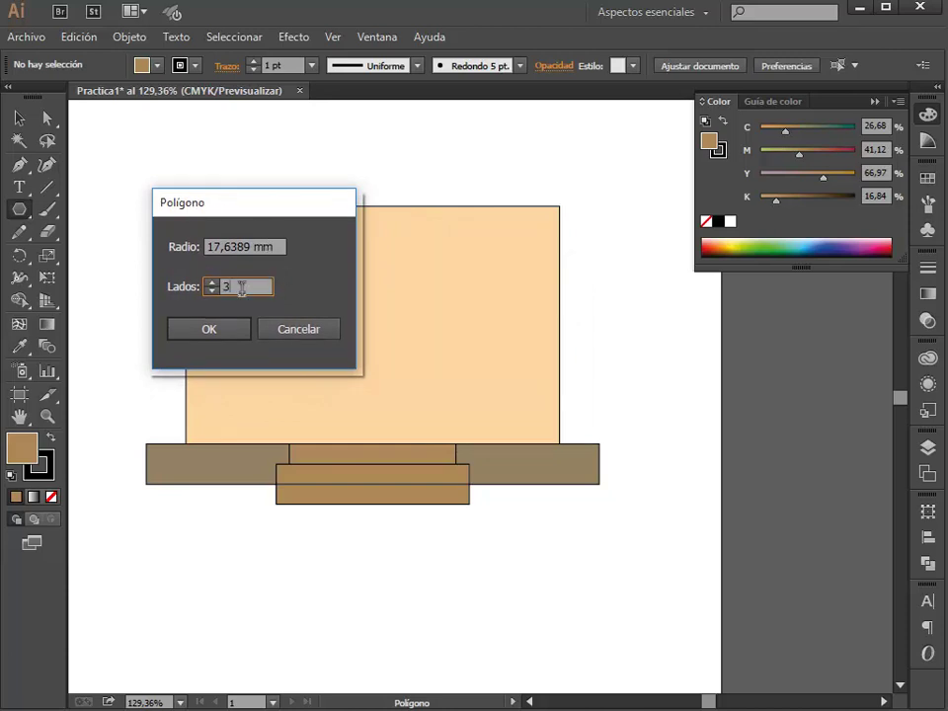
left_click_drag(280, 249, 174, 237)
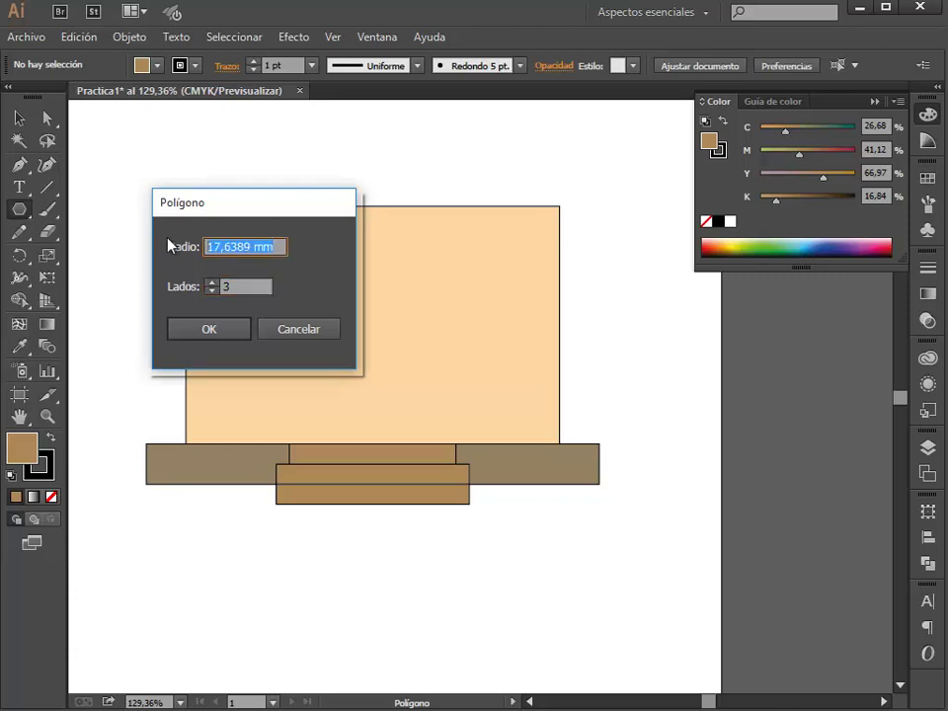
type("70")
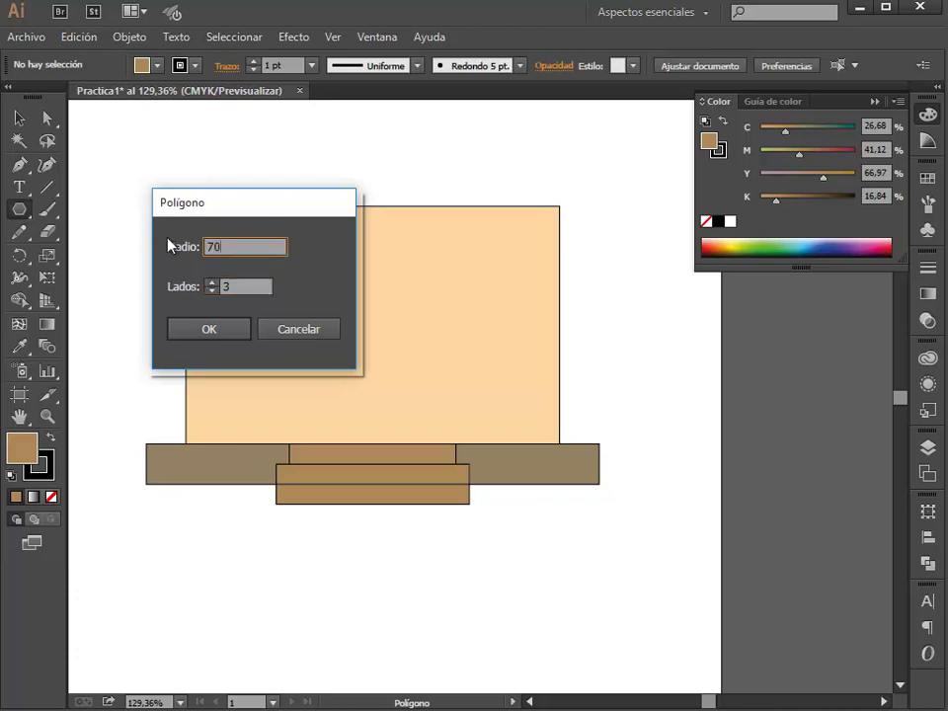
left_click(206, 329)
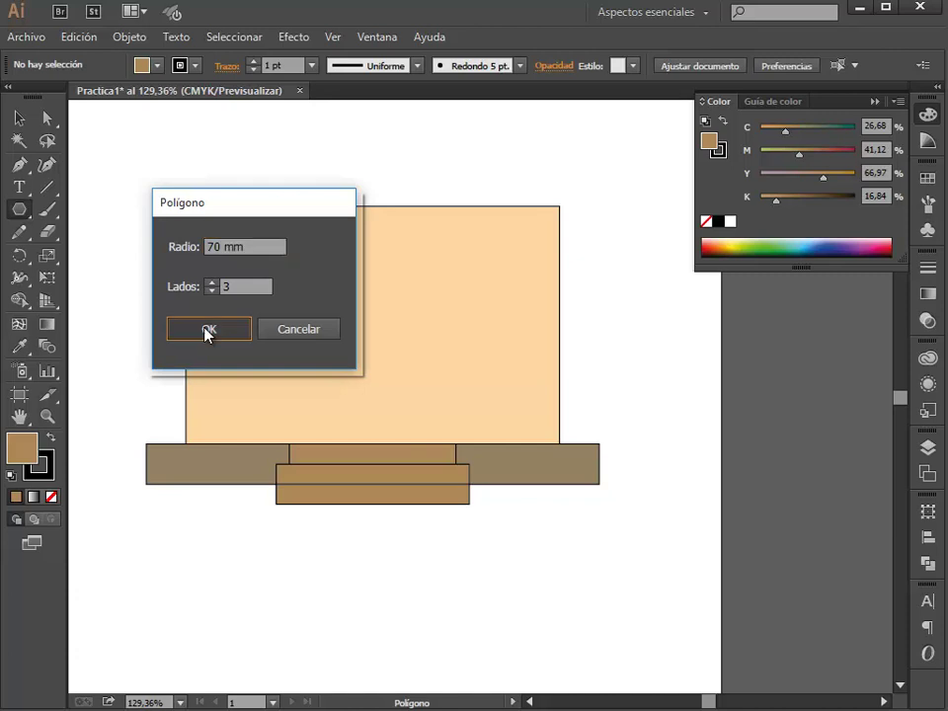
left_click(19, 118)
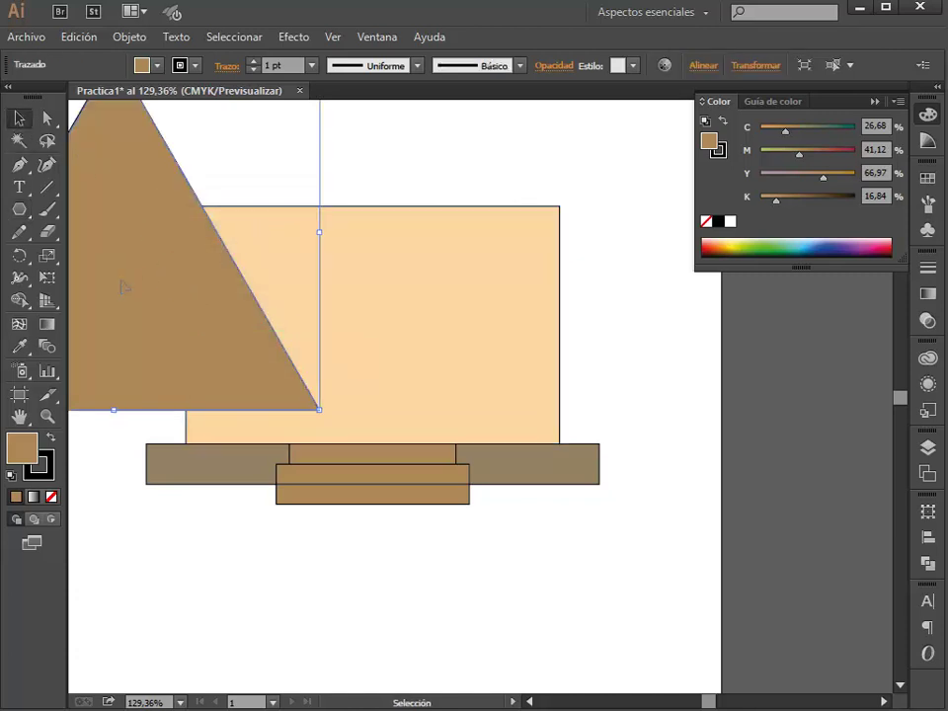
- Flatten the triangle into a low roof resting on top of the peach wall
mouse_move(128, 288)
left_mouse_down()
mouse_move(381, 111)
mouse_move(376, 227)
left_mouse_up()
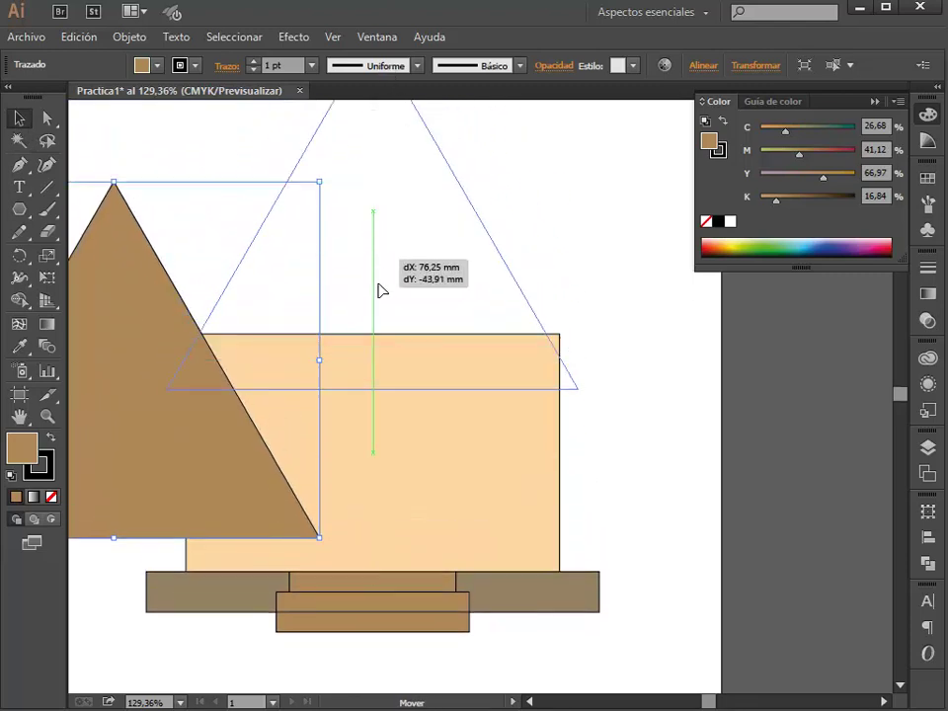
left_click_drag(376, 227, 381, 335)
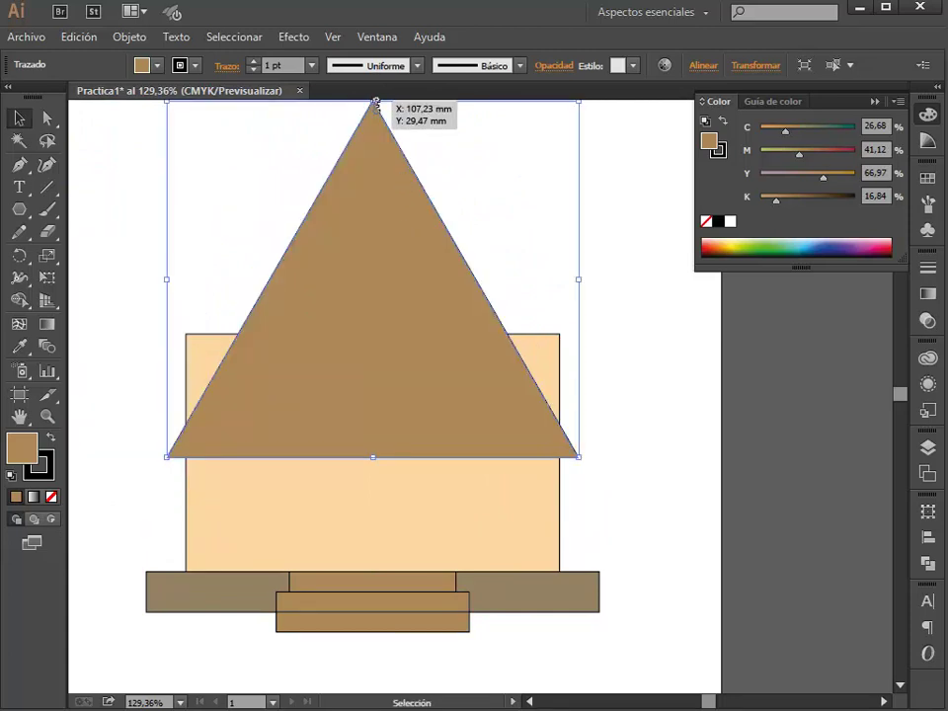
left_click_drag(372, 102, 366, 289)
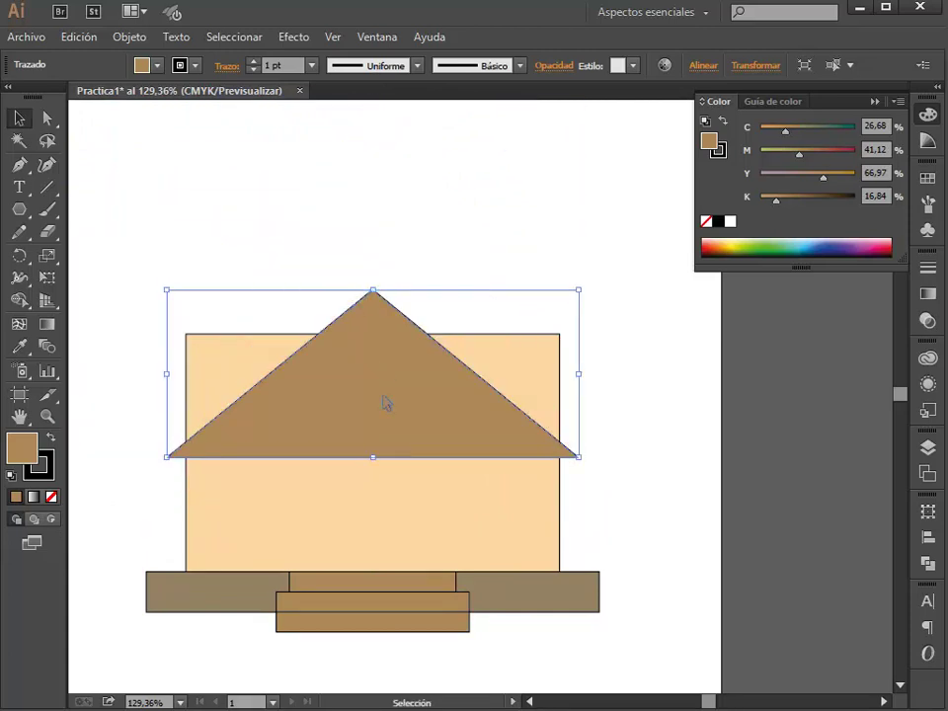
left_click_drag(385, 402, 386, 285)
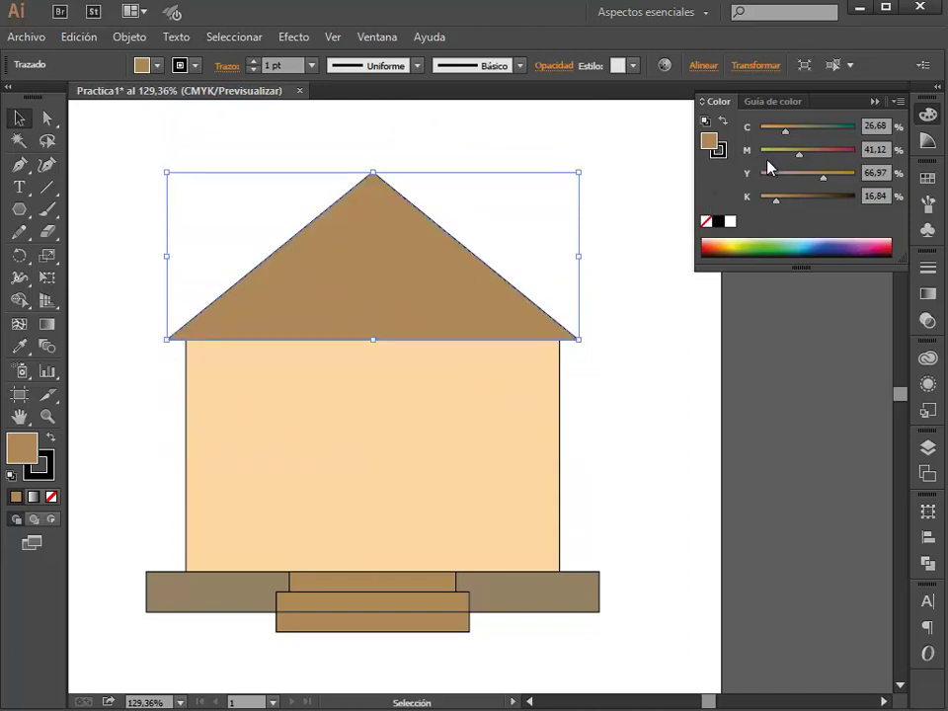
- Fill the roof bright red (C0 M99.22 Y77.65 K0) and select every house part
left_click_drag(808, 154, 893, 150)
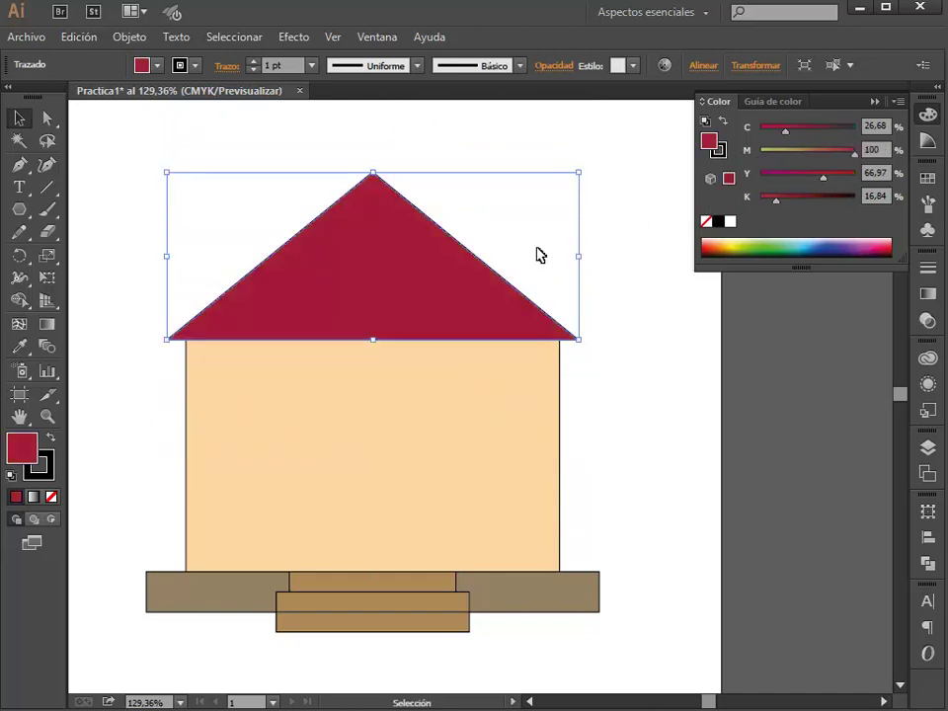
left_click(887, 243)
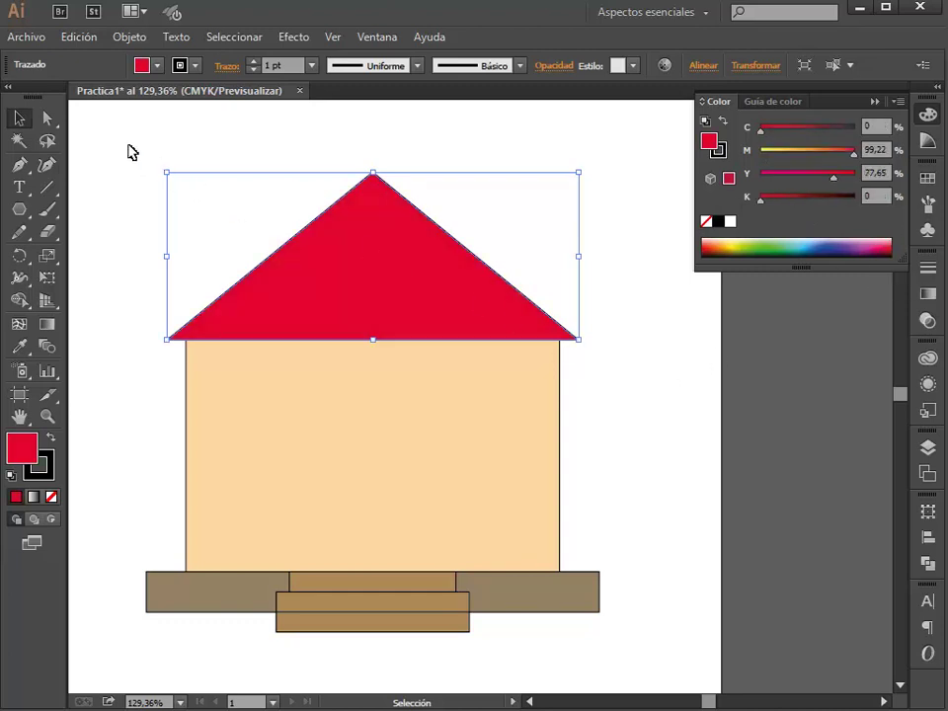
left_click_drag(128, 145, 659, 658)
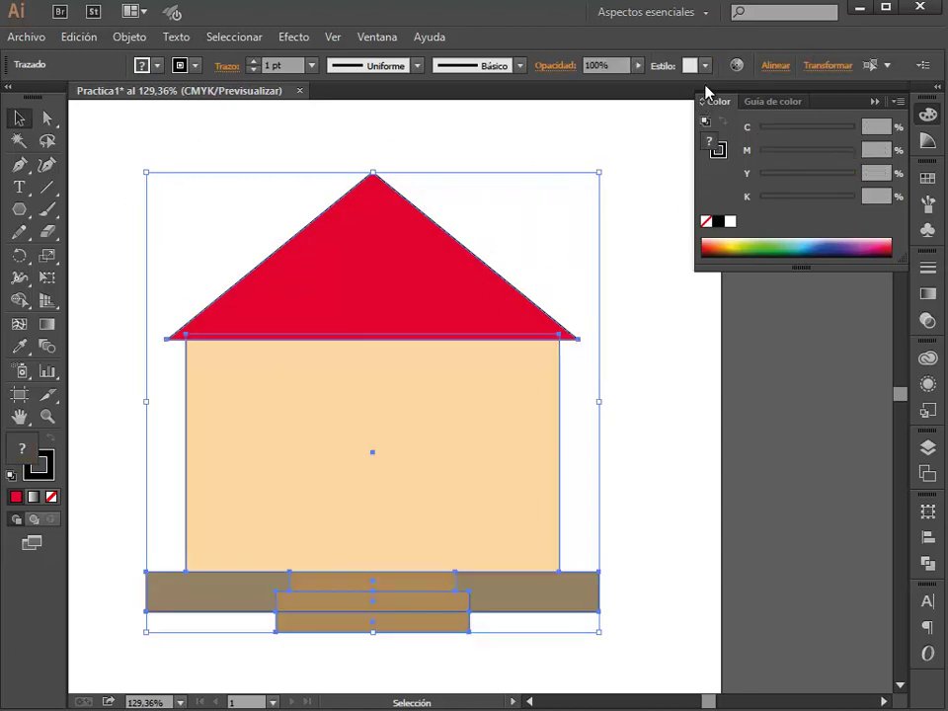
- Centre the roof, wall, base bar and steps horizontally, then clear the selection
left_click(776, 66)
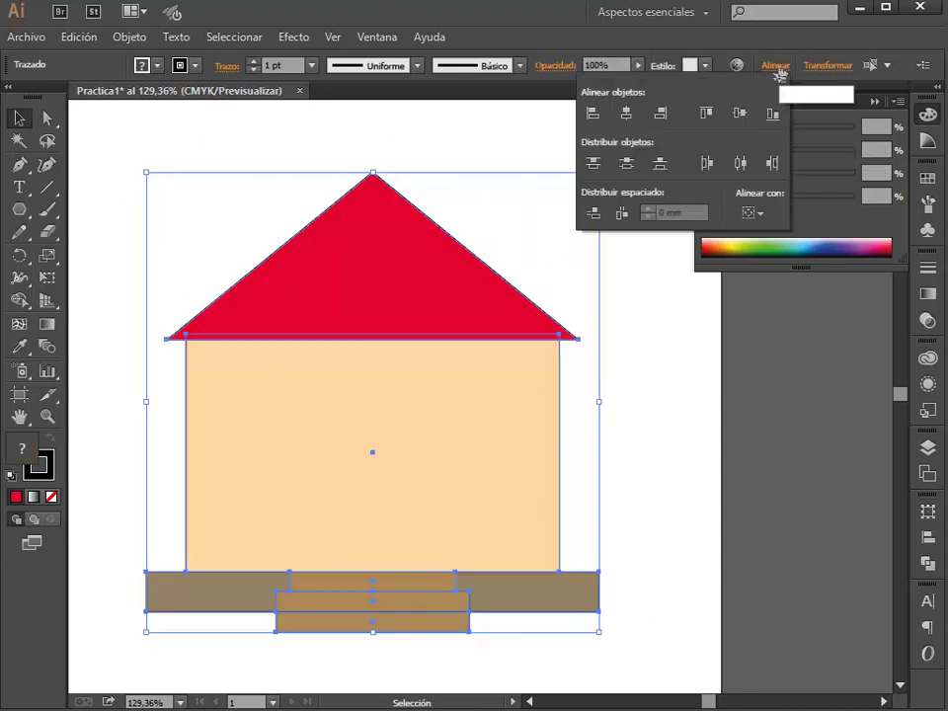
left_click(626, 115)
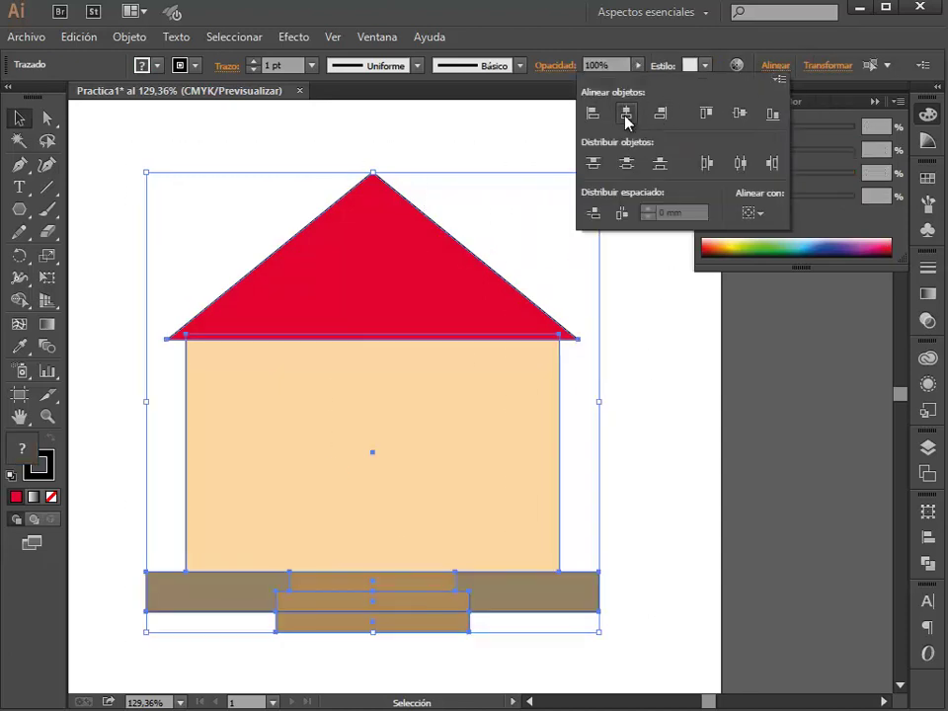
left_click(641, 401)
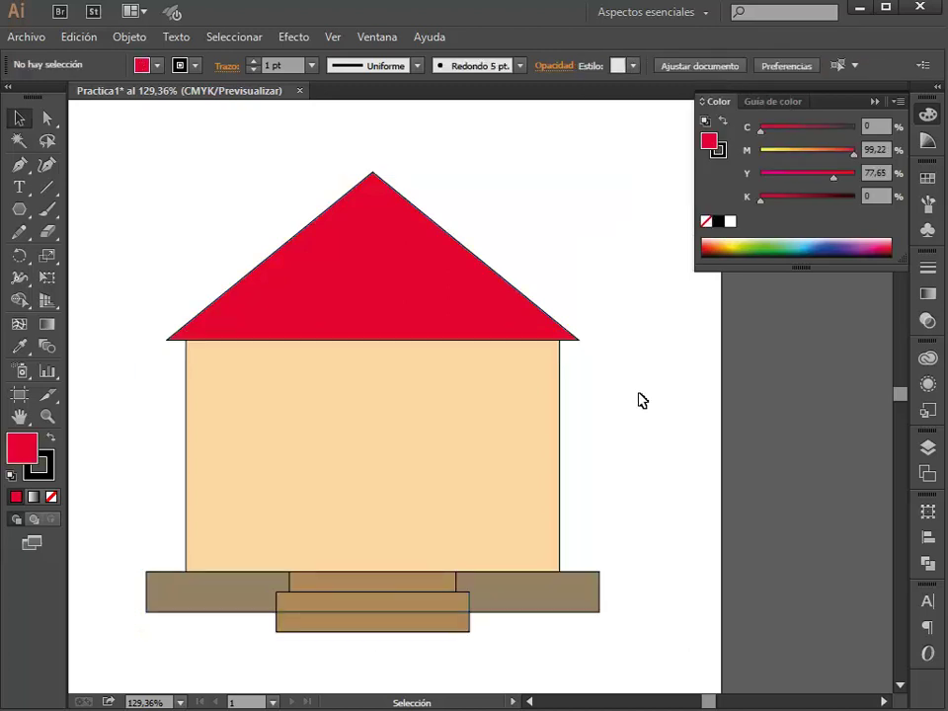
- Draw a roughly 40 × 59.6 mm door rectangle on the wall down to the steps
left_click_drag(19, 209, 52, 212)
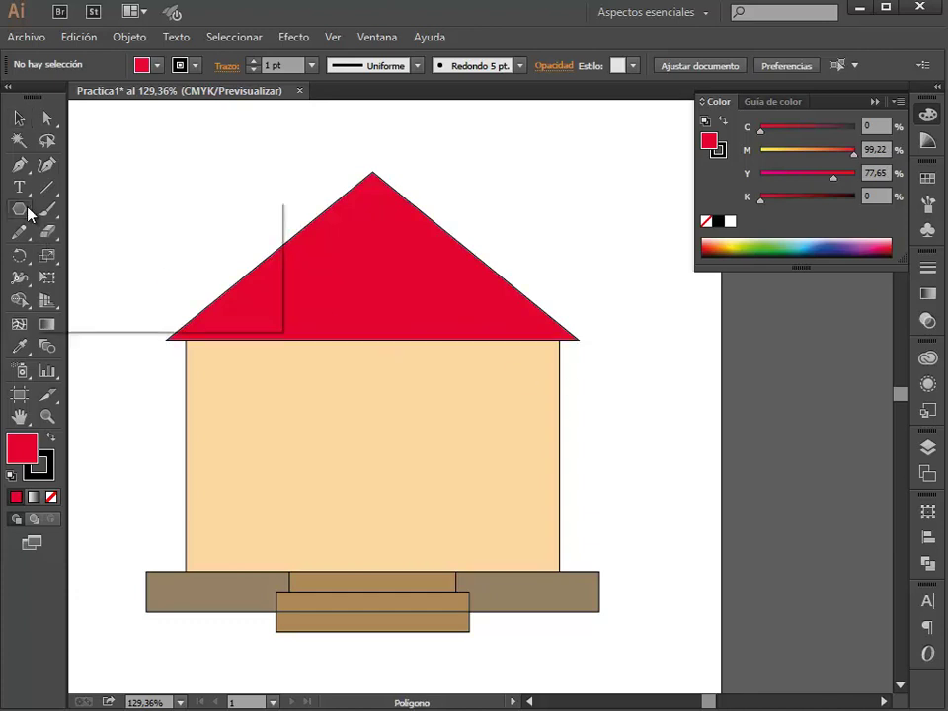
left_click(60, 209)
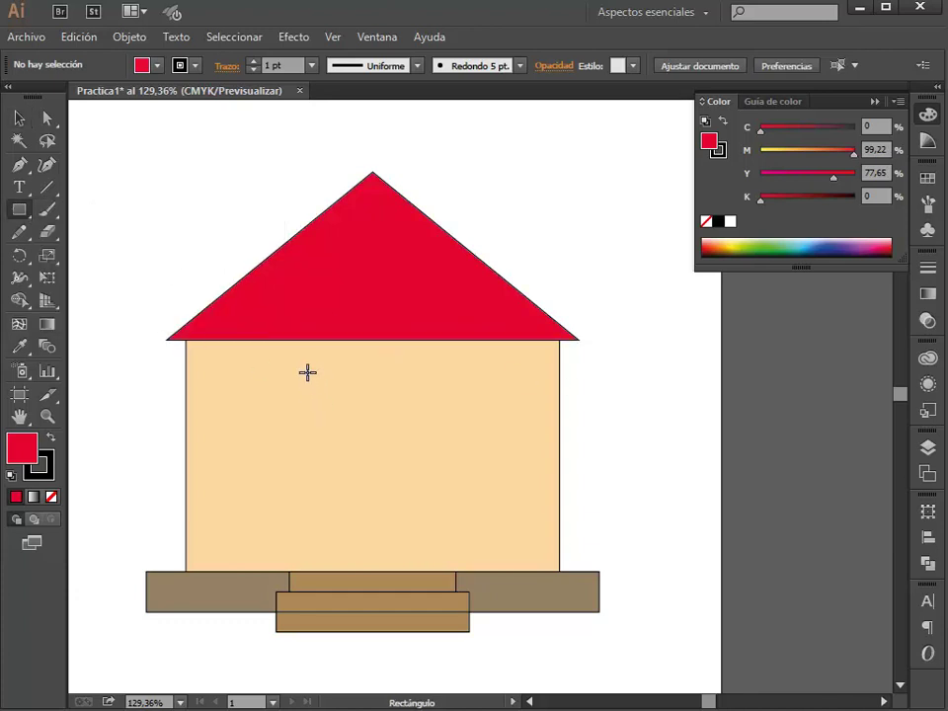
left_click_drag(307, 369, 437, 569)
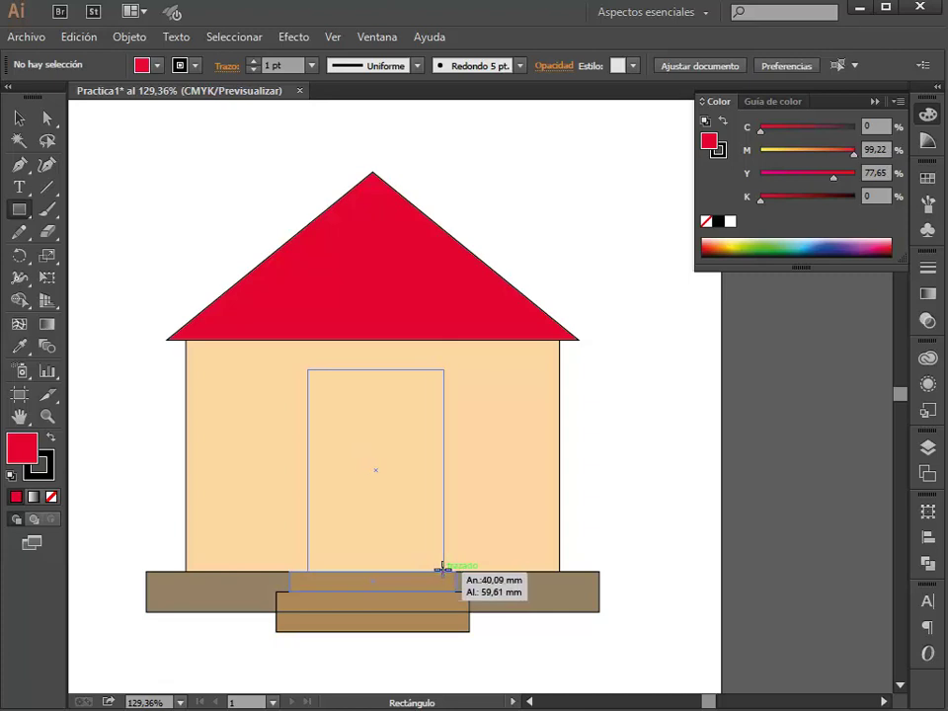
left_click_drag(437, 570, 442, 571)
- Fill the door rectangle with near-white F9F9F9
double_click(708, 141)
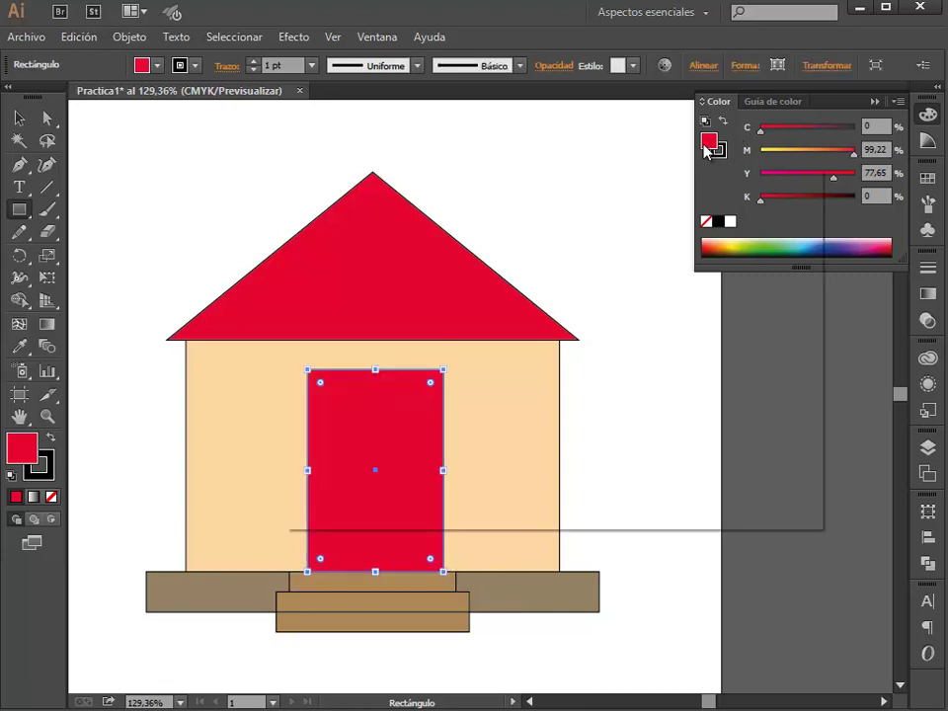
left_click_drag(466, 285, 306, 237)
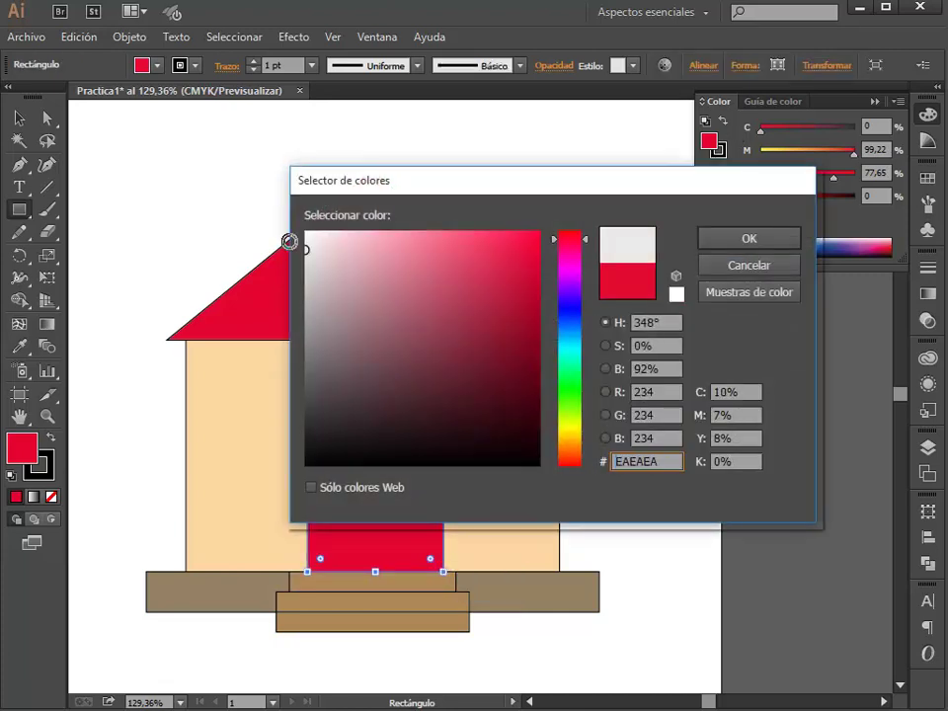
left_click(727, 239)
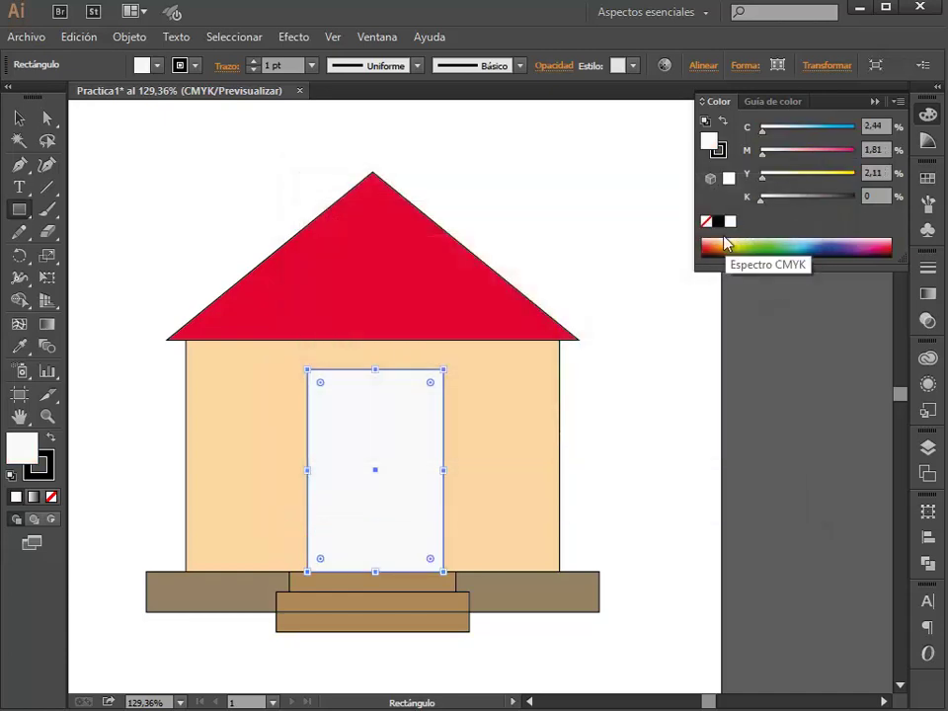
left_click(18, 118)
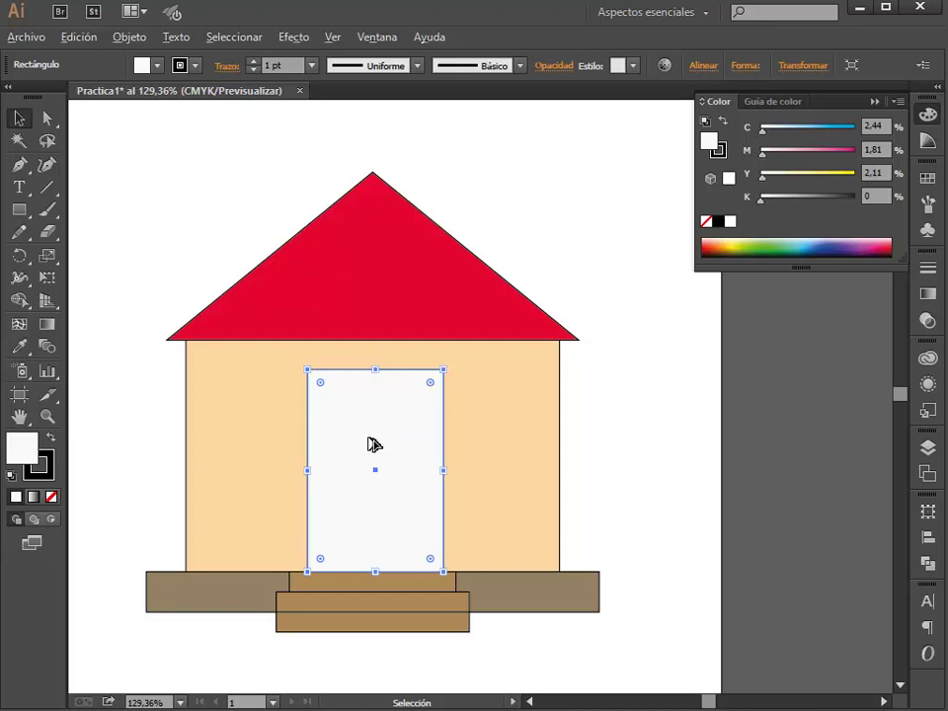
- Duplicate the door and give the copy the base bar's brown using the Eyedropper
left_click_drag(364, 448, 409, 450)
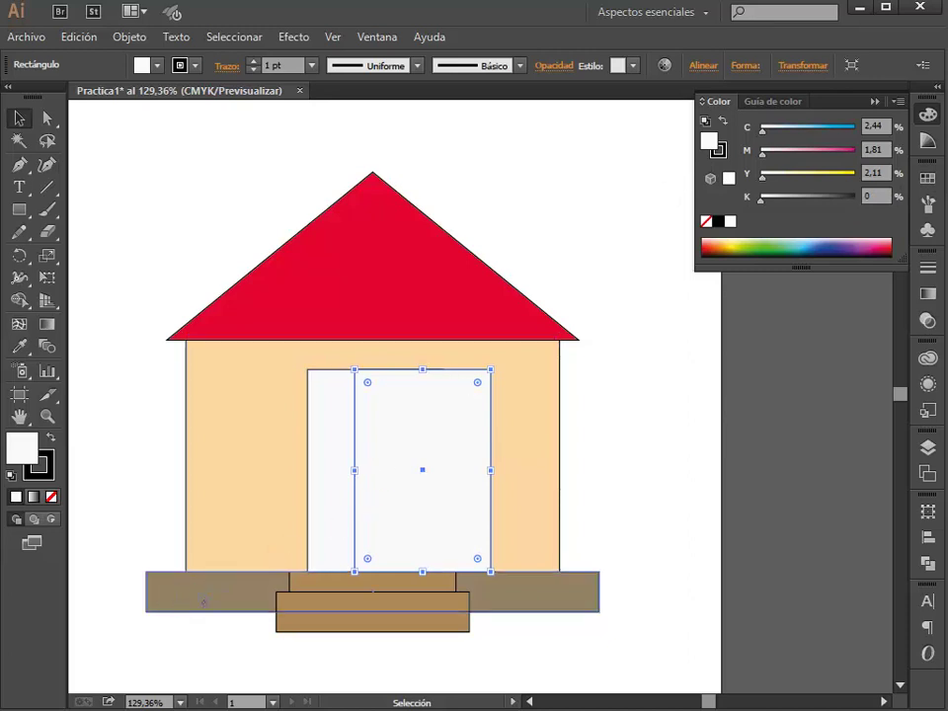
left_click(20, 347)
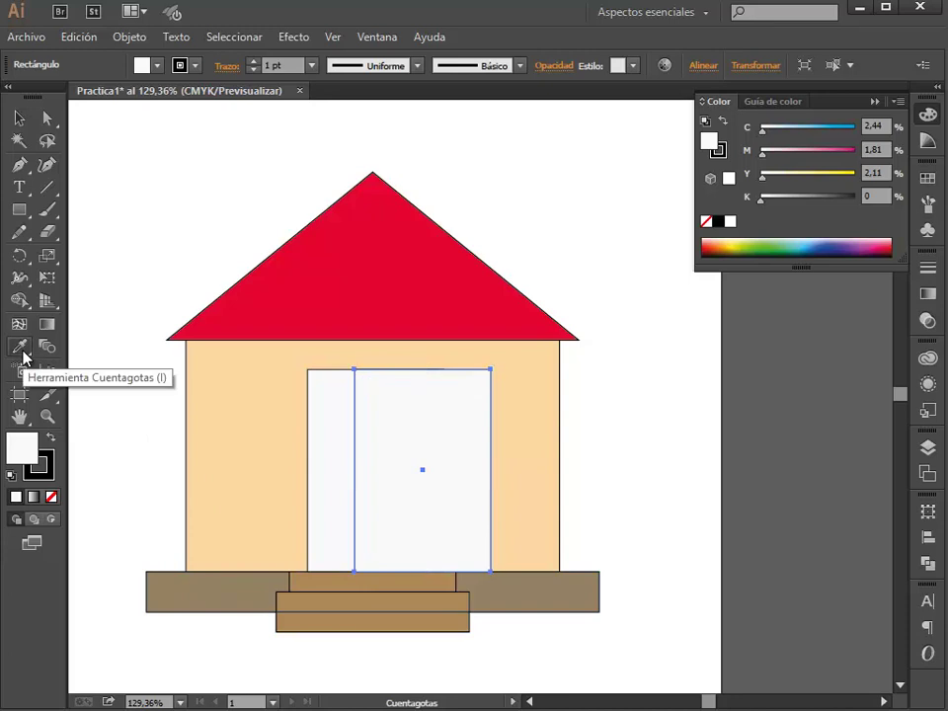
left_click(185, 586)
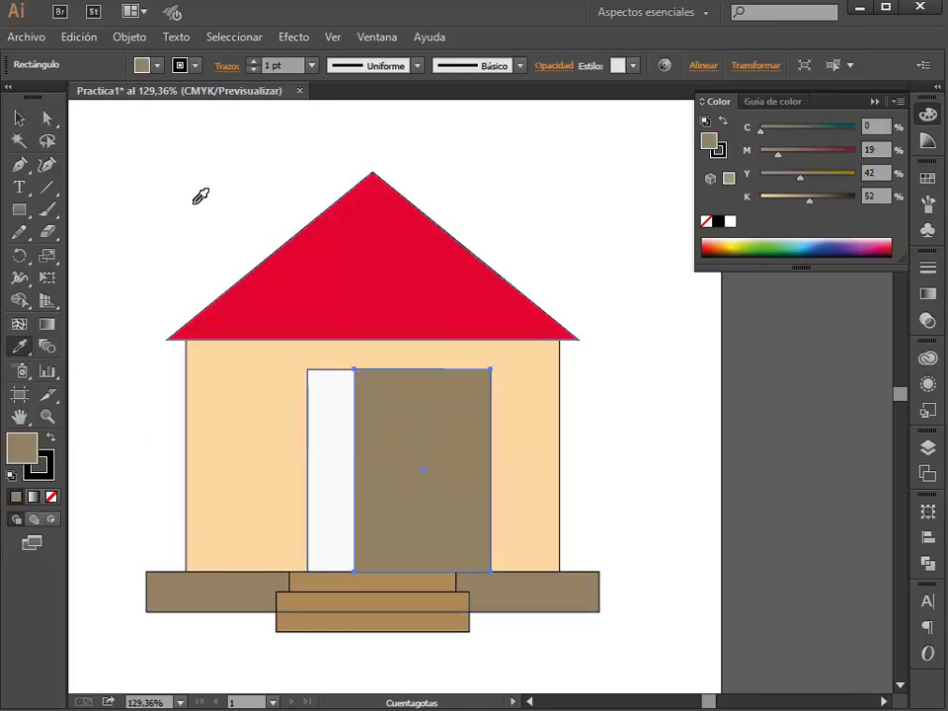
left_click(20, 118)
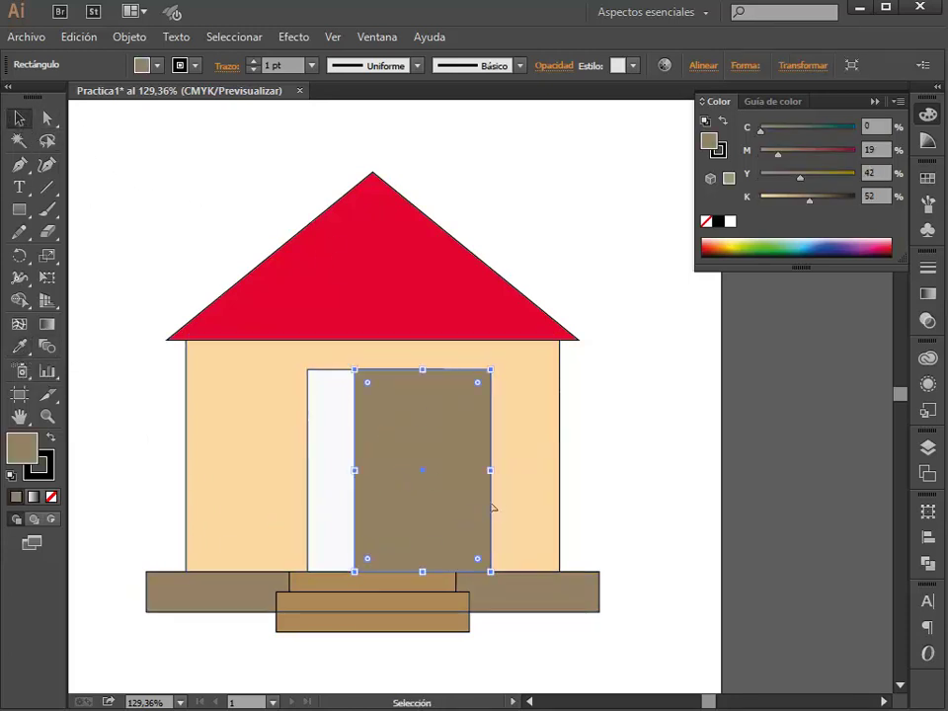
- Shrink the brown copy and place it inside the near-white door frame
left_click_drag(494, 470, 478, 470)
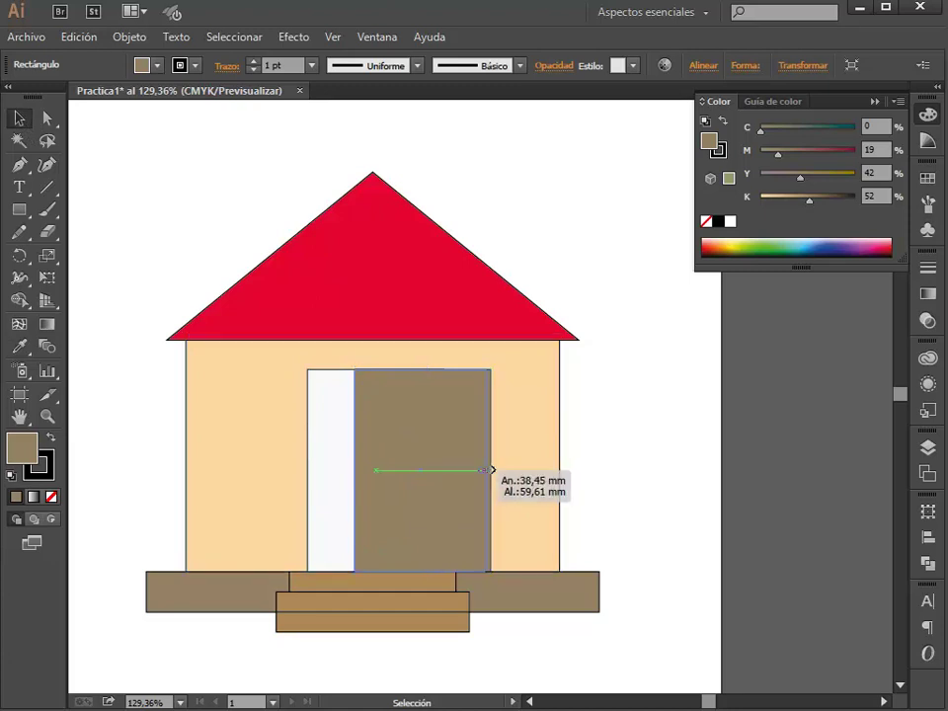
left_click_drag(418, 369, 418, 381)
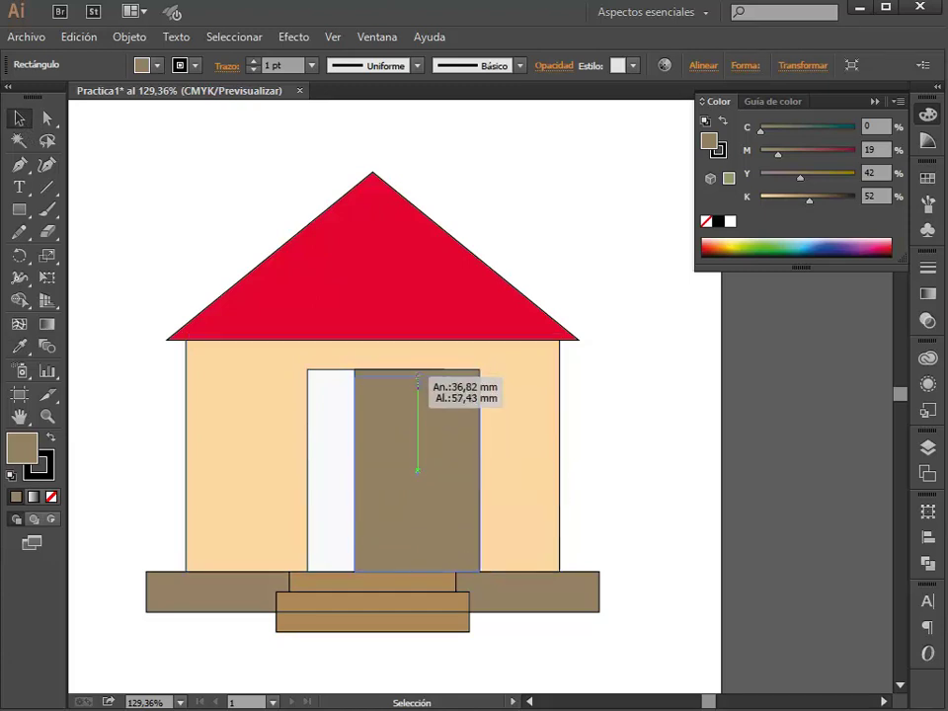
mouse_move(428, 440)
left_mouse_down()
mouse_move(385, 440)
mouse_move(375, 470)
left_mouse_up()
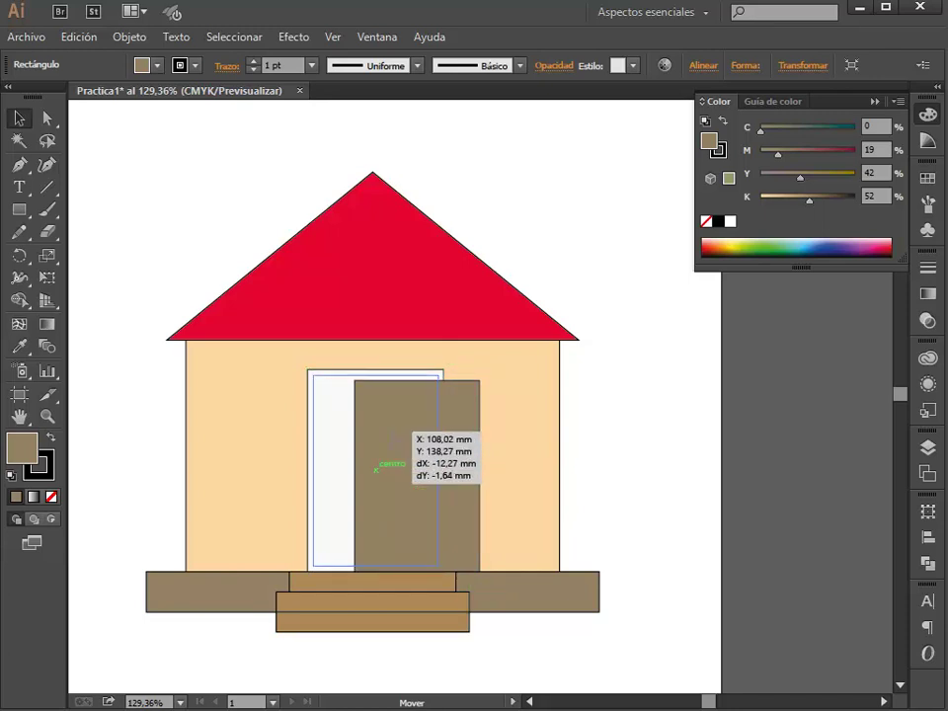
left_click_drag(375, 471, 375, 471)
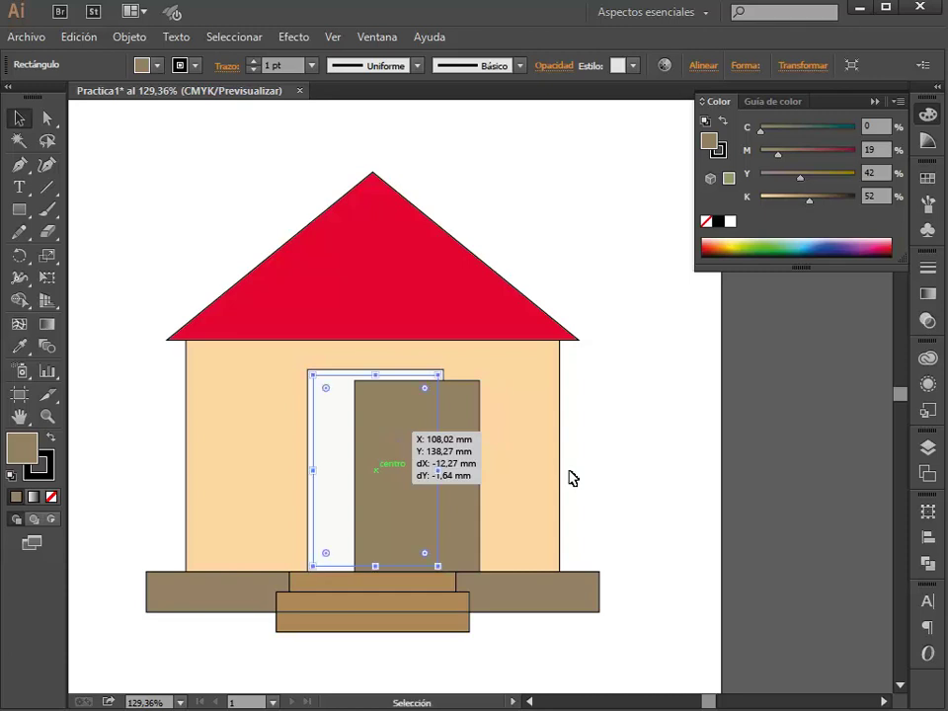
left_click(656, 466)
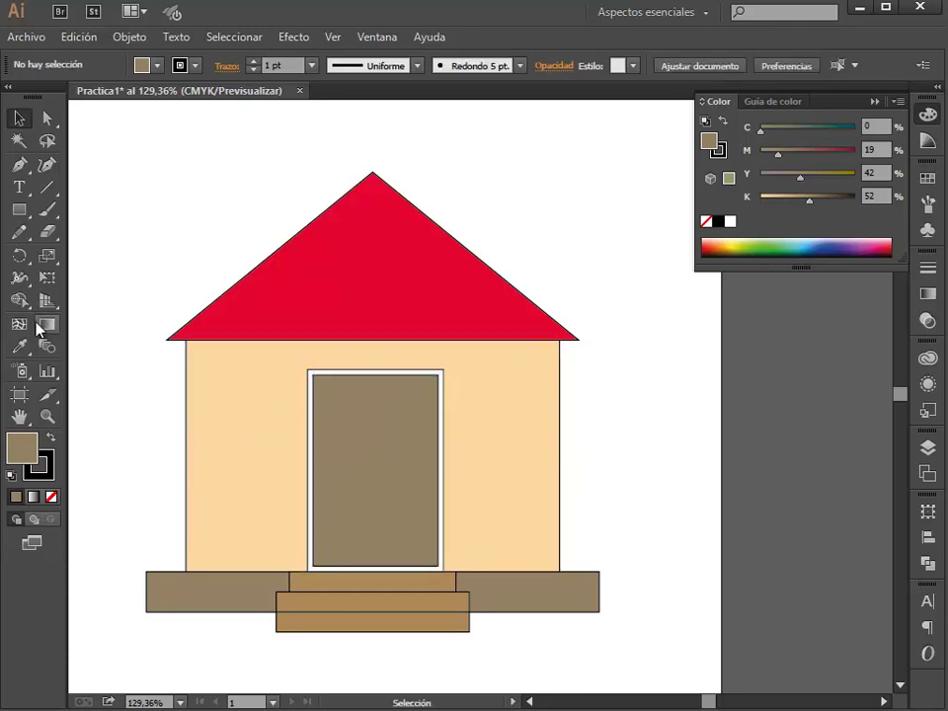
left_click(19, 210)
- Draw a light tan panel in the upper-left area of the brown door
left_click_drag(317, 380, 368, 470)
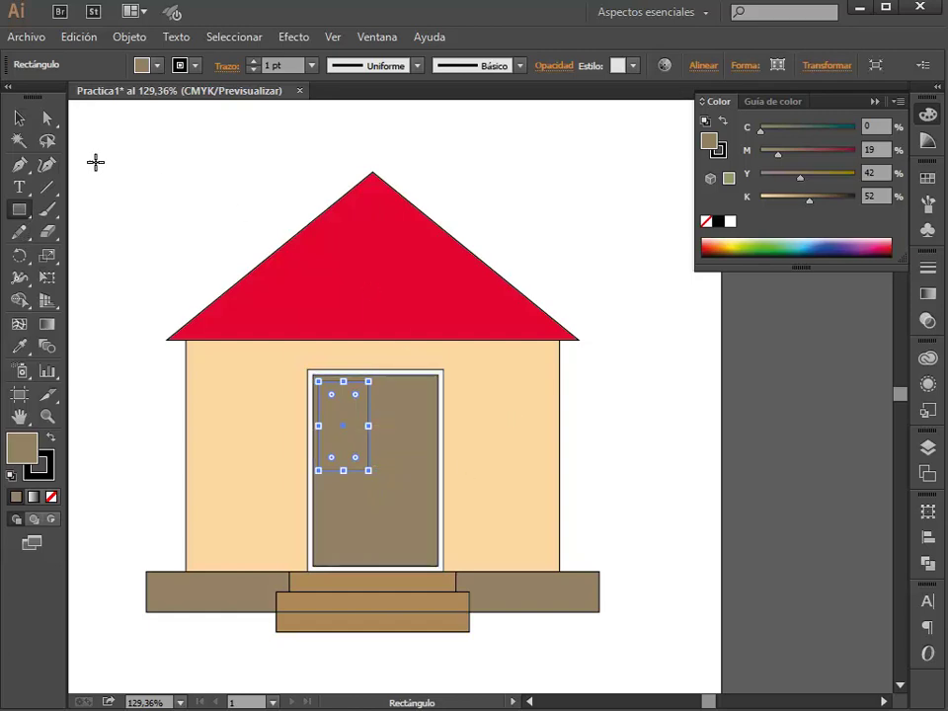
left_click(19, 118)
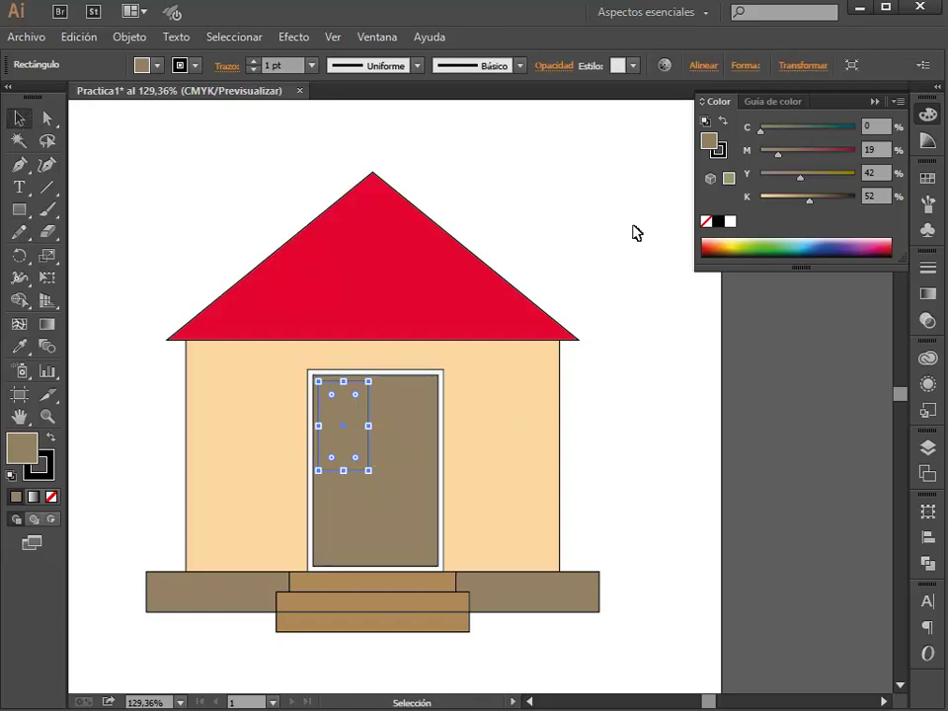
double_click(709, 141)
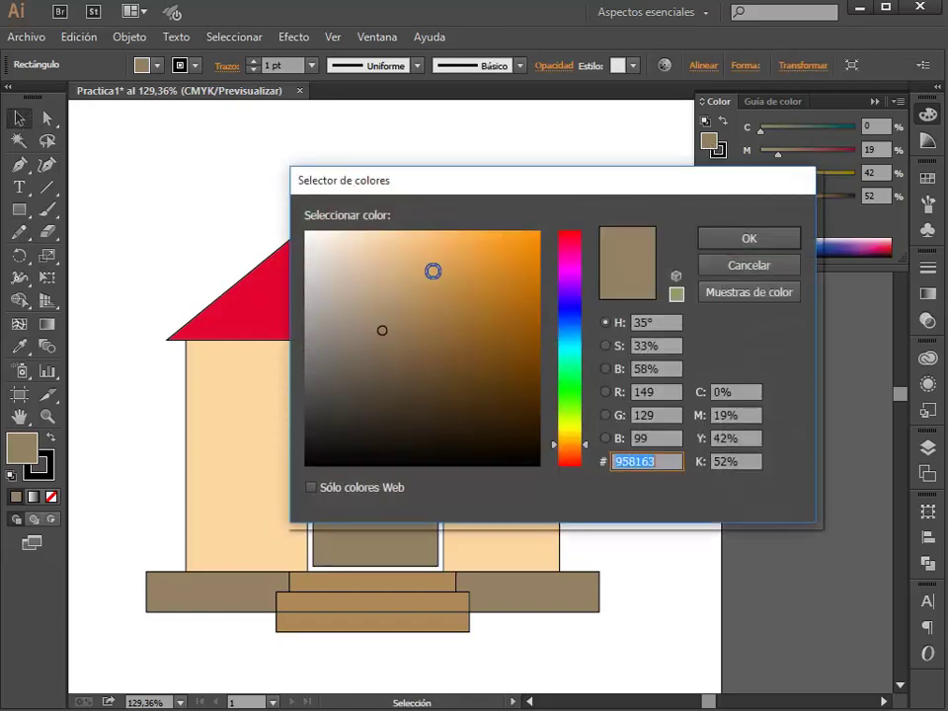
left_click_drag(383, 322, 385, 284)
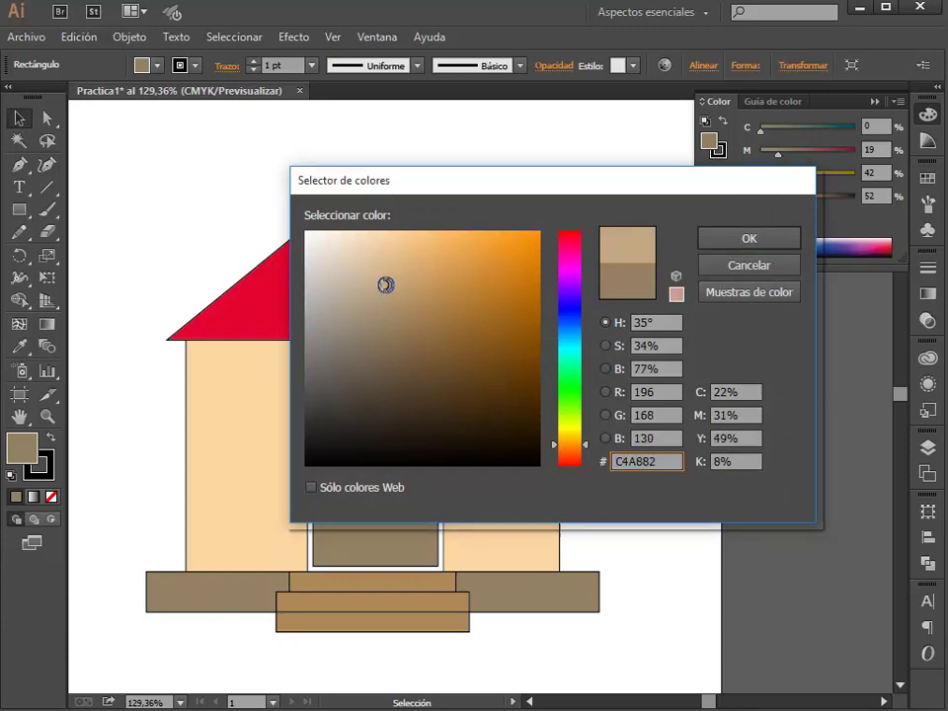
left_click(736, 239)
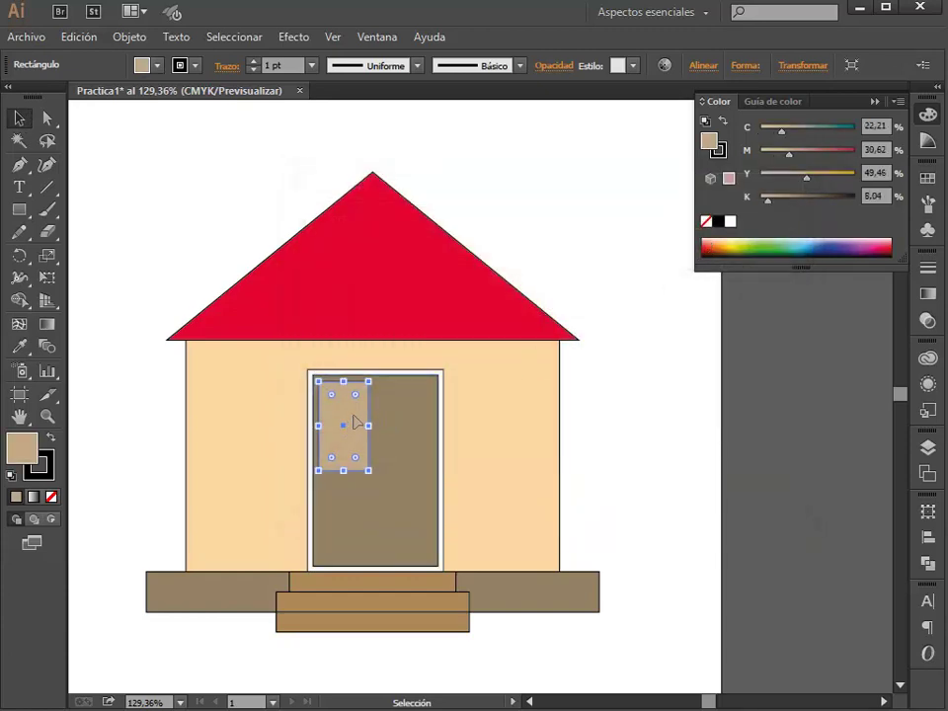
- Copy the panel to the right, then duplicate both into the lower half, making four panels
left_click_drag(359, 422, 415, 421)
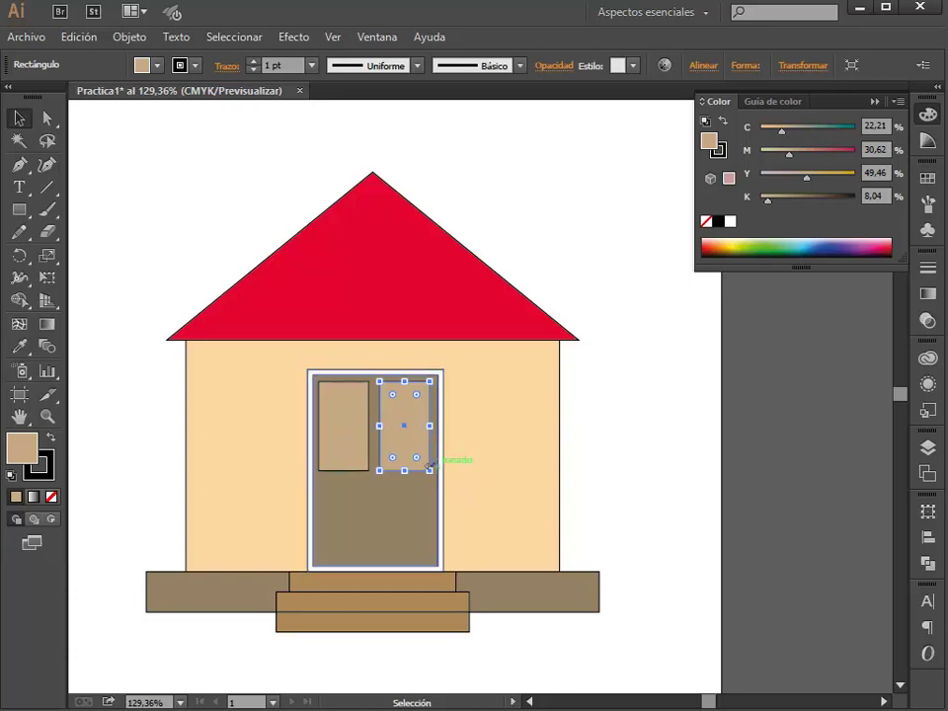
left_click(359, 413, "shift")
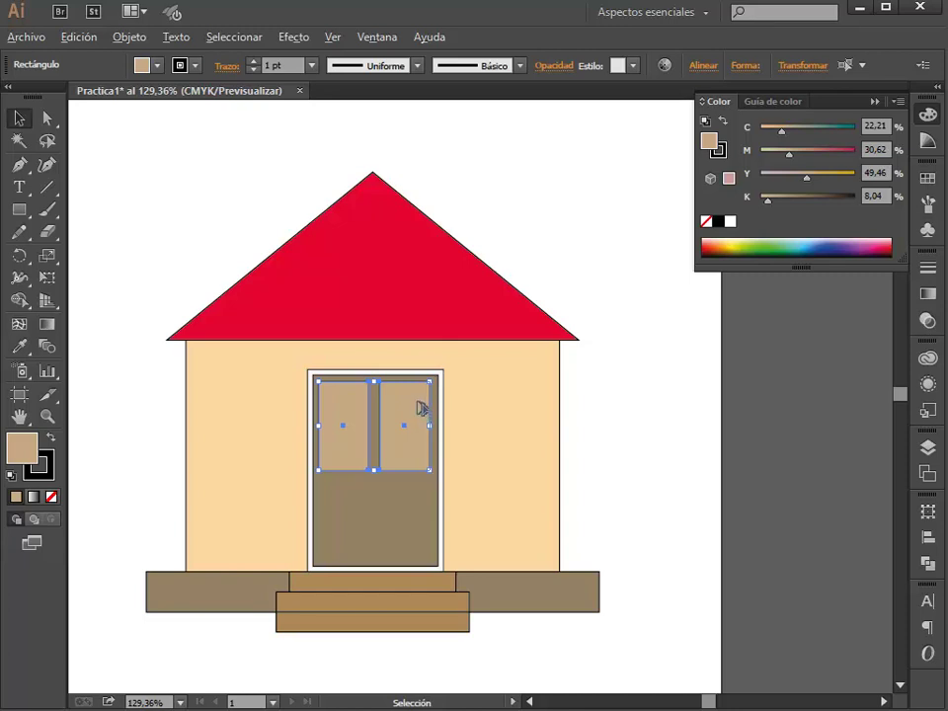
left_click_drag(417, 415, 415, 502)
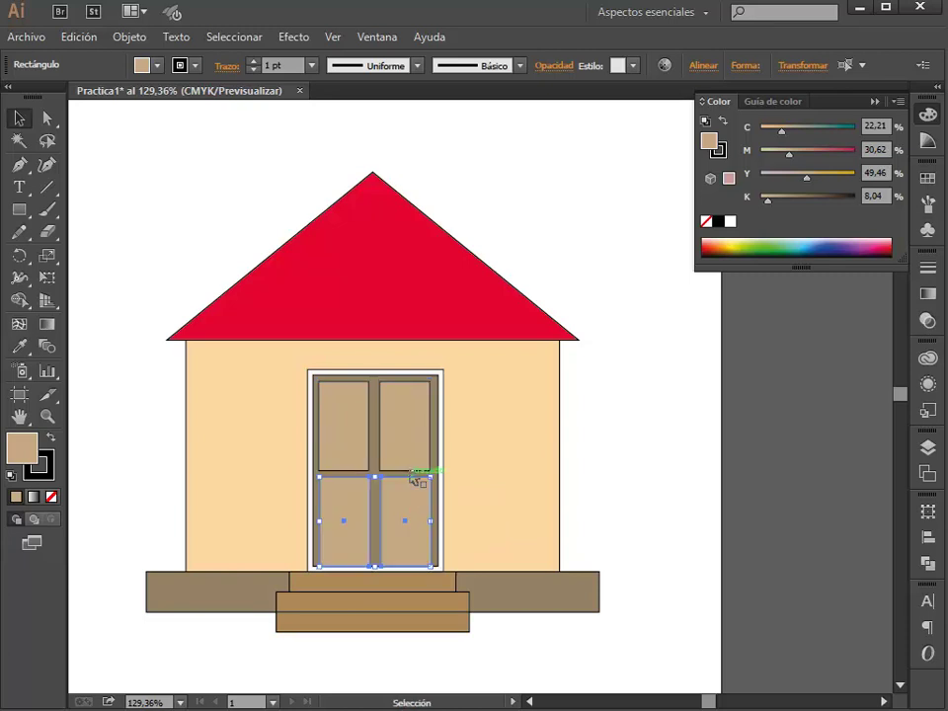
left_click(409, 449, "shift")
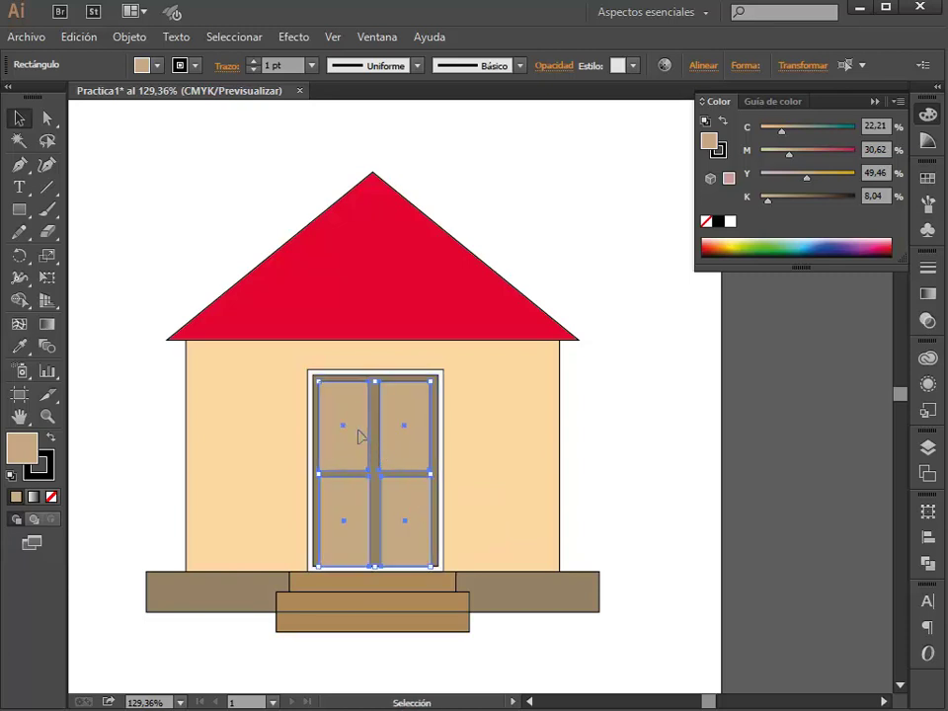
- Group the four tan door panels into a single object
left_click(129, 36)
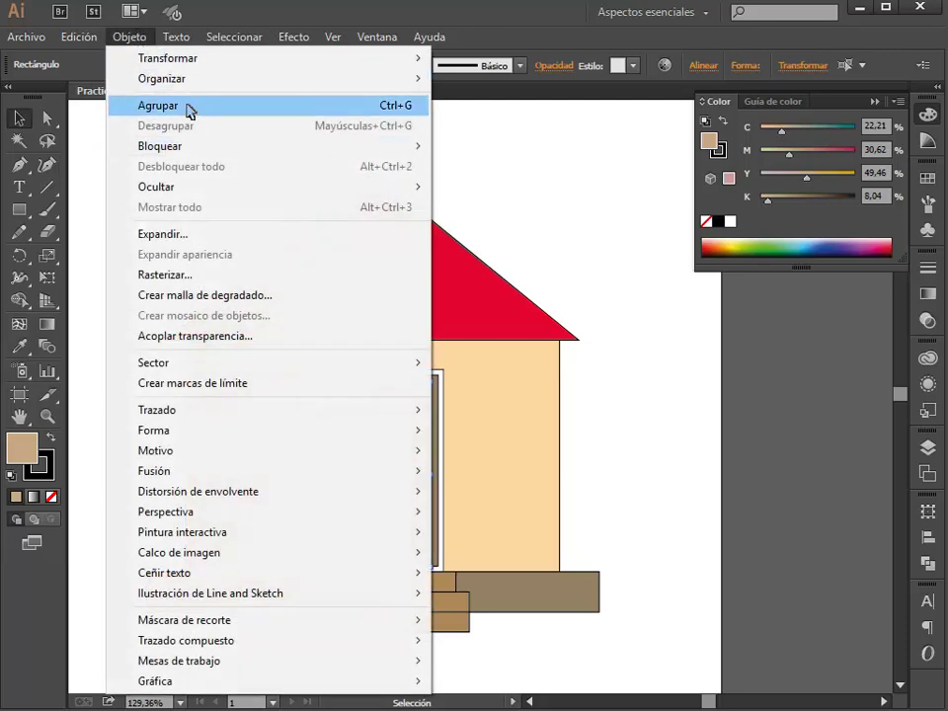
left_click(187, 106)
left_click(607, 436)
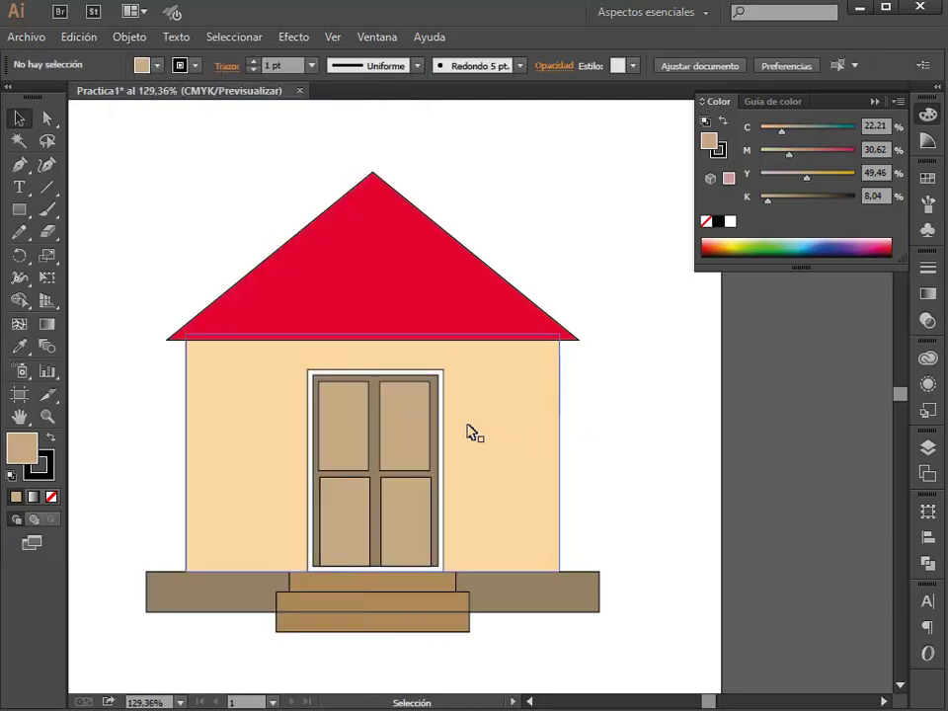
left_click(412, 418)
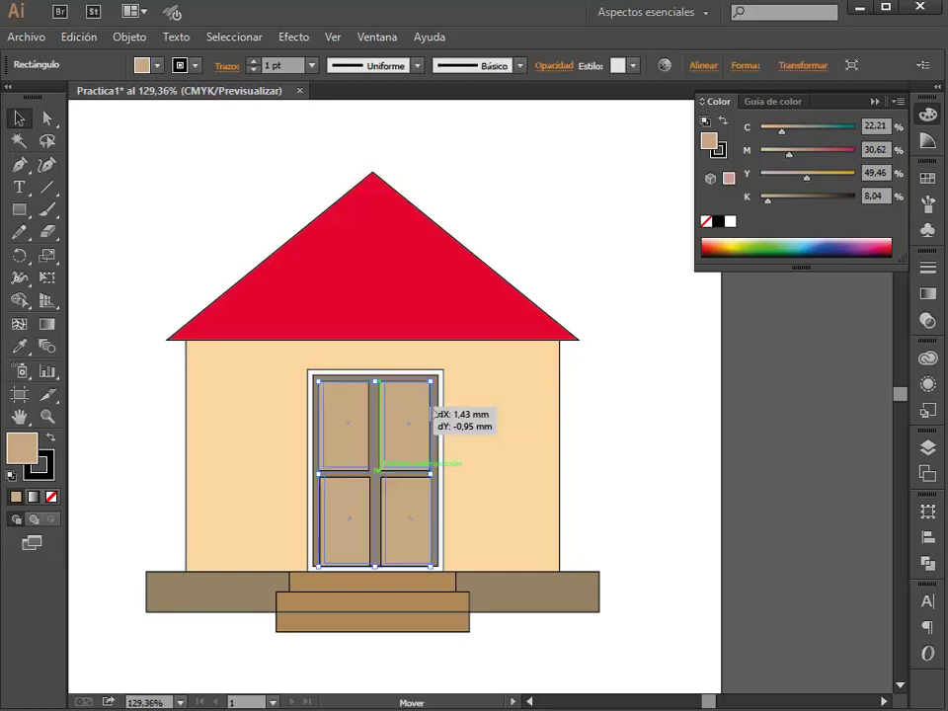
left_click_drag(413, 417, 616, 416)
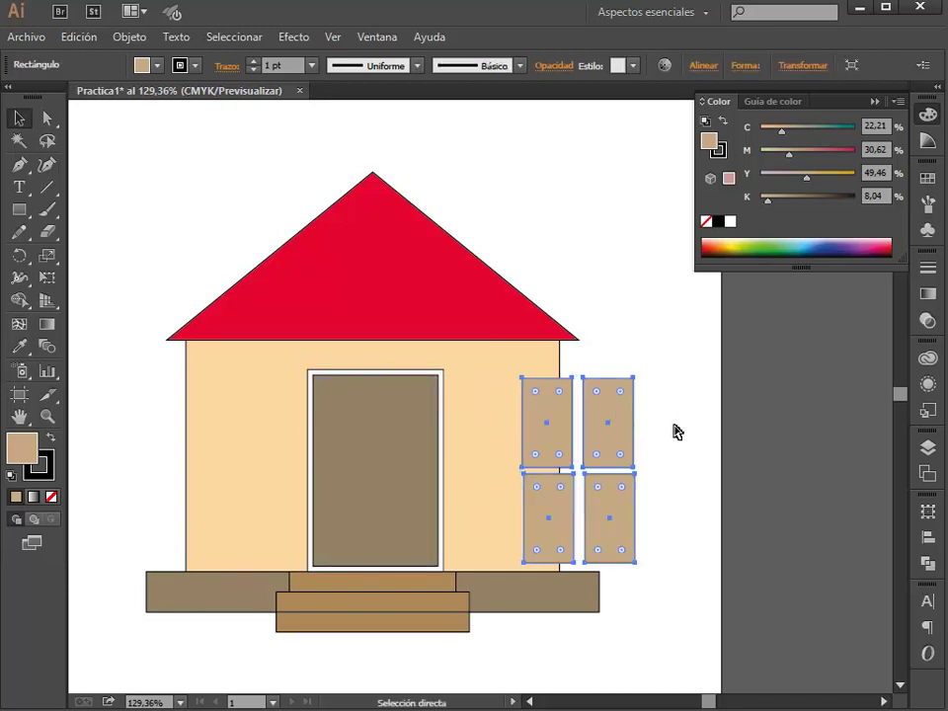
key("ctrl+z")
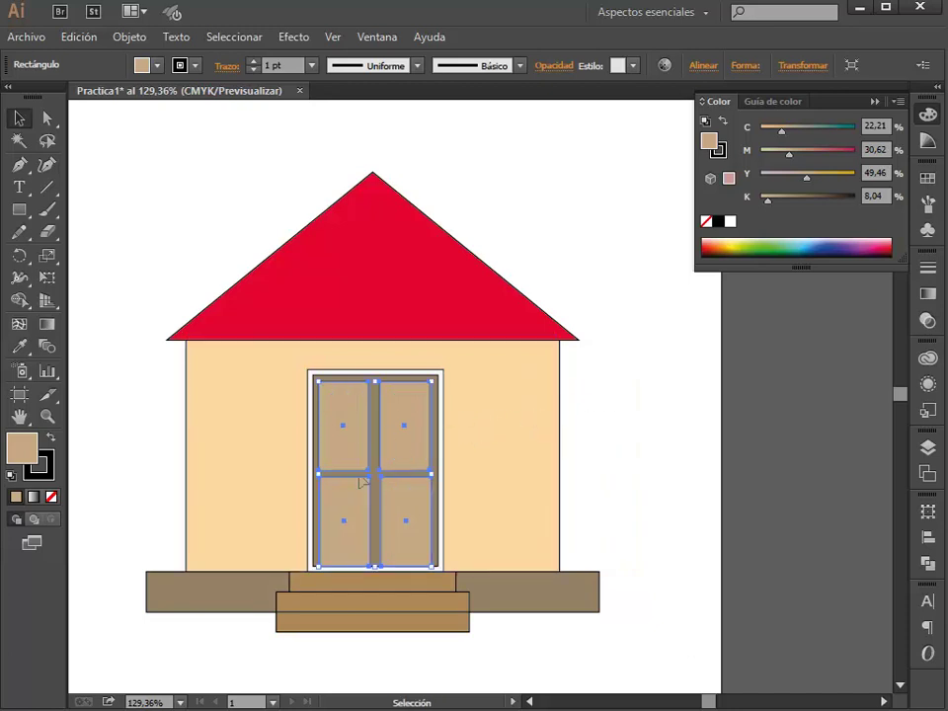
- Centre the panel group horizontally and vertically on the brown door frame, then deselect
left_click(440, 403)
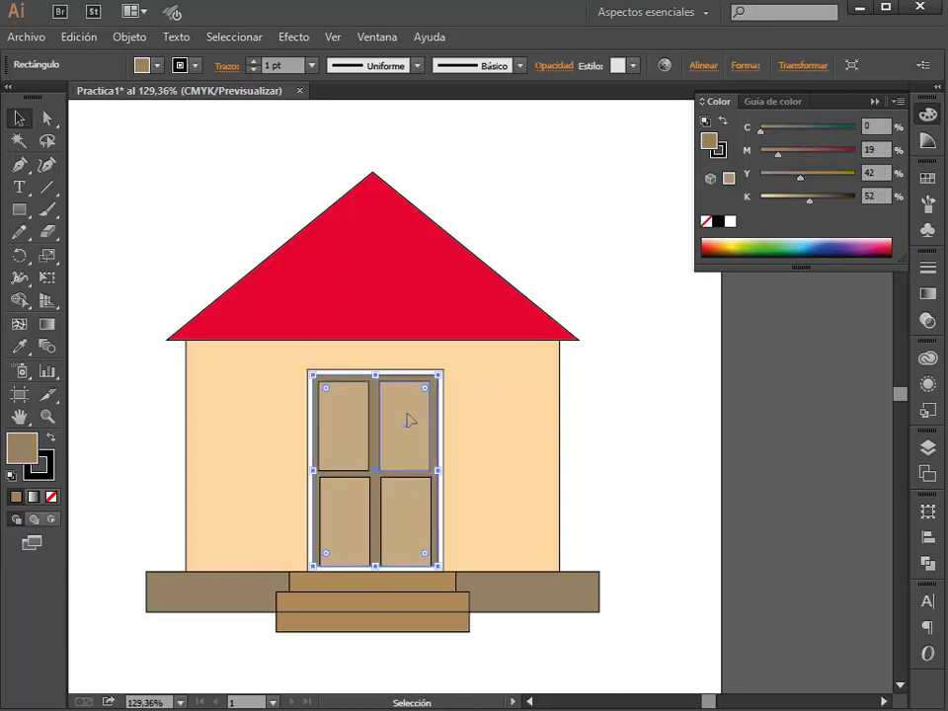
left_click(408, 419)
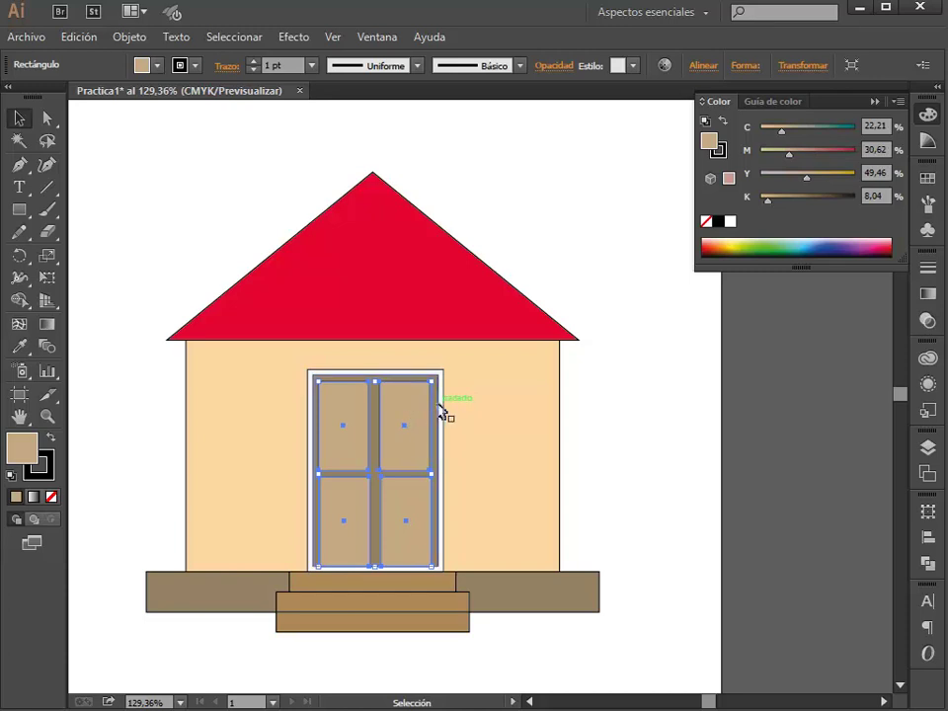
left_click(440, 406, "shift")
left_click(440, 410, "shift")
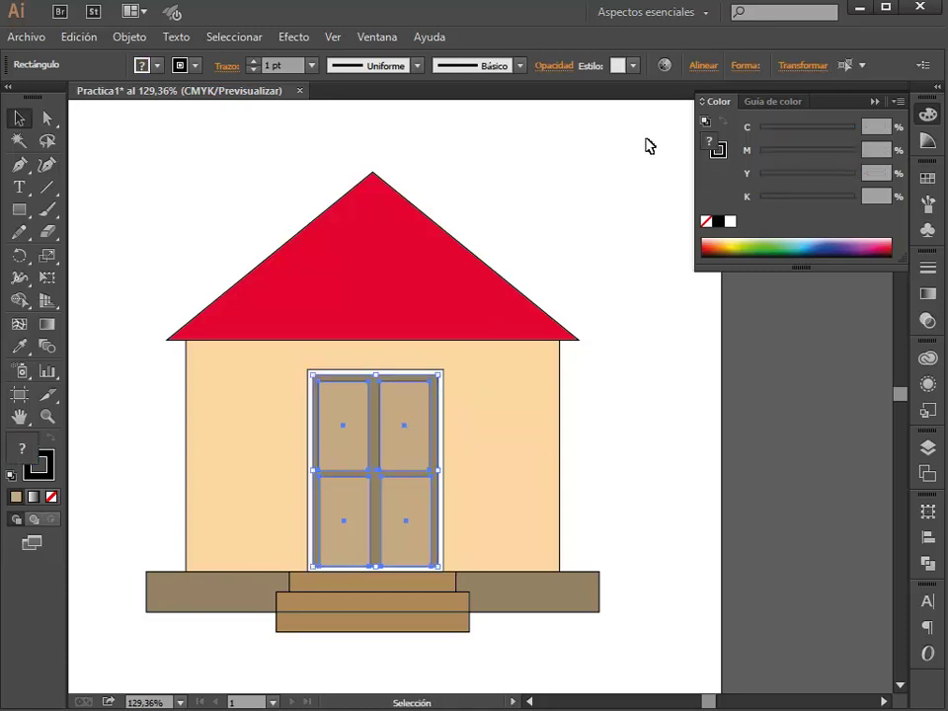
left_click(702, 66)
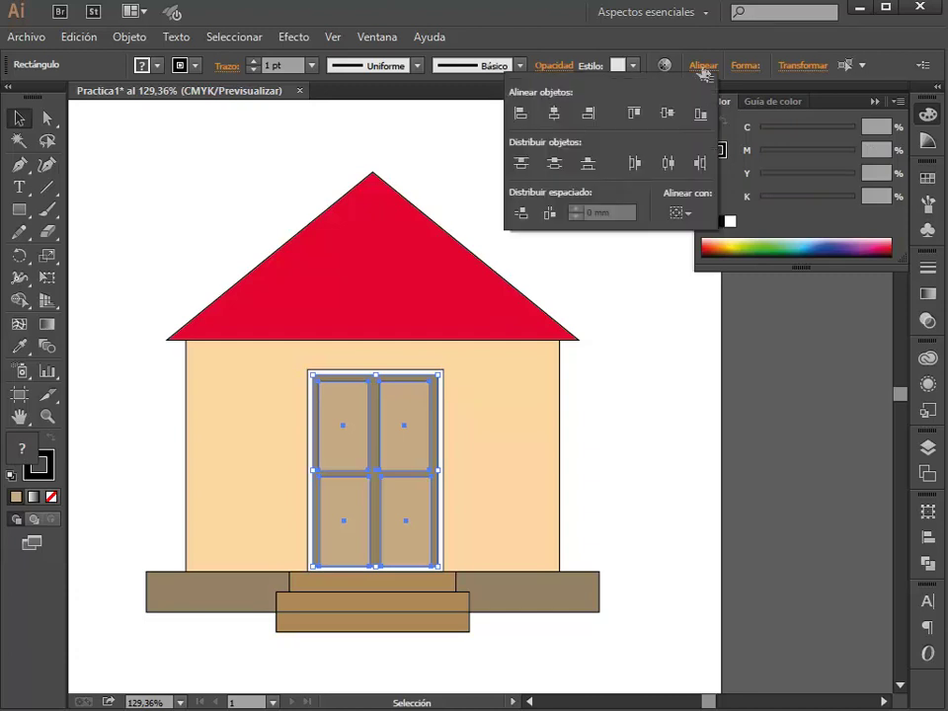
left_click(554, 115)
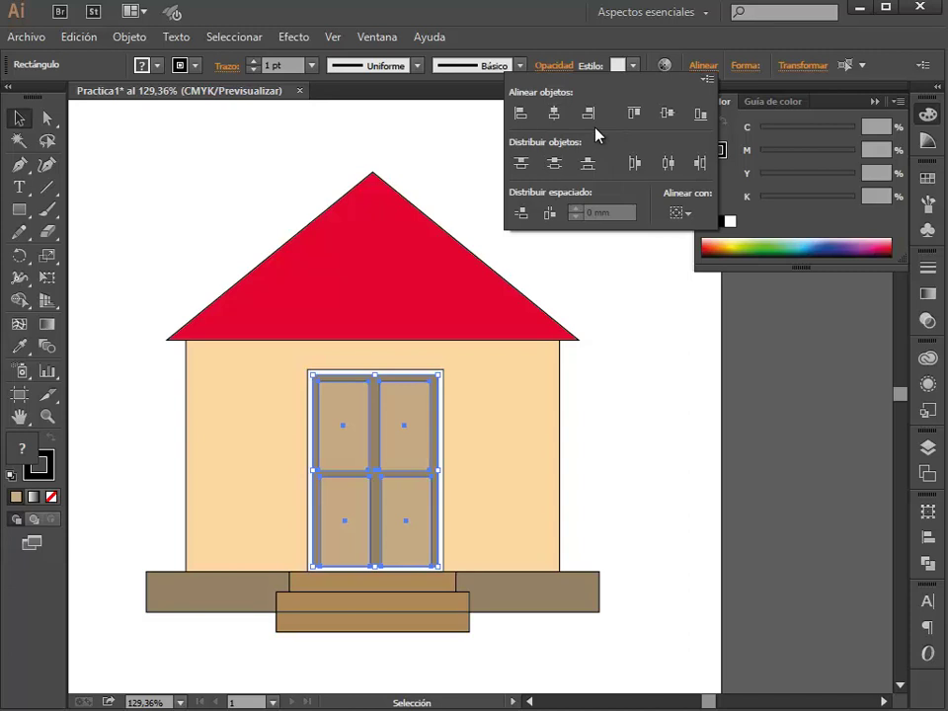
left_click(667, 115)
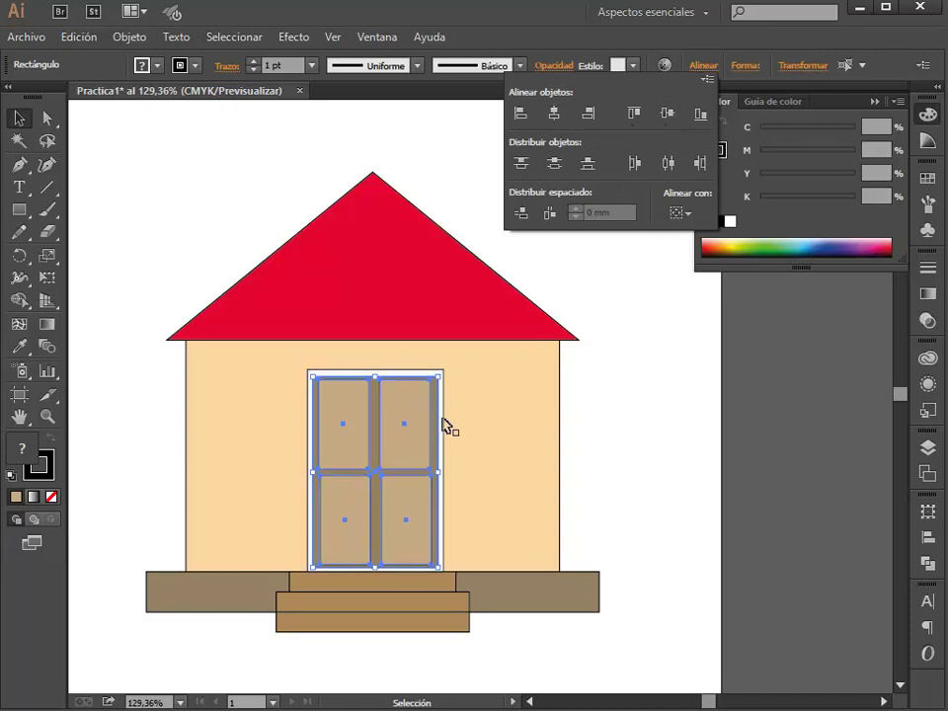
left_click(624, 432)
left_click(624, 432)
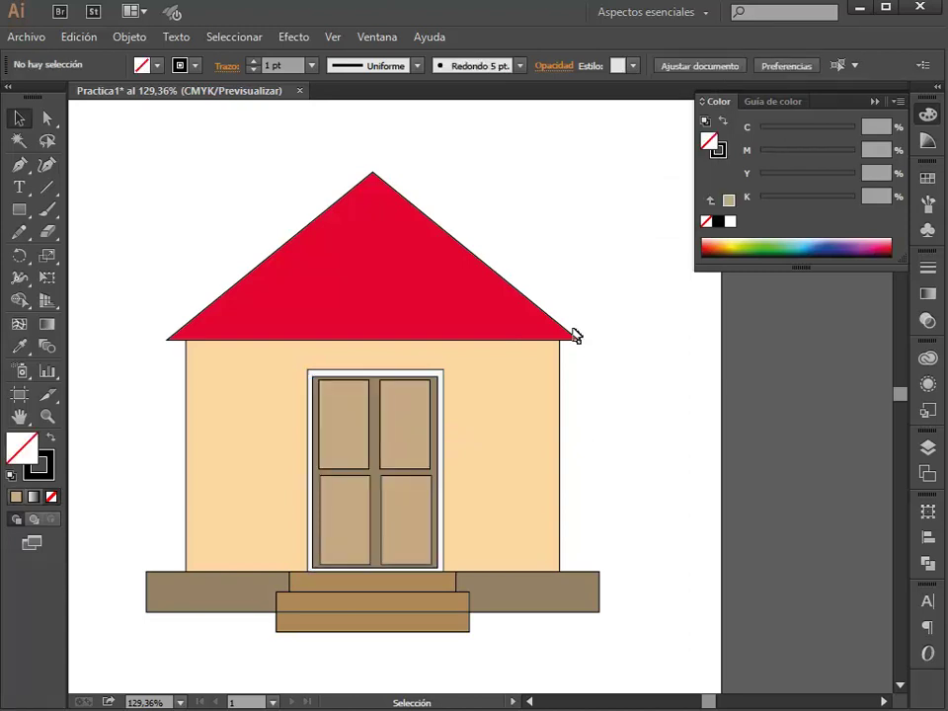
- Draw a chimney rectangle on the roof's right slope and fill it AF6402
left_click(20, 209)
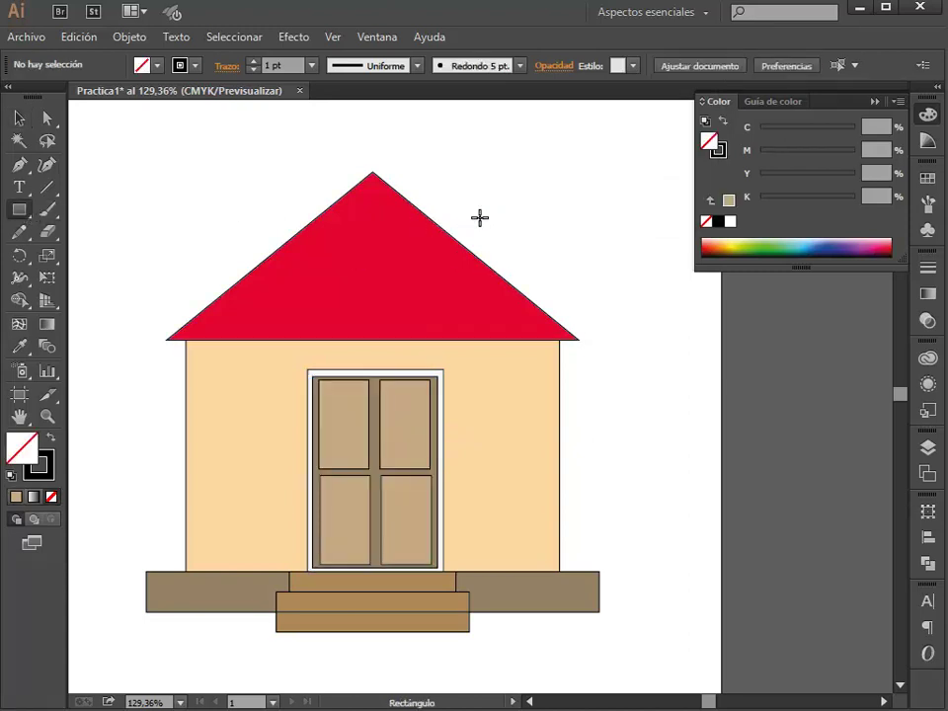
mouse_move(468, 202)
left_mouse_down()
mouse_move(551, 317)
mouse_move(537, 316)
left_mouse_up()
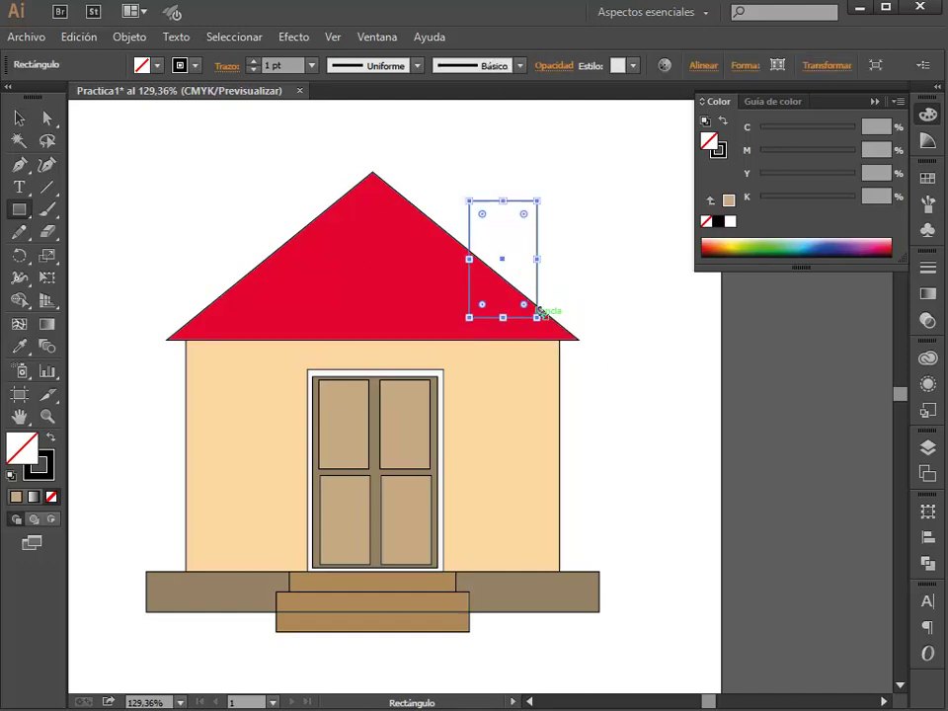
double_click(714, 144)
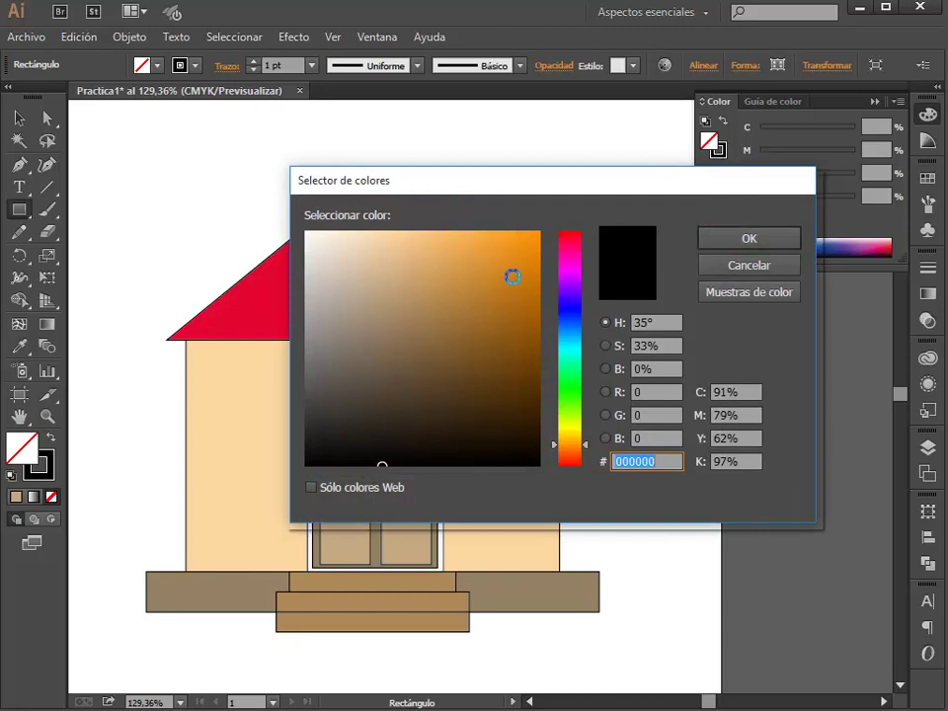
left_click_drag(511, 276, 536, 305)
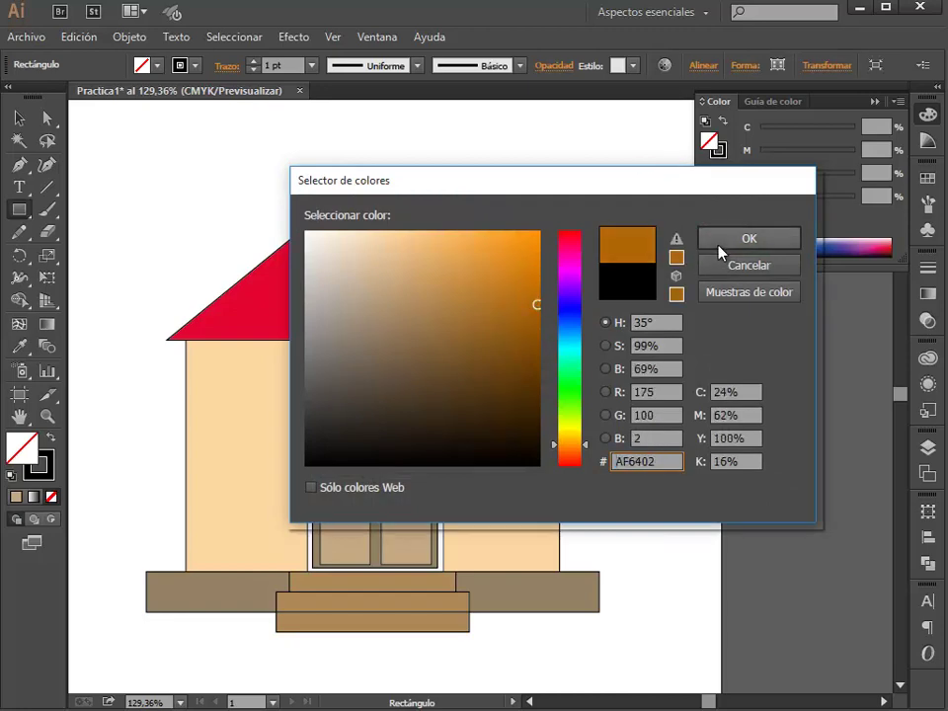
left_click(719, 248)
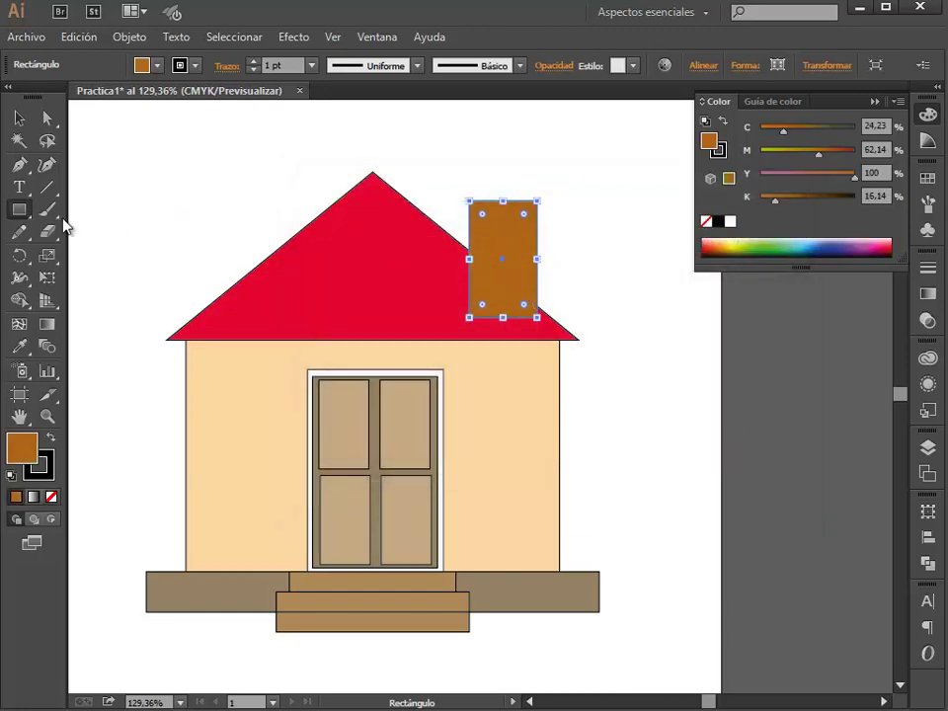
left_click(20, 212)
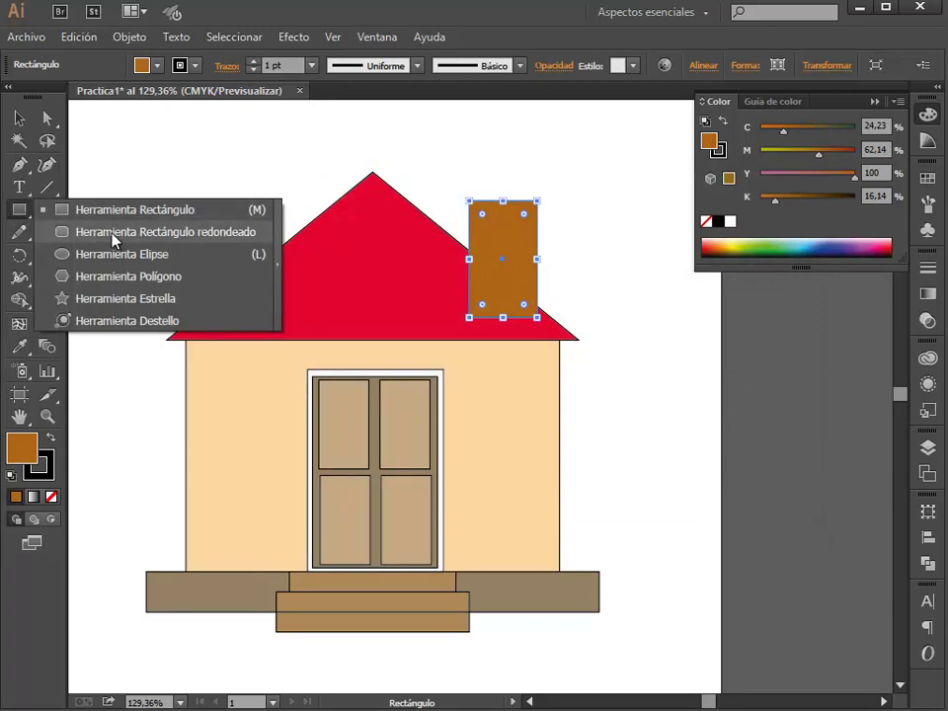
left_click(178, 233)
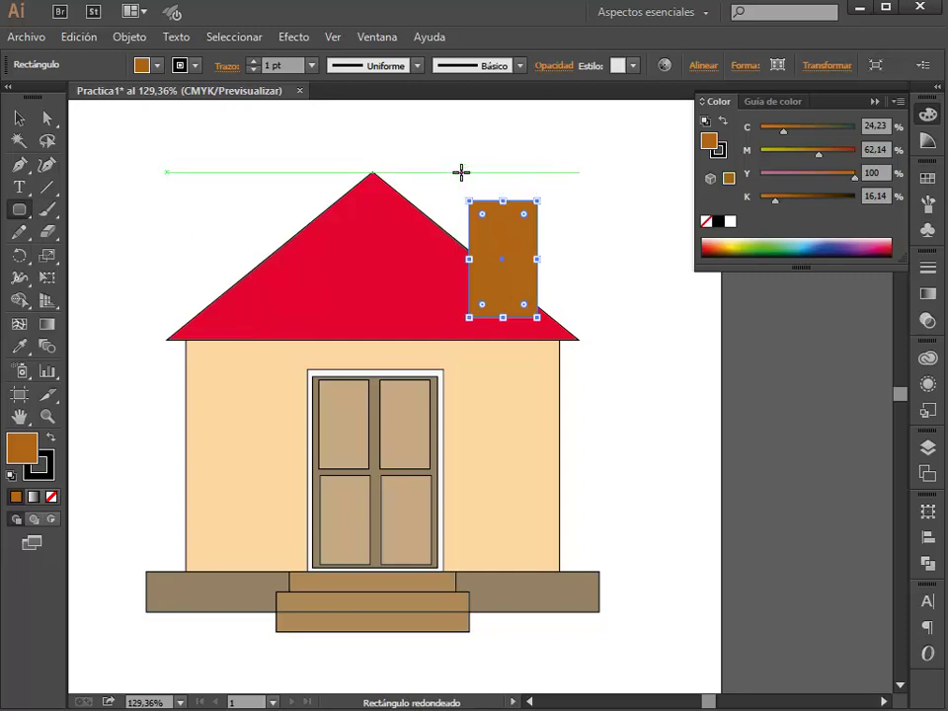
- Draw a rounded-rectangle cap filled E57D00 and lower it onto the chimney
left_click_drag(461, 171, 545, 202)
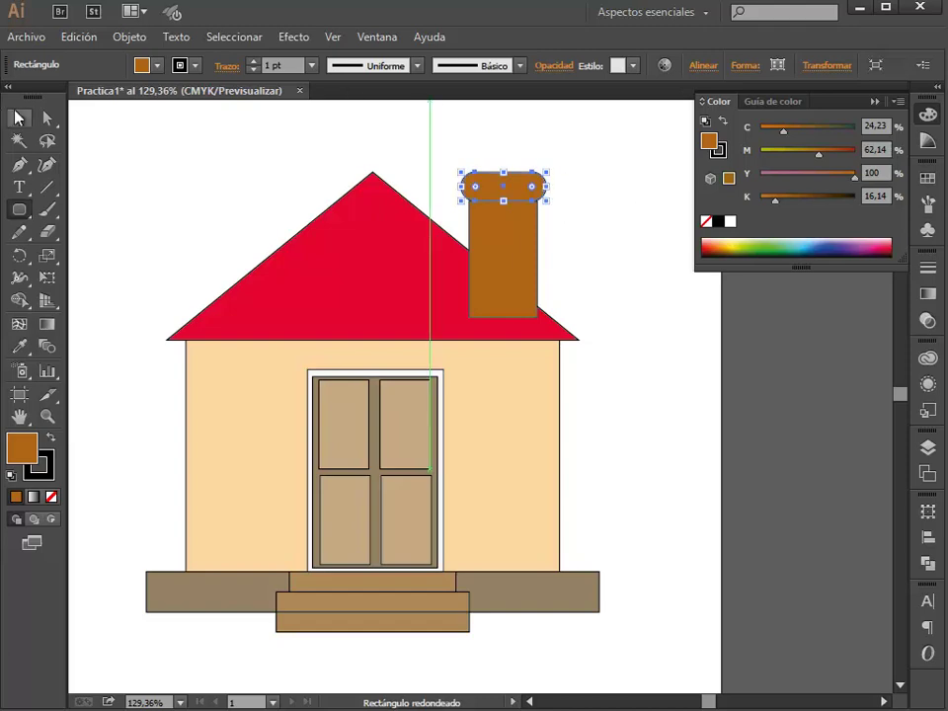
left_click(19, 118)
double_click(718, 147)
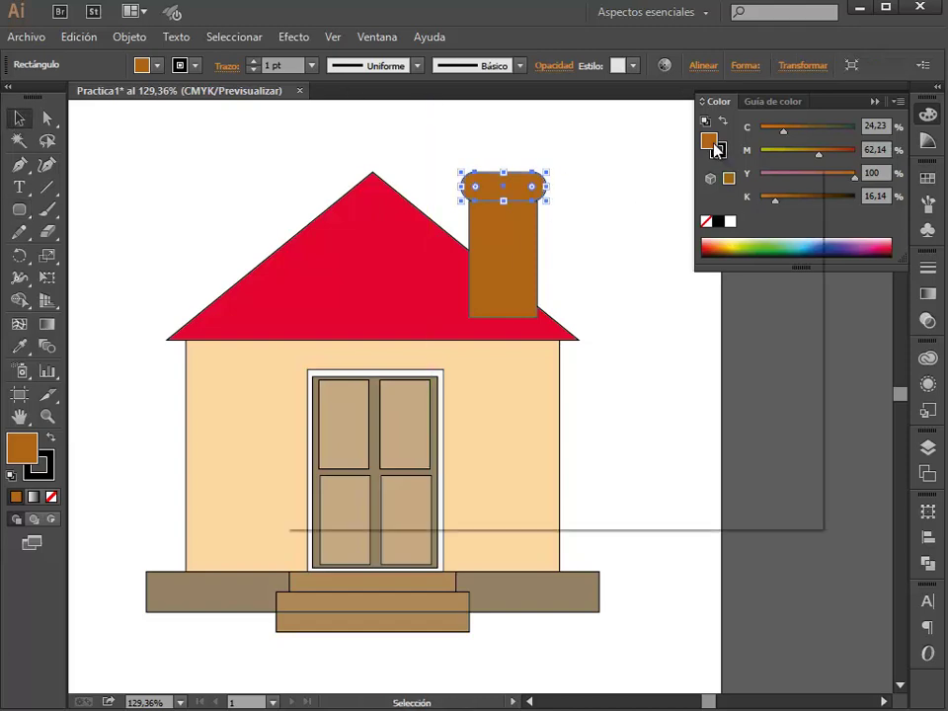
left_click_drag(391, 294, 541, 255)
key("Return")
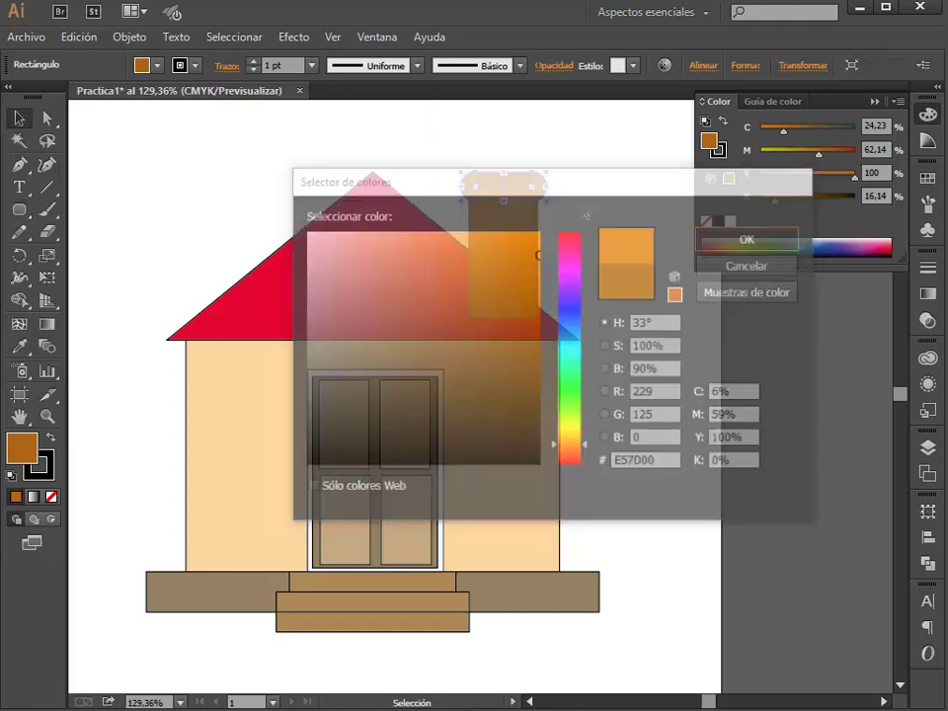
left_click_drag(512, 193, 512, 205)
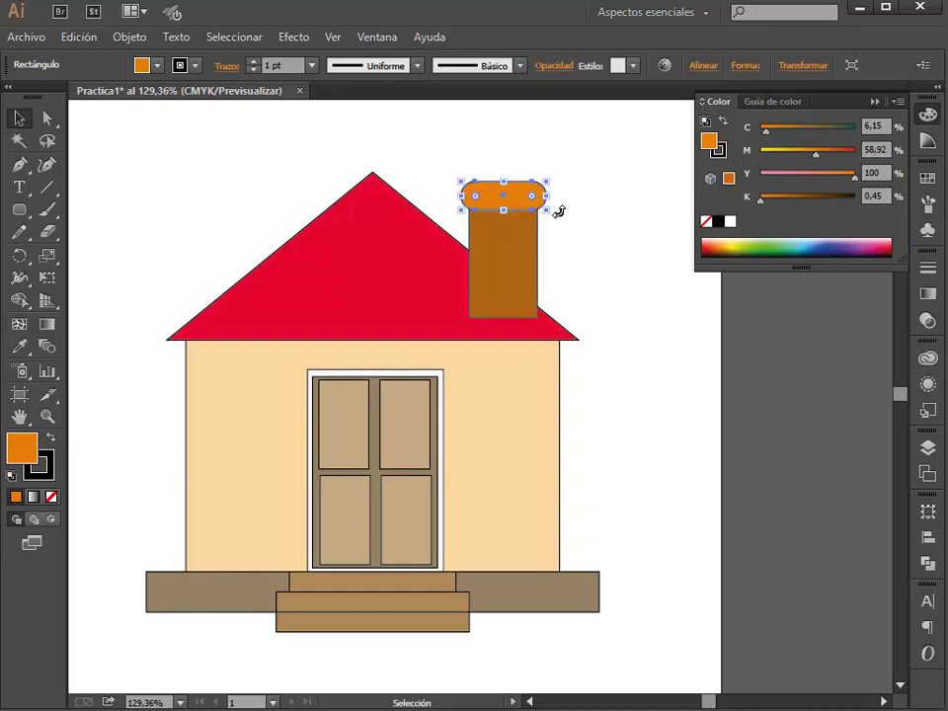
- Group the chimney body with its cap and bring up the Arrange options
left_click(591, 222)
left_click(527, 239)
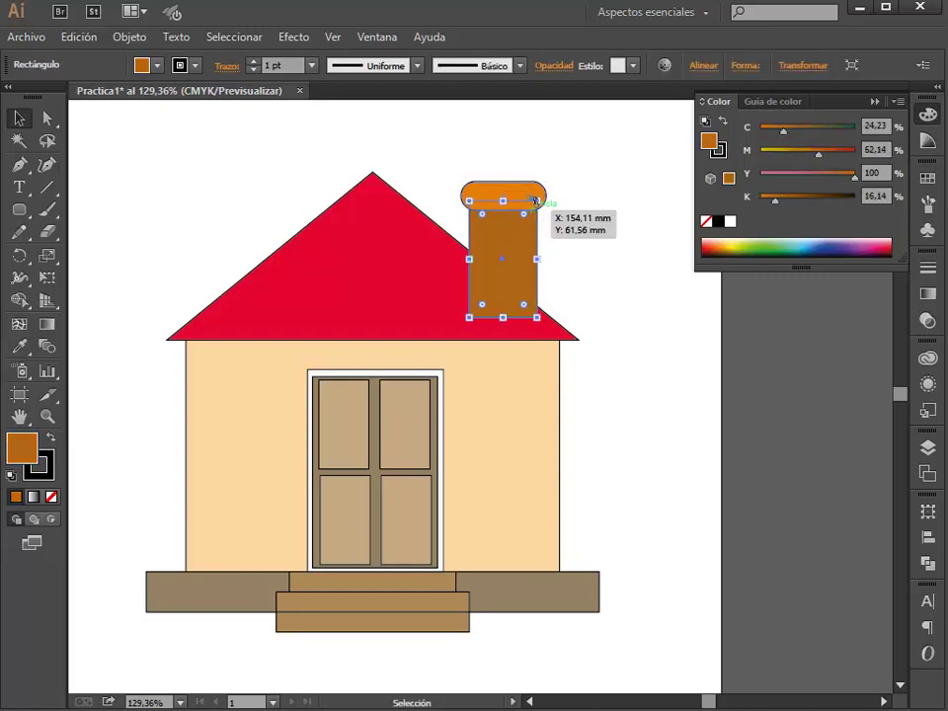
left_click(526, 191, "shift")
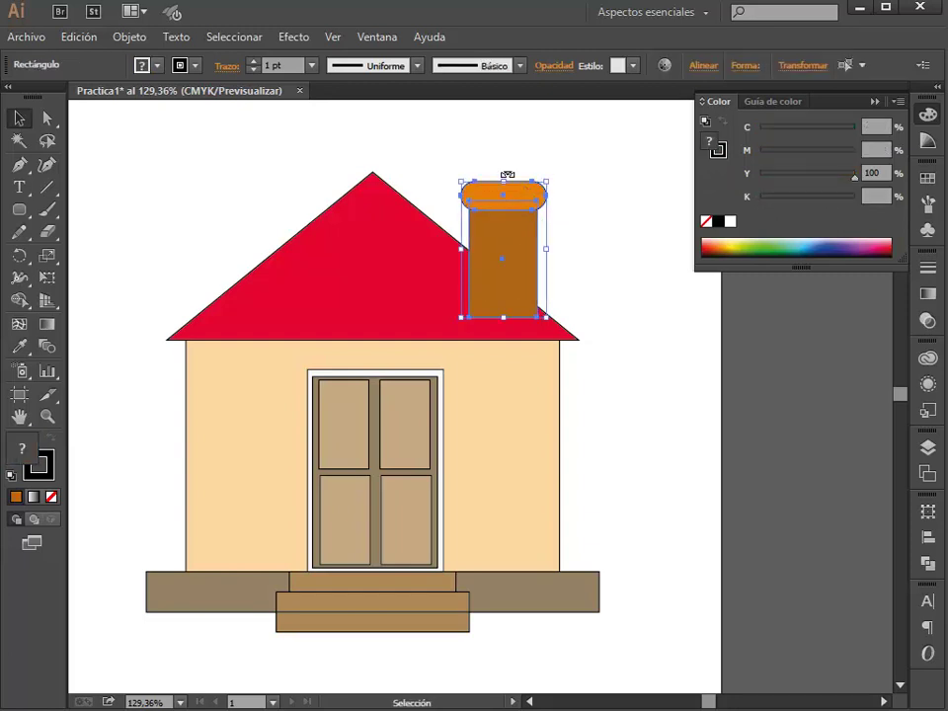
left_click(129, 37)
left_click(163, 102)
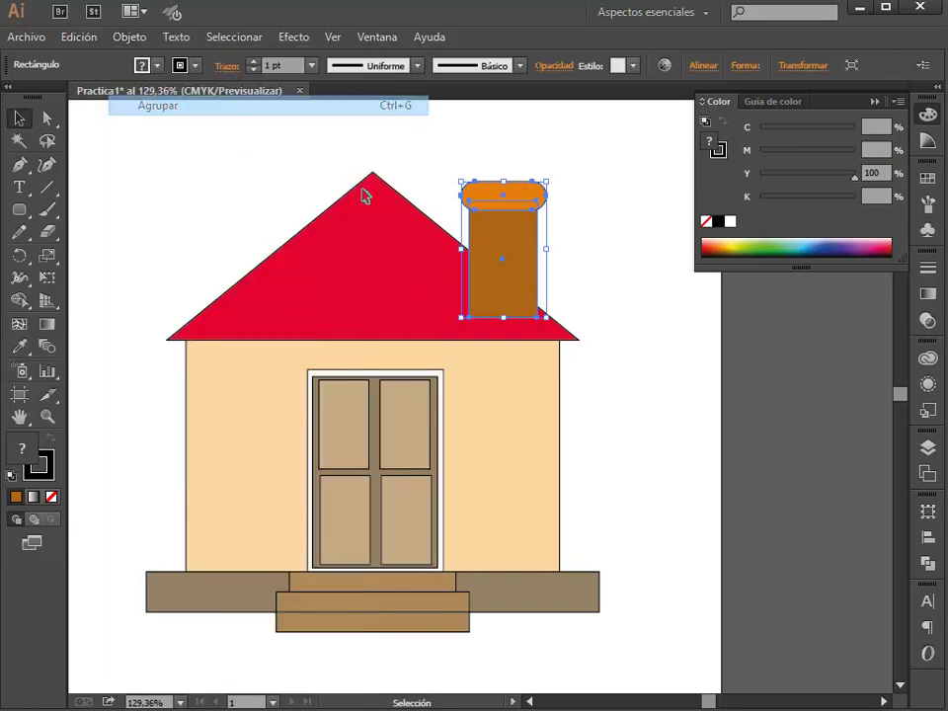
left_click(592, 233)
left_click(521, 231)
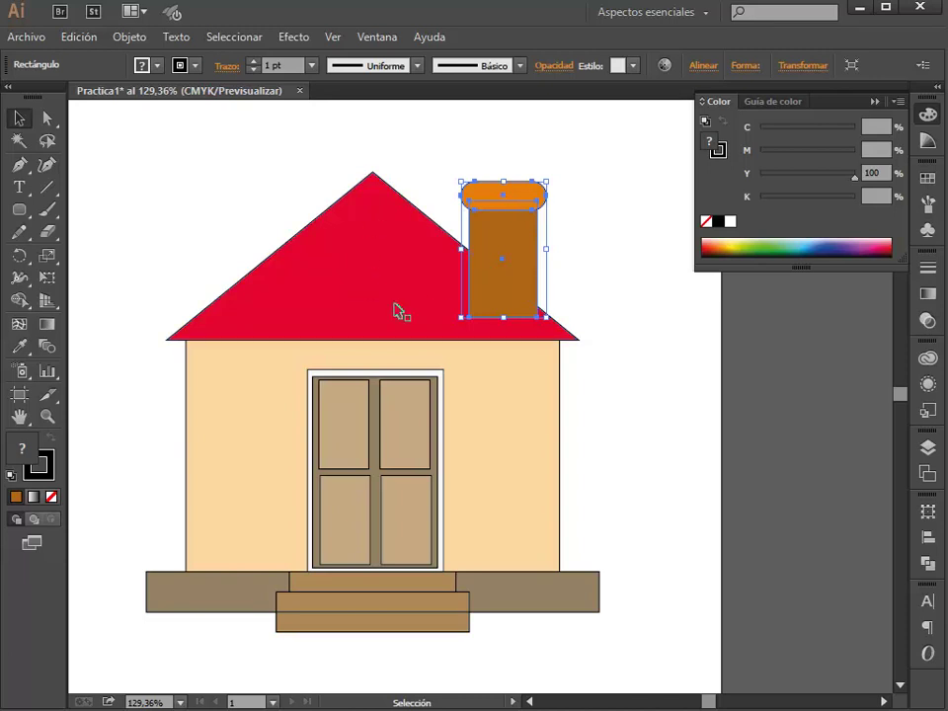
right_click(522, 256)
mouse_move(576, 402)
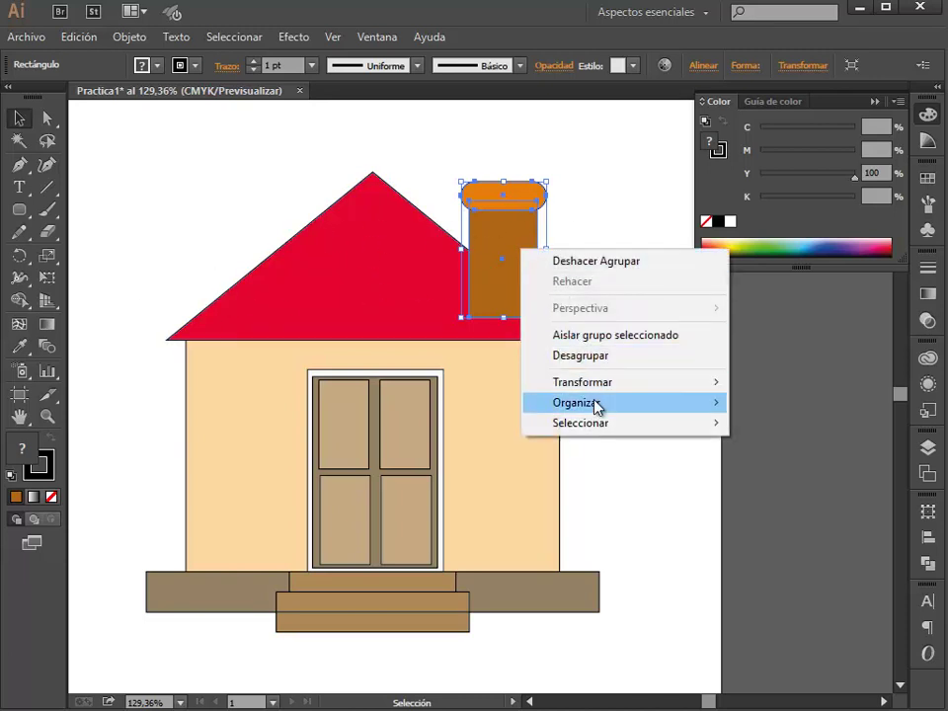